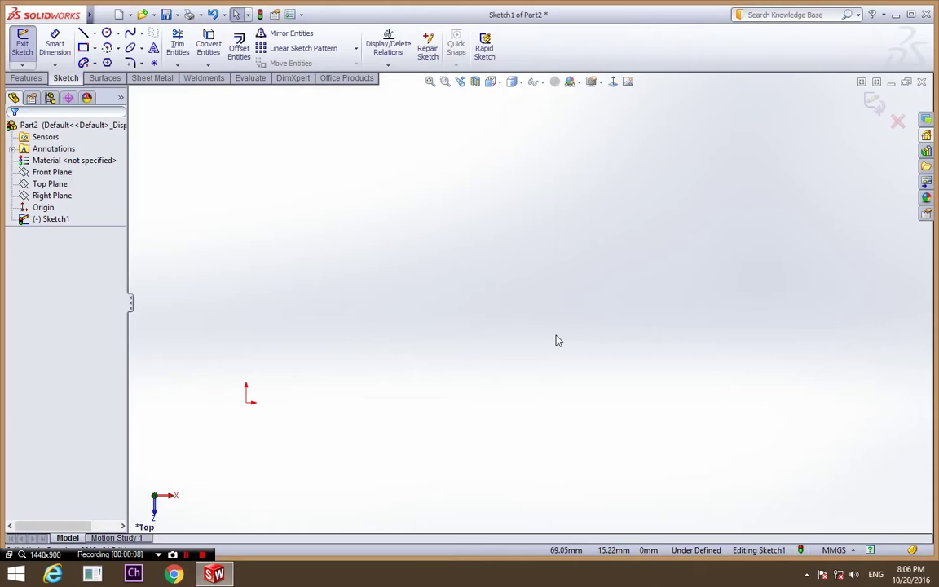
# - Show the Top Plane outline, zoom out, and pan until it is centred on the origin
pyautogui.click(57, 185)
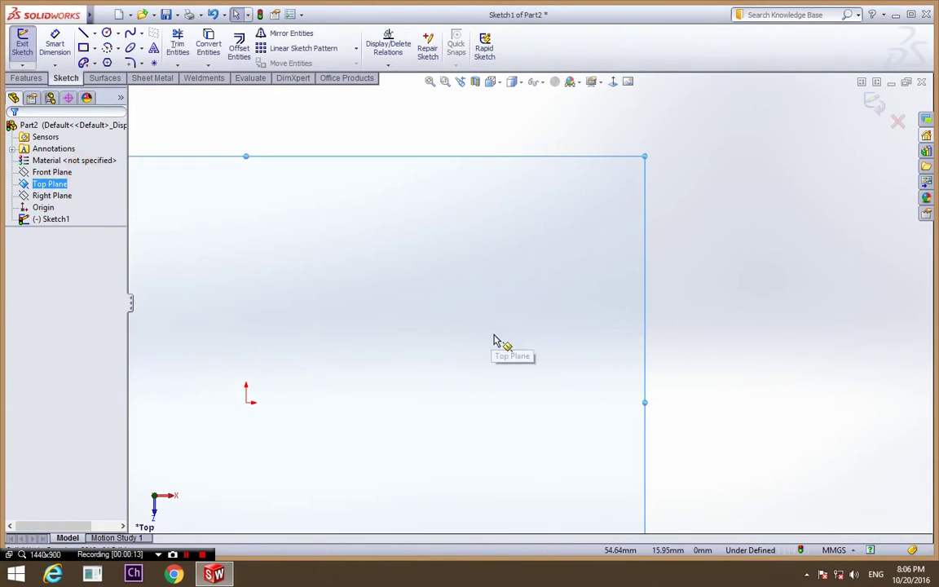
pyautogui.scroll(1, 603, 347)
pyautogui.scroll(2, 603, 347)
pyautogui.click(647, 319)
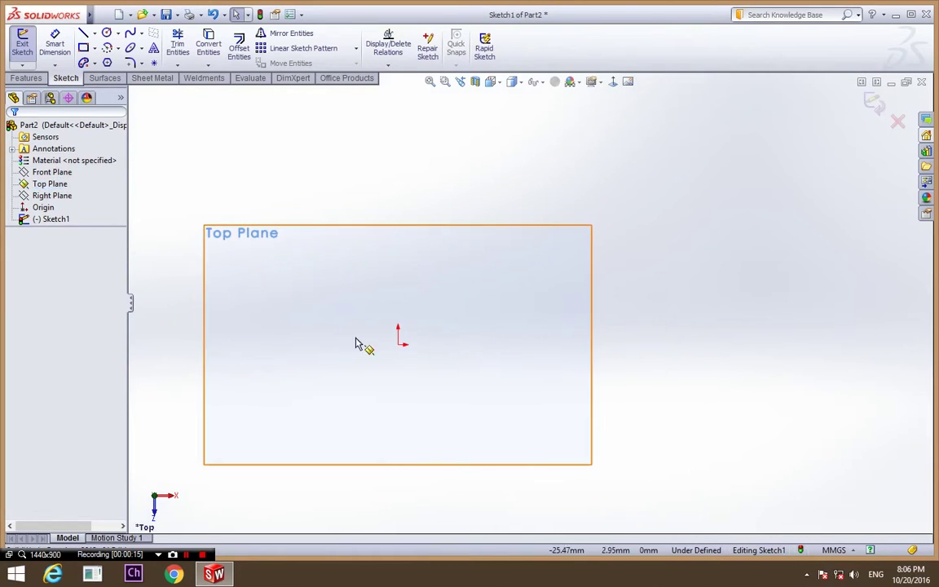
pyautogui.moveTo(379, 335)
pyautogui.keyDown('ctrl'); pyautogui.mouseDown(button='middle')
pyautogui.moveTo(480, 331)
pyautogui.moveTo(491, 311)
pyautogui.mouseUp(button='middle'); pyautogui.keyUp('ctrl')
# - Draw a vertical centerline upward and a horizontal centerline rightward from the origin
pyautogui.click(94, 33)
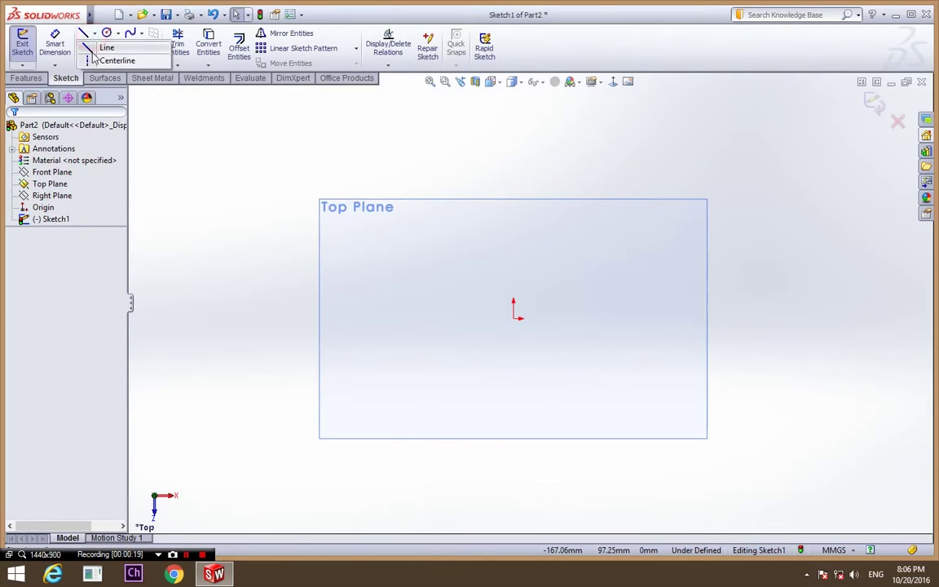
pyautogui.click(92, 59)
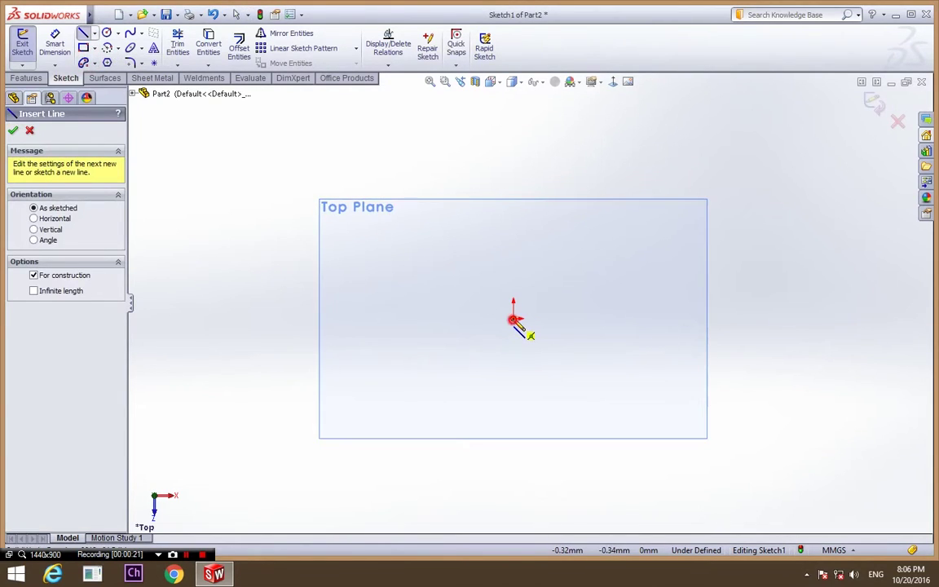
pyautogui.click(512, 318)
pyautogui.click(513, 172)
pyautogui.press('Escape')
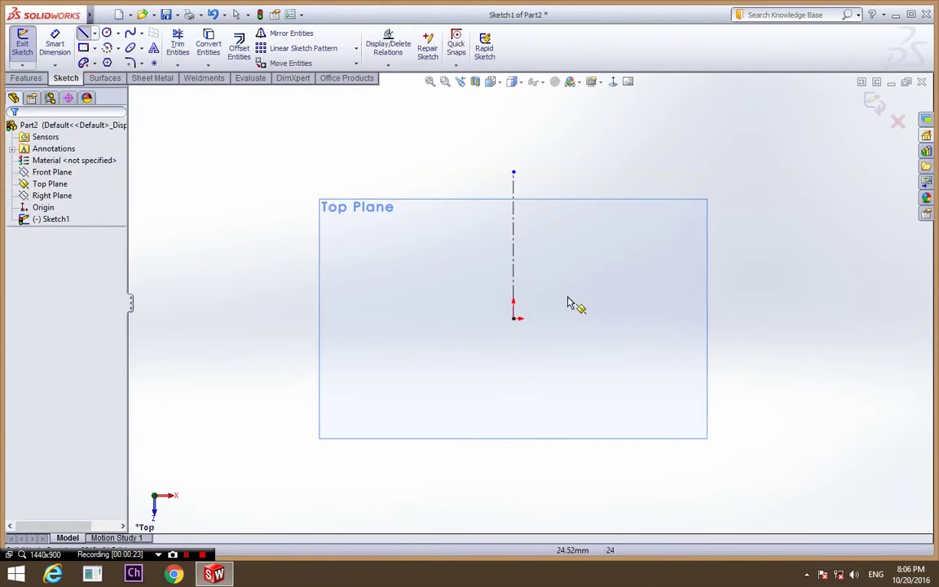
pyautogui.click(94, 34)
pyautogui.click(96, 58)
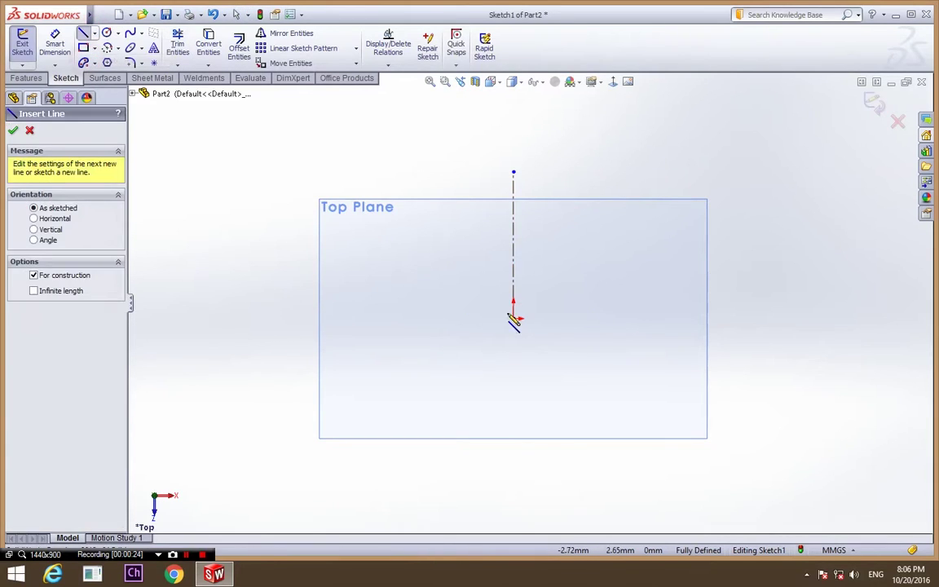
pyautogui.click(513, 318)
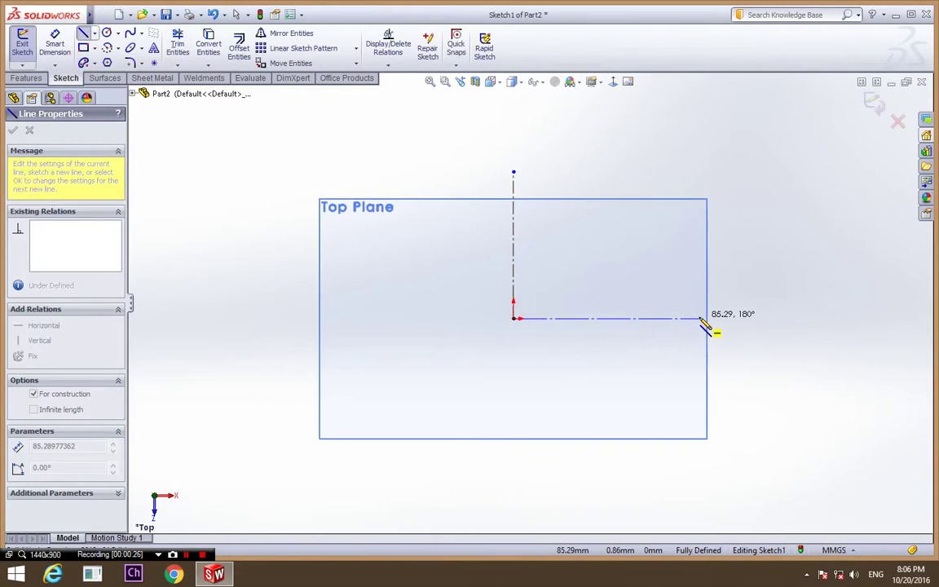
pyautogui.click(699, 318)
pyautogui.press('Escape')
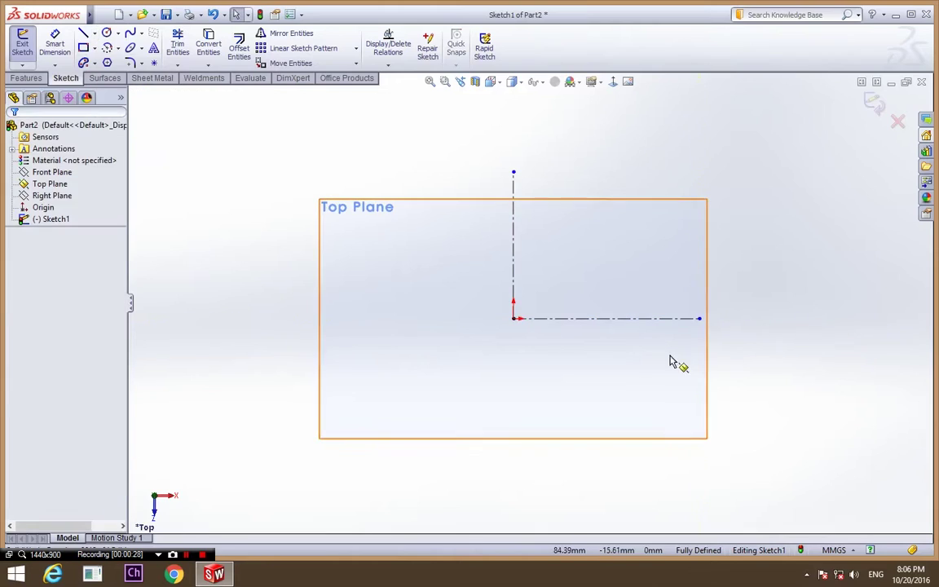
# - Hide the Top Plane outline
pyautogui.scroll(2, 571, 282)
pyautogui.scroll(-4, 644, 244)
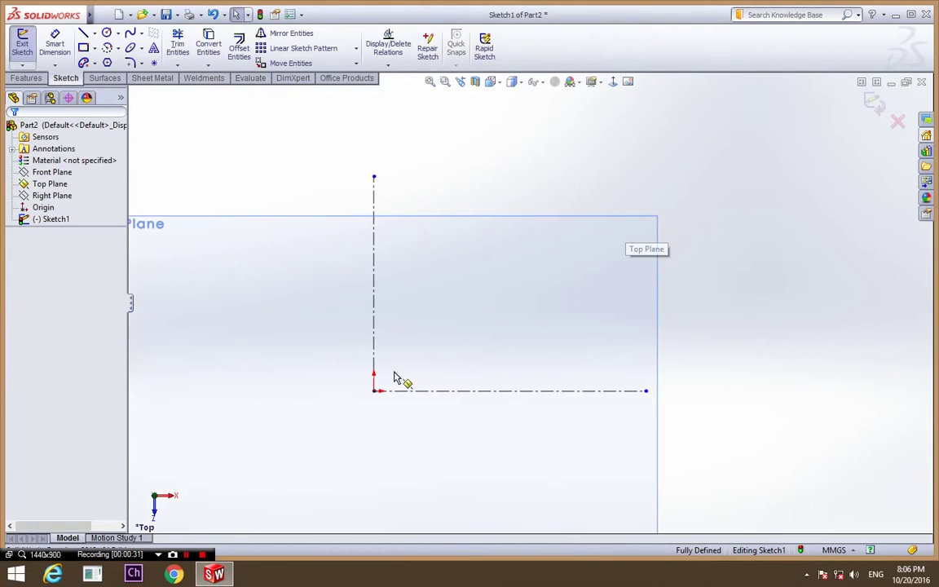
pyautogui.click(546, 303)
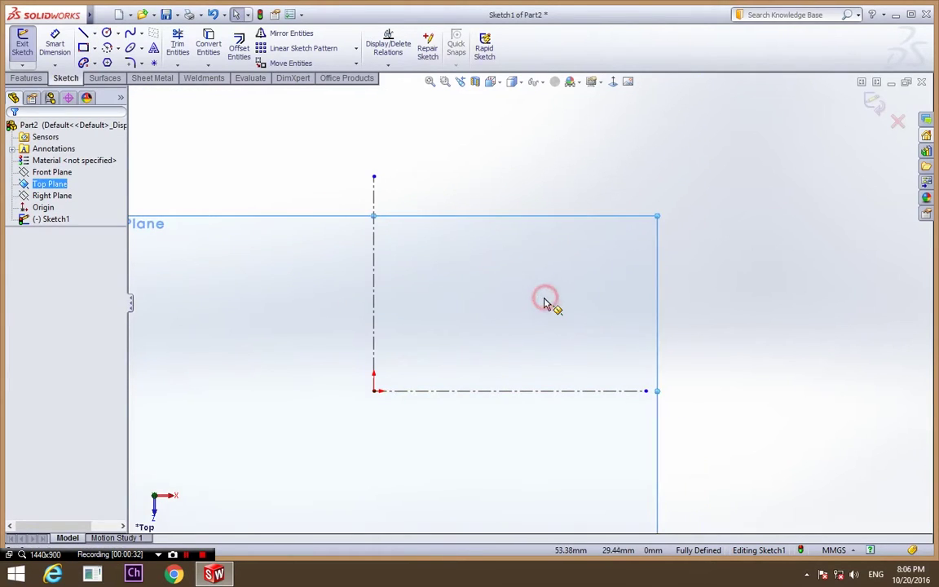
pyautogui.rightClick(46, 186)
pyautogui.click(71, 166)
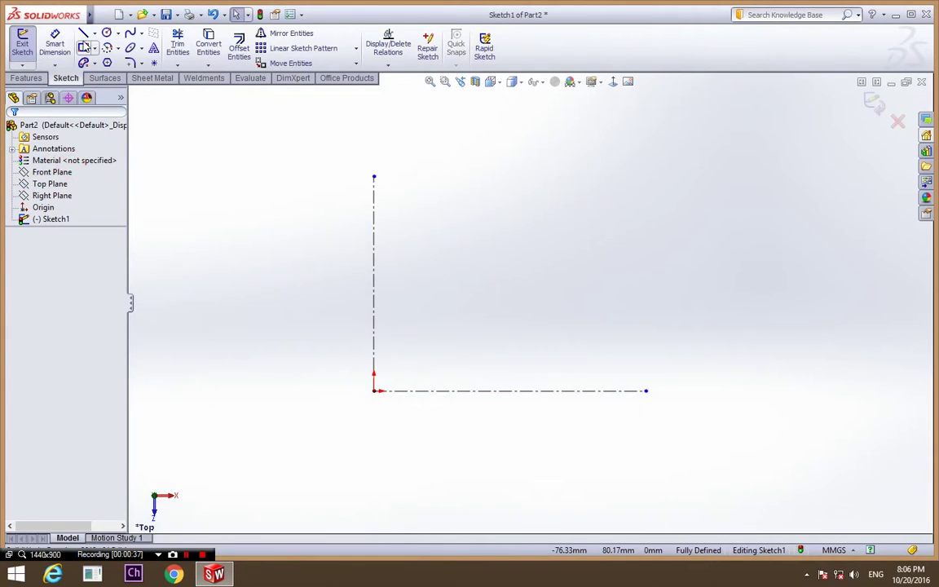
# - Draw a vertical line and dimension it 19.50 mm (39/2) from the vertical centerline
pyautogui.click(84, 35)
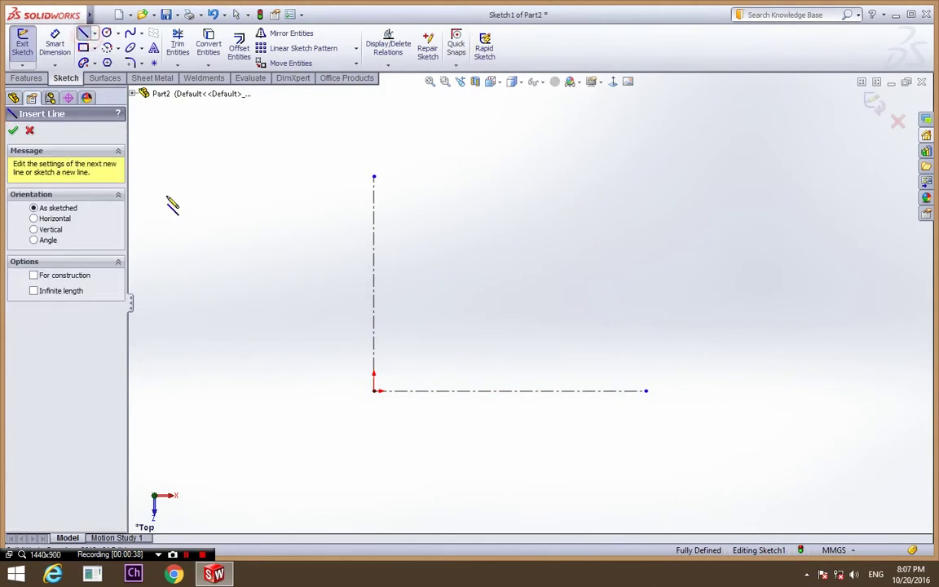
pyautogui.click(428, 391)
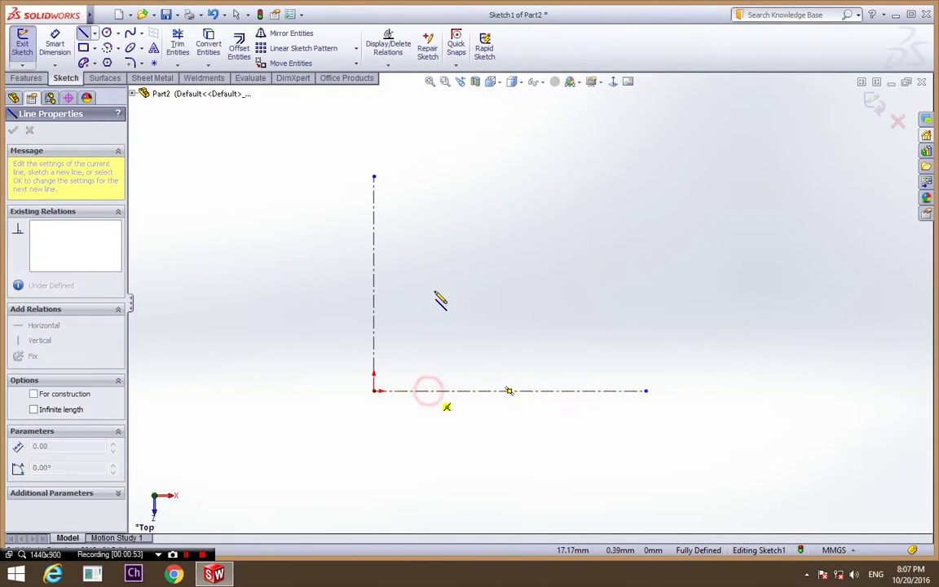
pyautogui.click(428, 242)
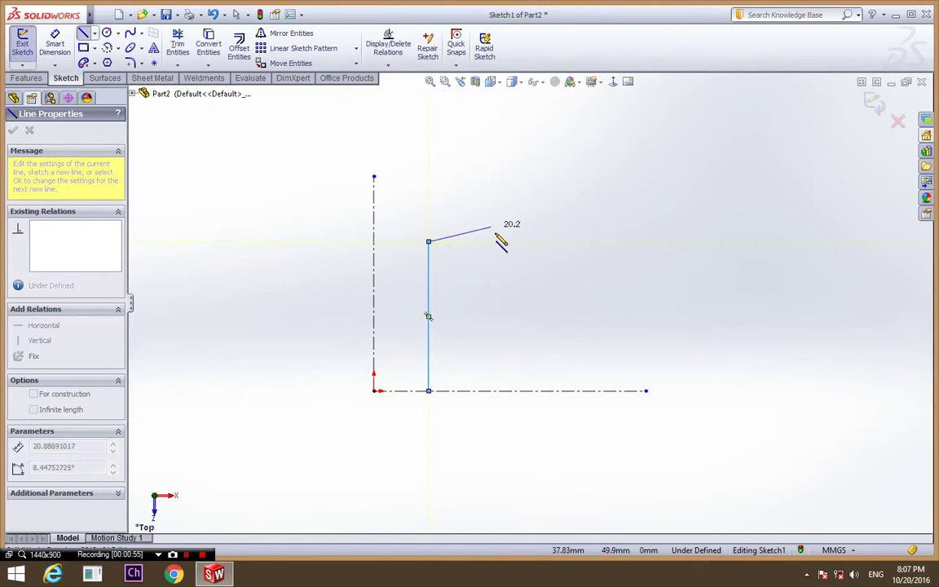
pyautogui.press('Escape')
pyautogui.click(54, 41)
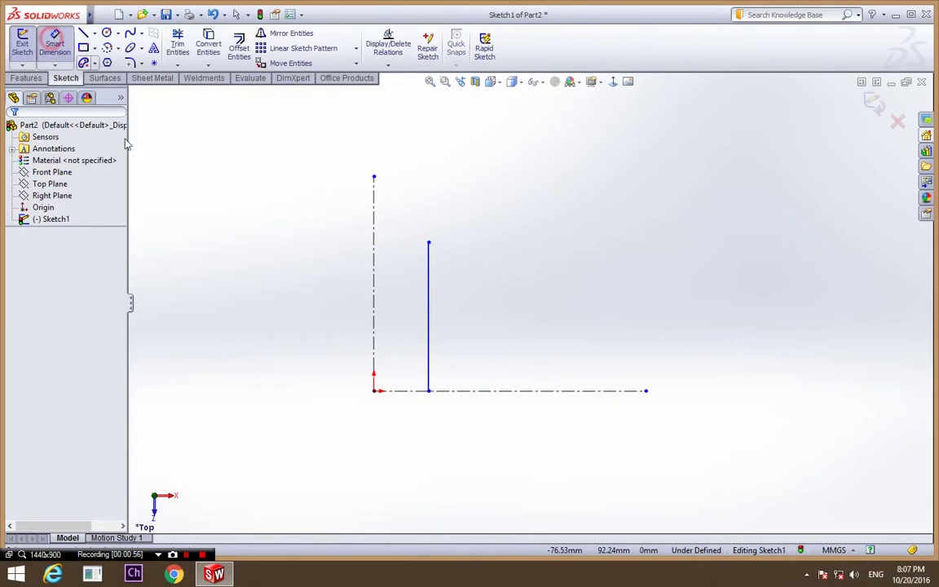
pyautogui.click(430, 343)
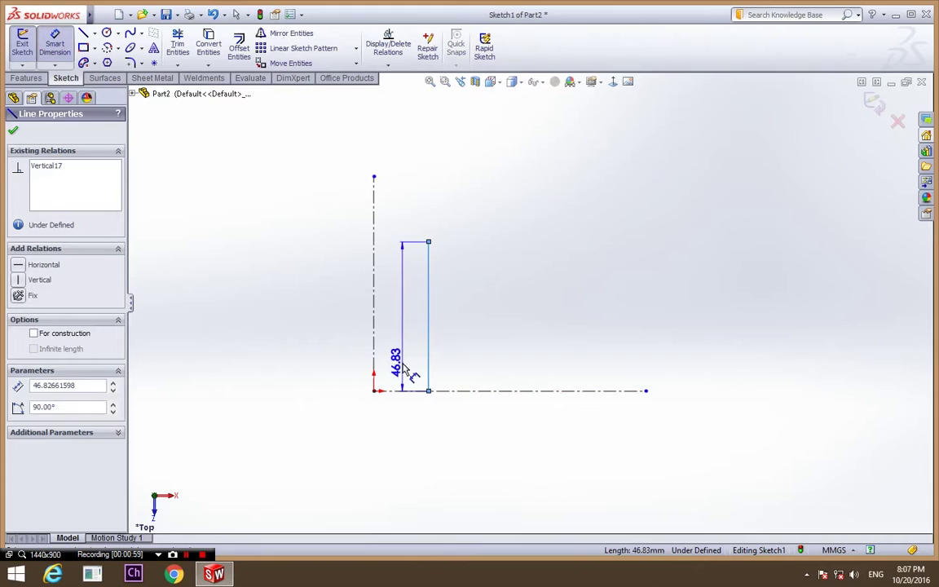
pyautogui.click(374, 345)
pyautogui.click(397, 352)
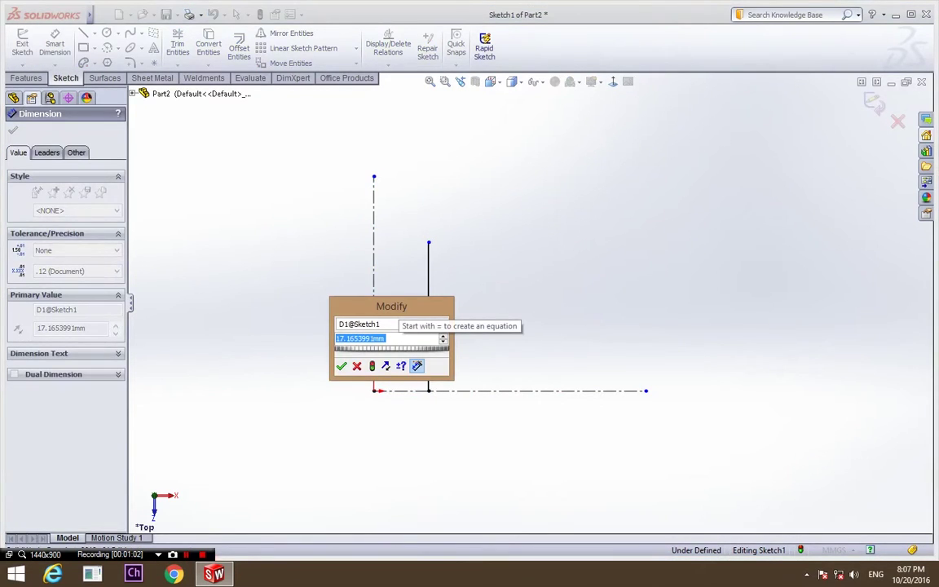
pyautogui.write('39/2')
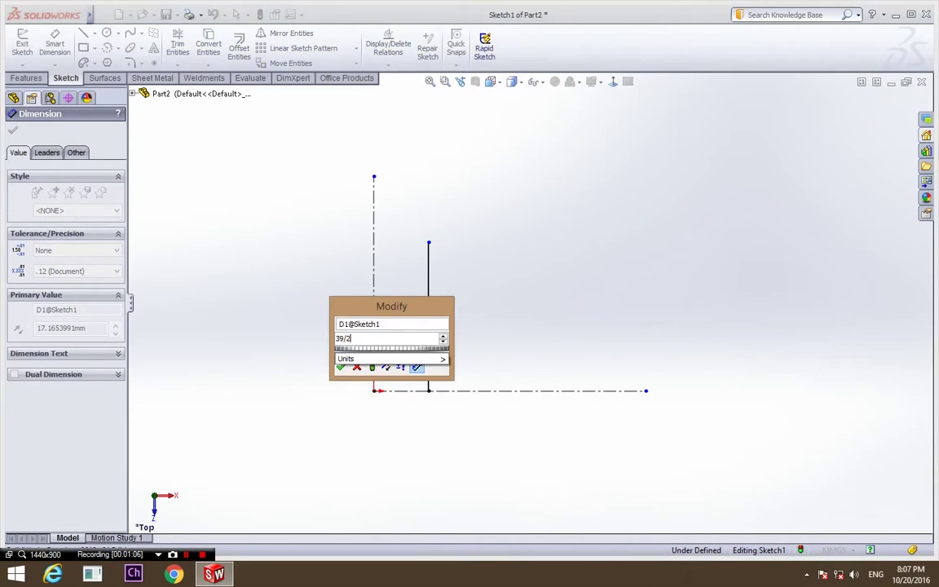
pyautogui.press('Return')
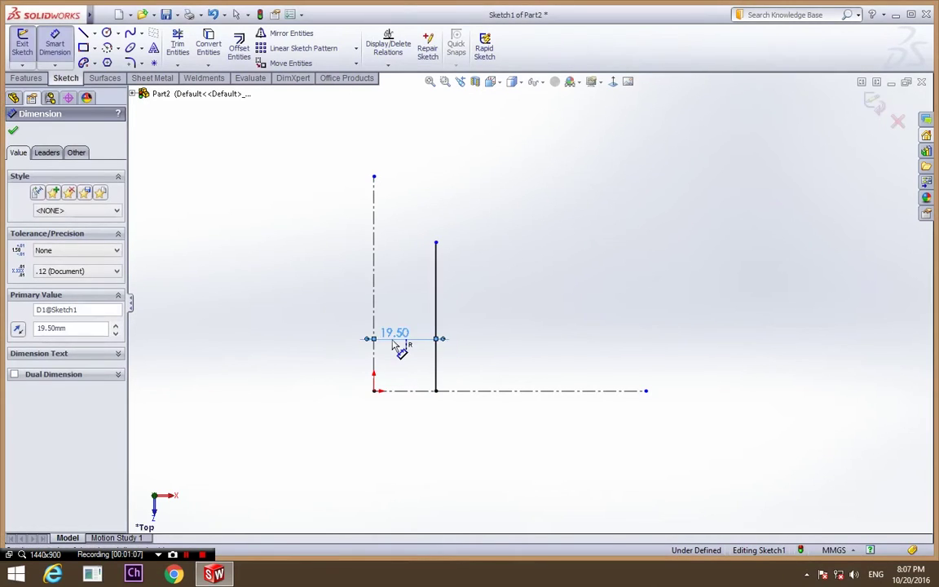
# - Dimension the vertical line's height to 38 mm
pyautogui.click(437, 318)
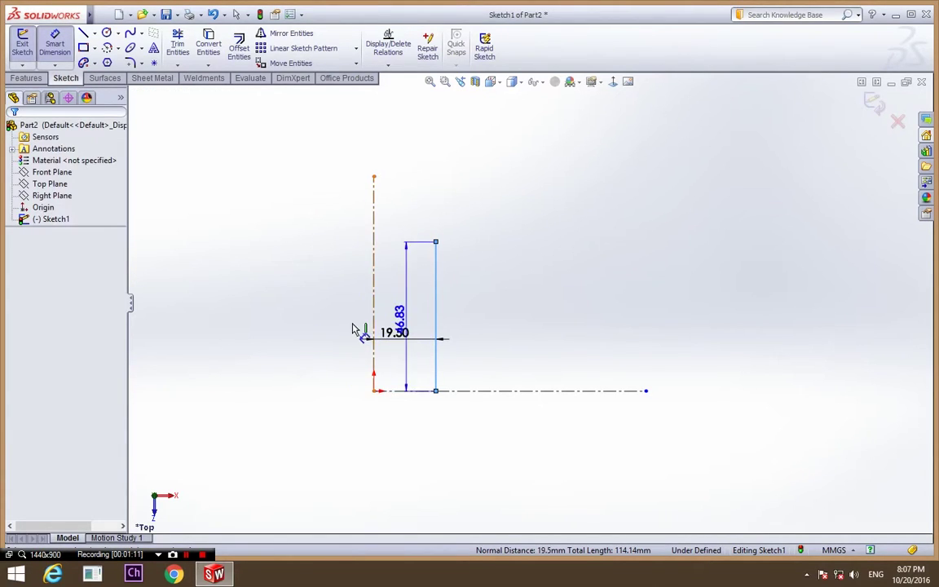
pyautogui.click(313, 329)
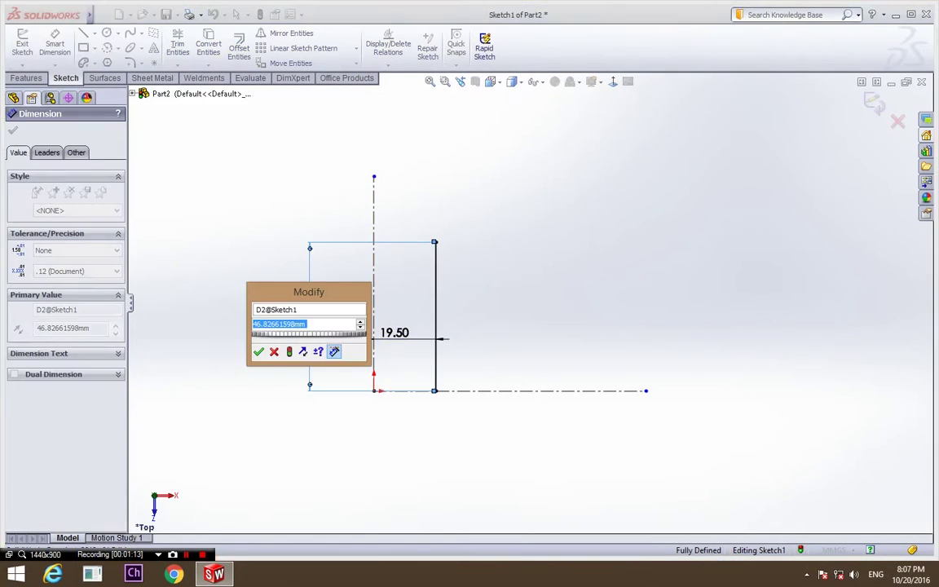
pyautogui.write('38')
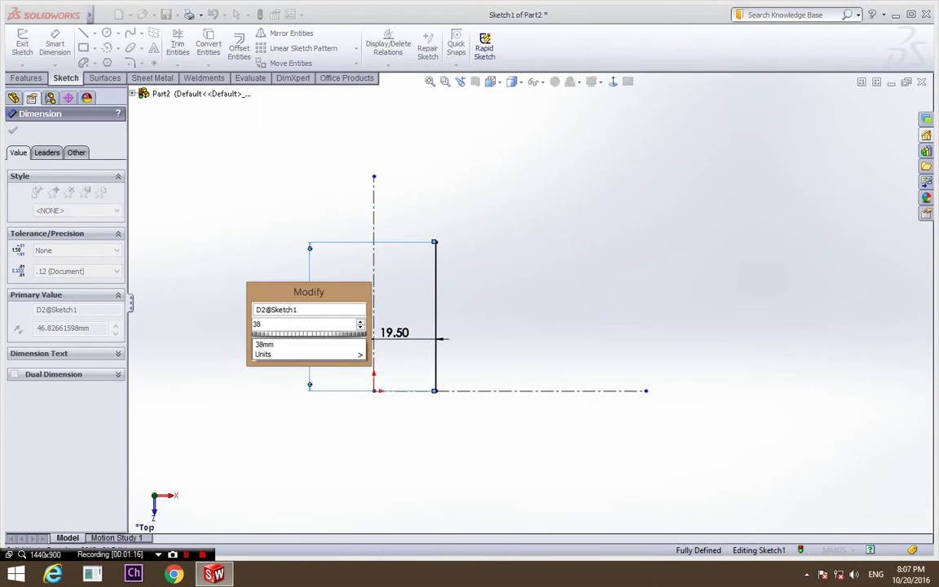
pyautogui.press('Return')
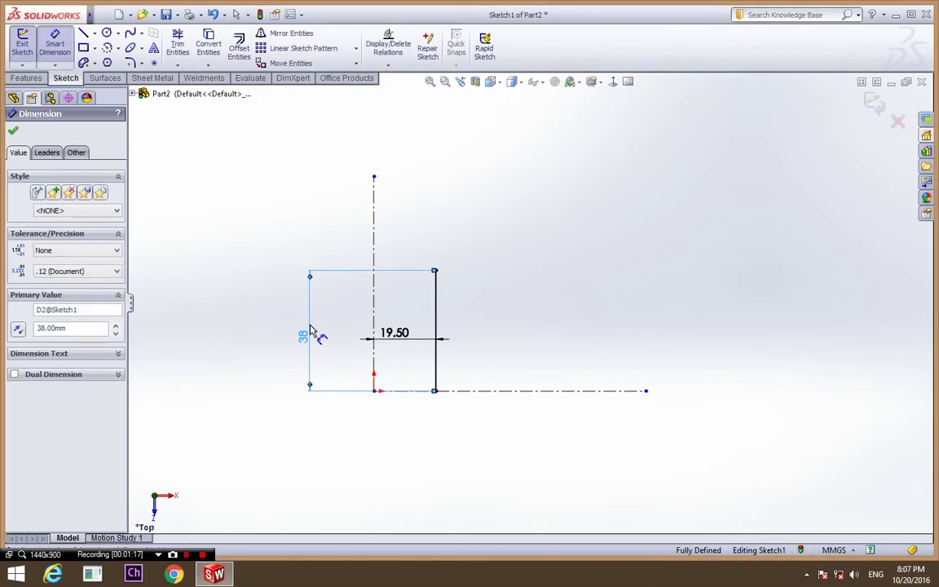
pyautogui.click(412, 455)
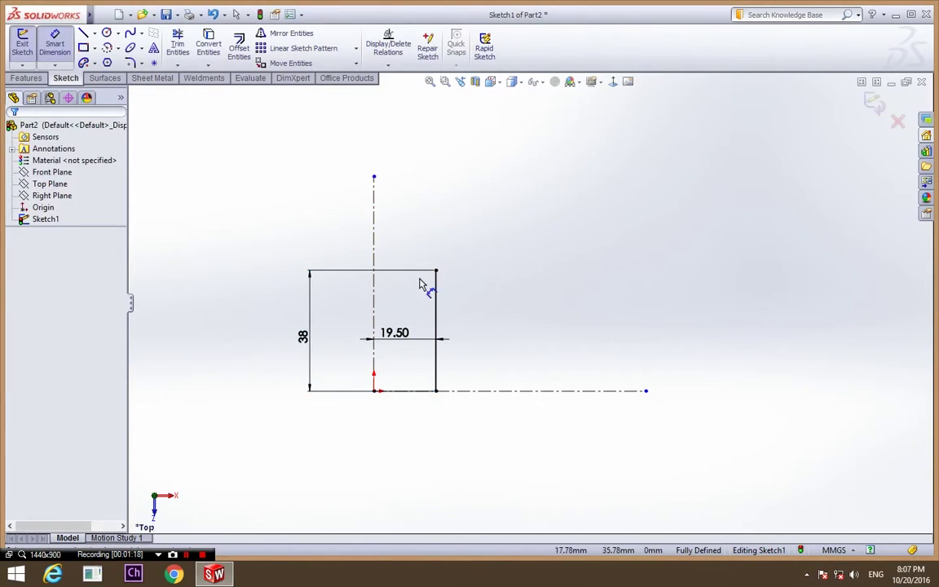
# - Draw a short vertical line up from the horizontal centerline and dimension it 20 mm long
pyautogui.click(83, 33)
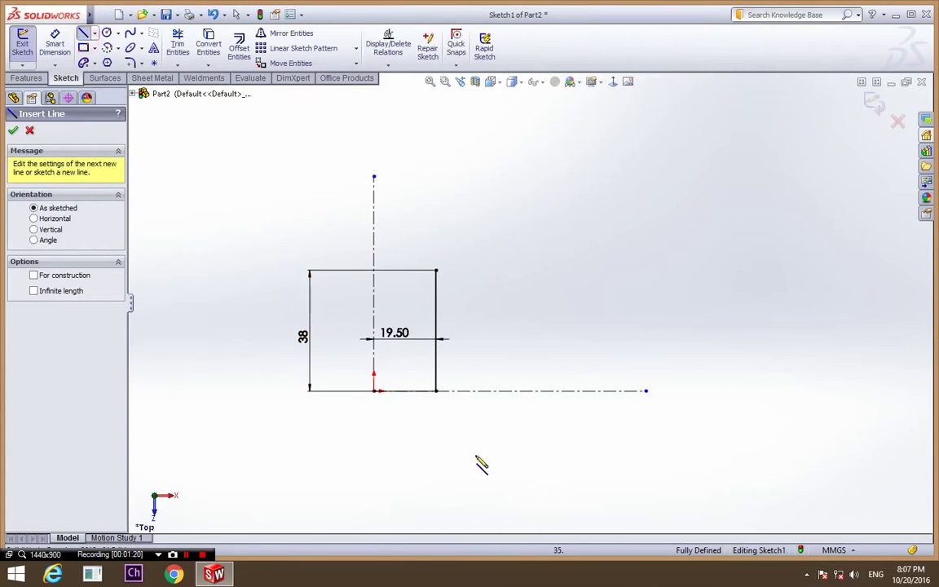
pyautogui.click(436, 392)
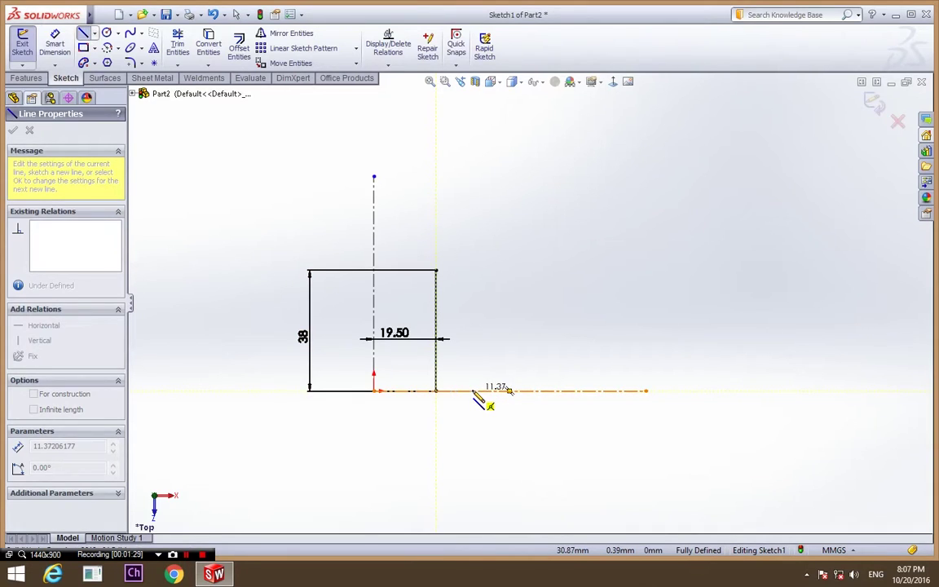
pyautogui.press('Escape')
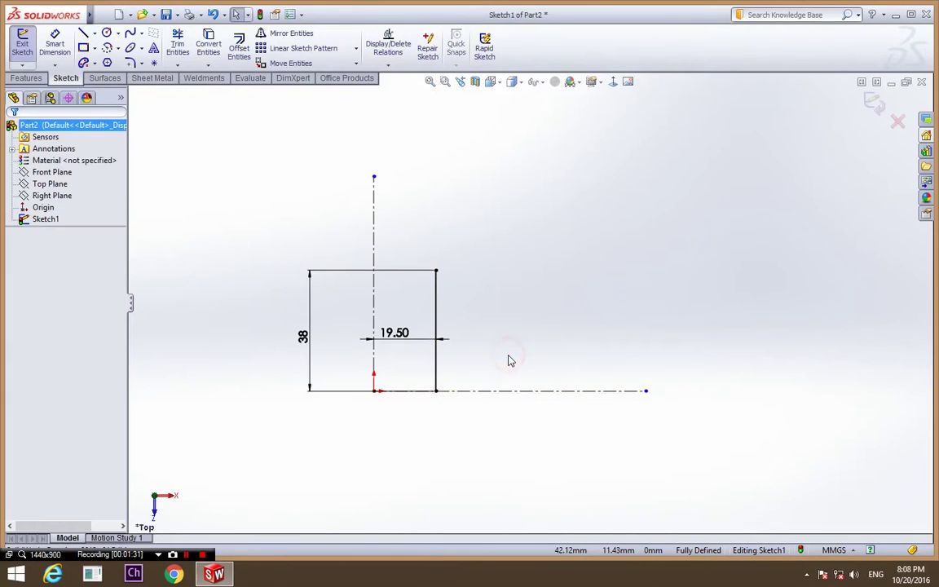
pyautogui.click(83, 34)
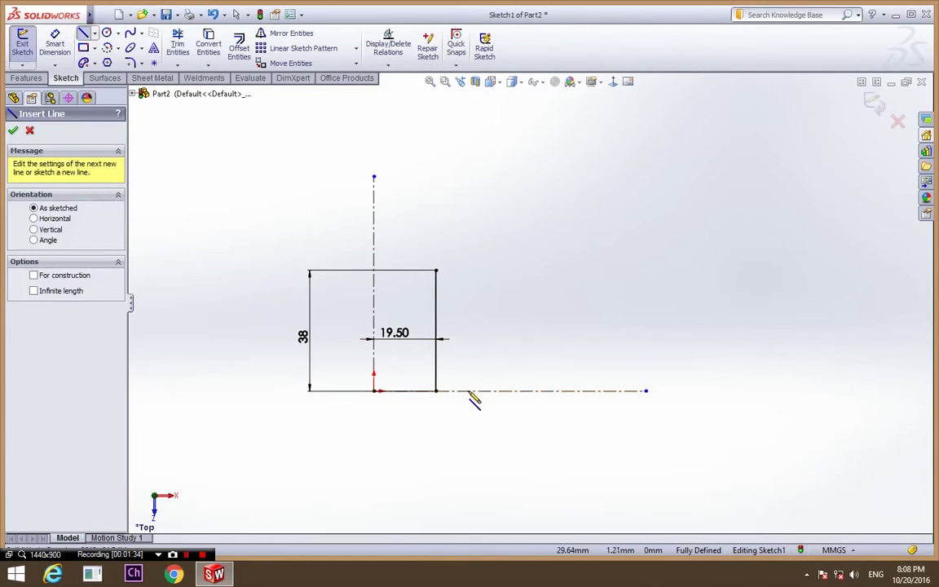
pyautogui.moveTo(467, 392)
pyautogui.mouseDown()
pyautogui.moveTo(453, 353)
pyautogui.moveTo(468, 332)
pyautogui.mouseUp()
pyautogui.press('Escape')
pyautogui.click(55, 45)
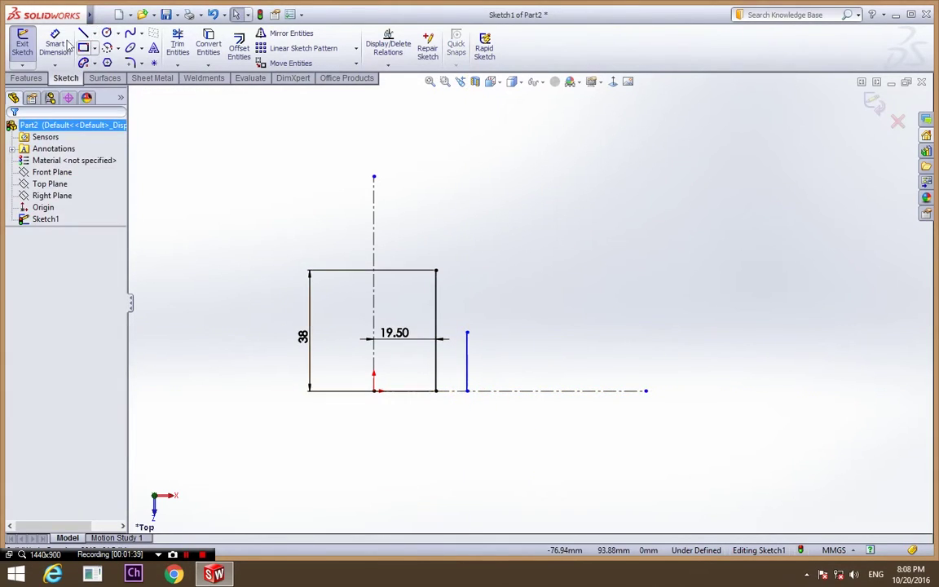
pyautogui.click(466, 374)
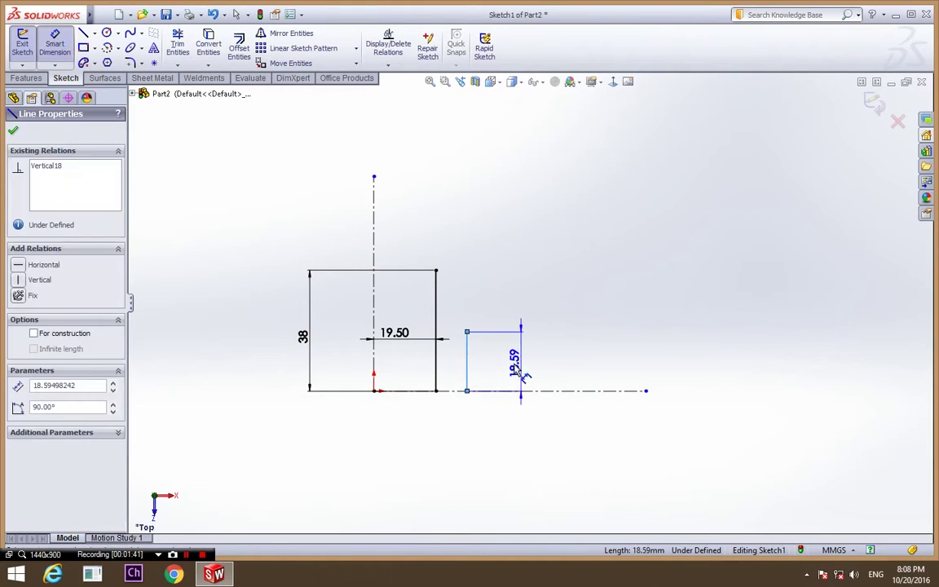
pyautogui.click(514, 369)
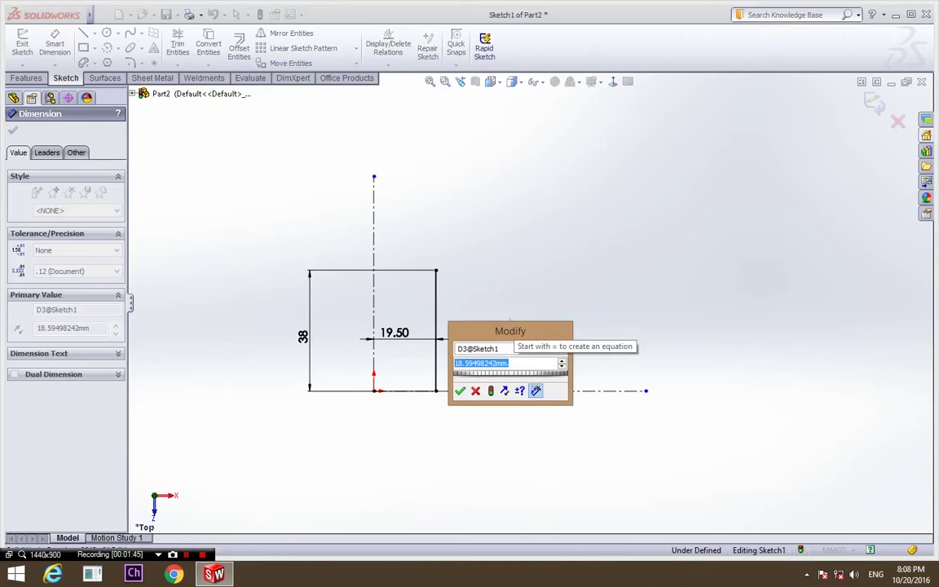
pyautogui.write('20')
pyautogui.press('Return')
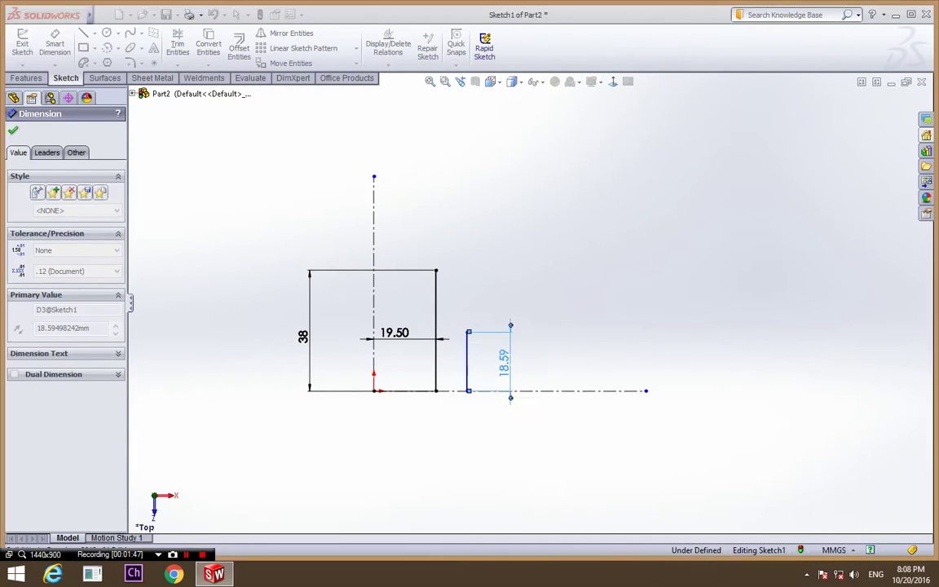
pyautogui.click(474, 447)
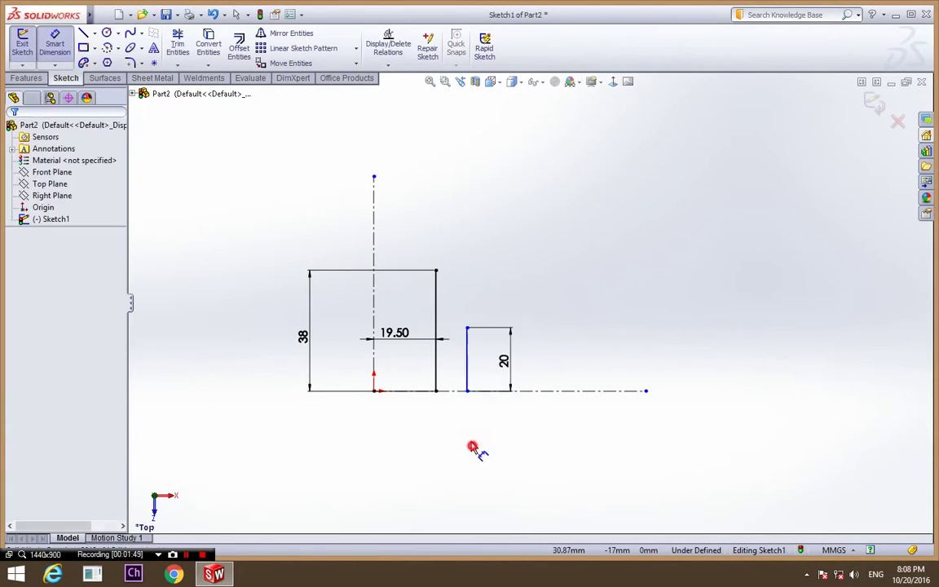
# - Fix the 20 mm line 26 mm from the vertical centerline
pyautogui.click(469, 388)
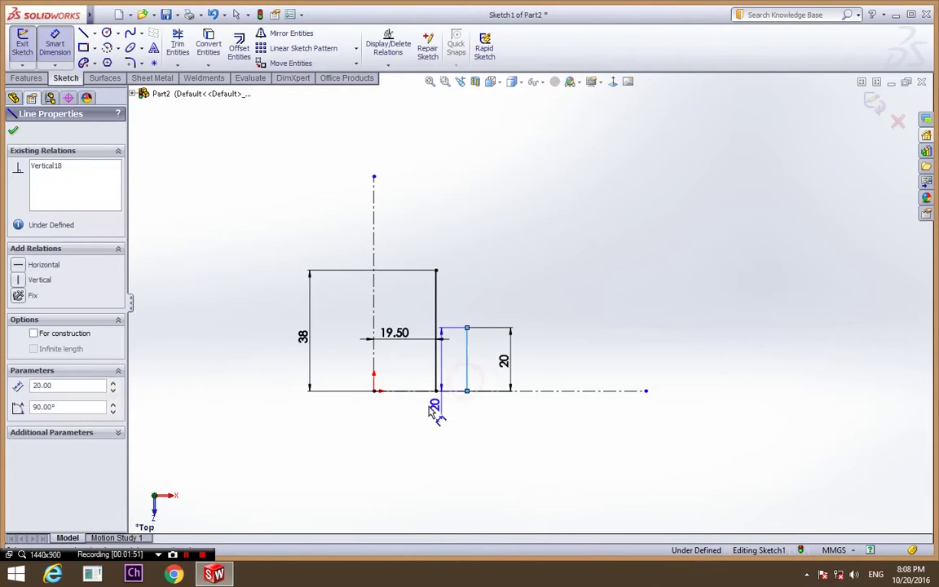
pyautogui.moveTo(467, 383); pyautogui.dragTo(377, 368)
pyautogui.click(375, 369)
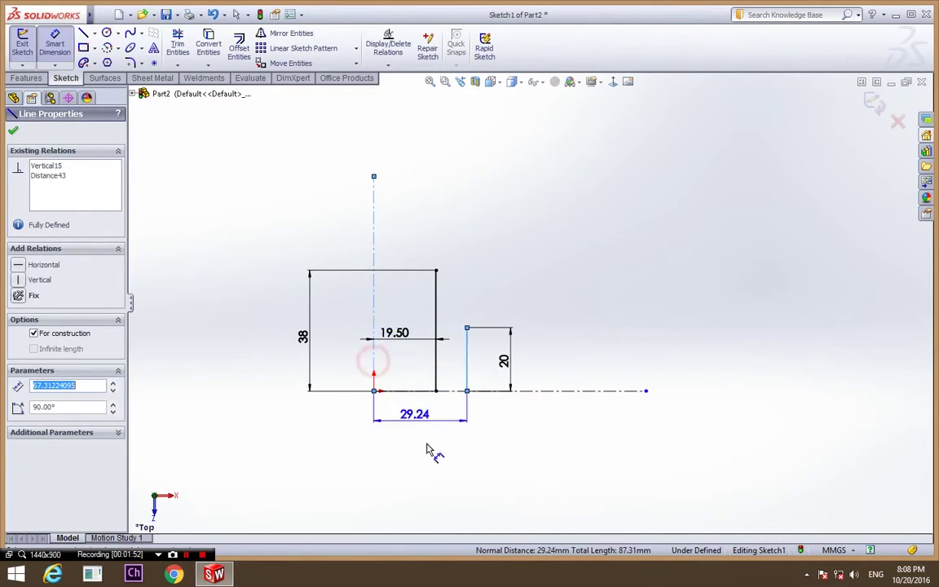
pyautogui.click(431, 437)
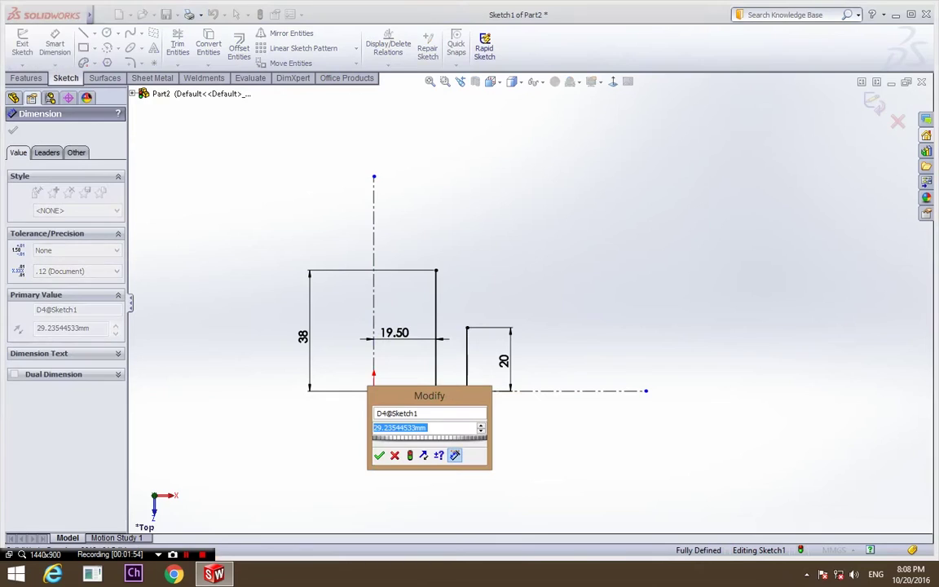
pyautogui.write('26')
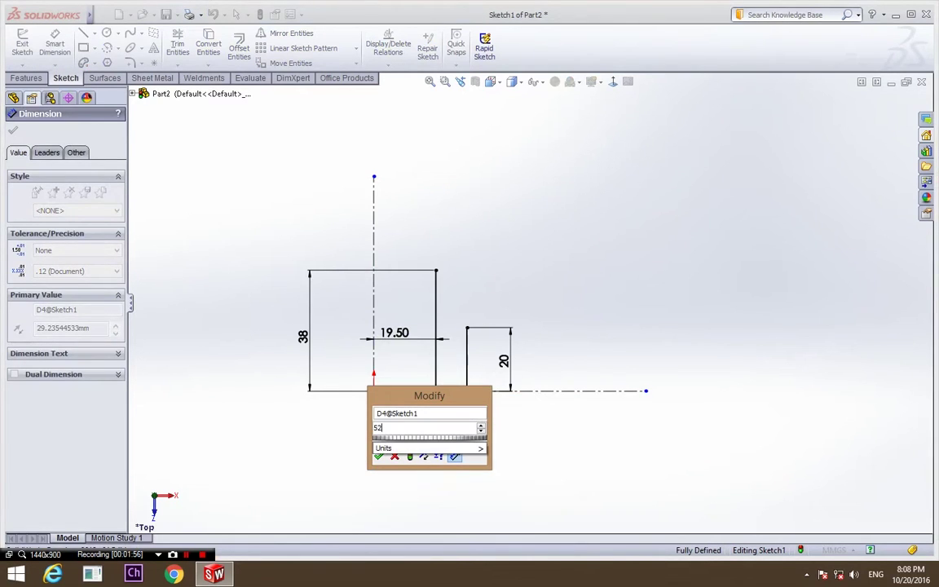
pyautogui.press('Return')
pyautogui.click(478, 428)
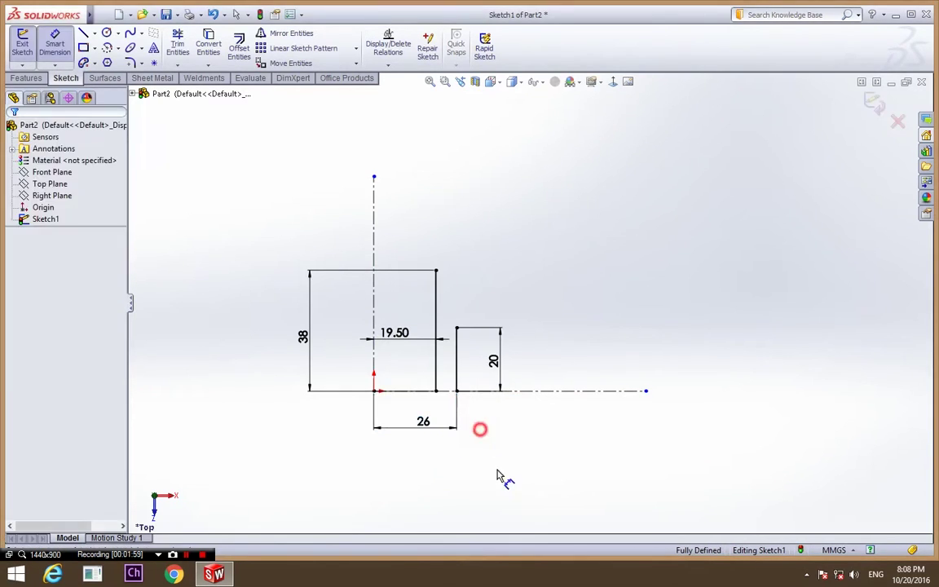
# - Join the main rectangle's lower-right corner to the step's lower corner with a line
pyautogui.click(84, 32)
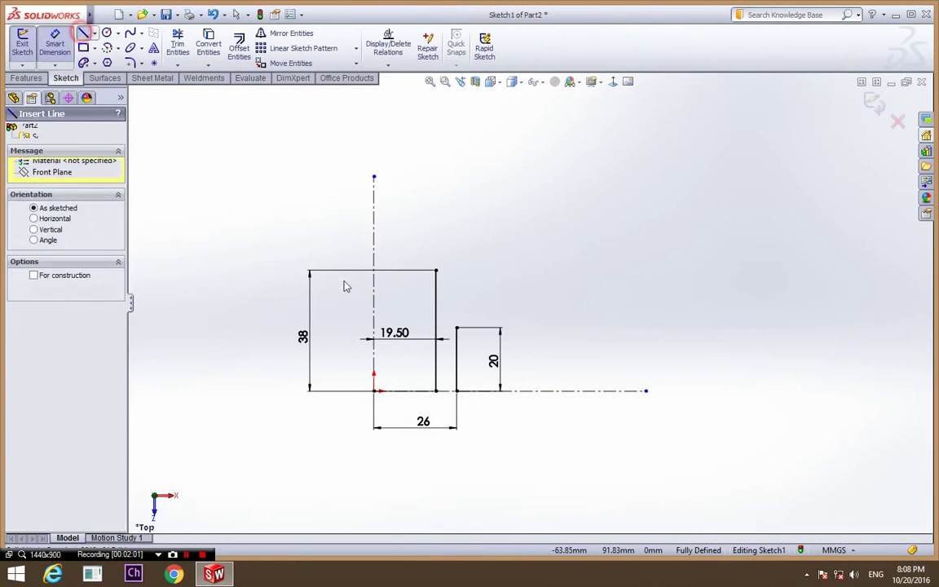
pyautogui.click(437, 390)
pyautogui.click(457, 390)
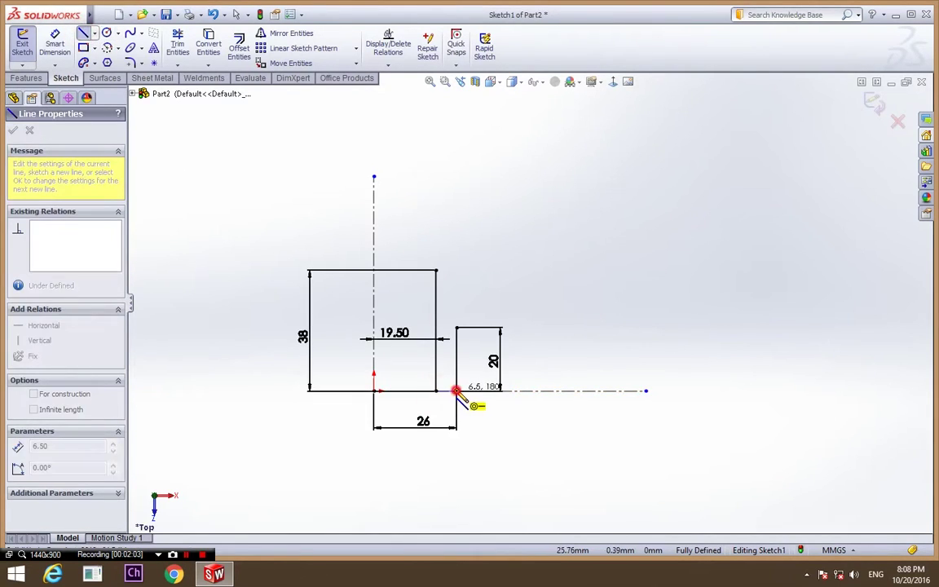
pyautogui.press('Escape')
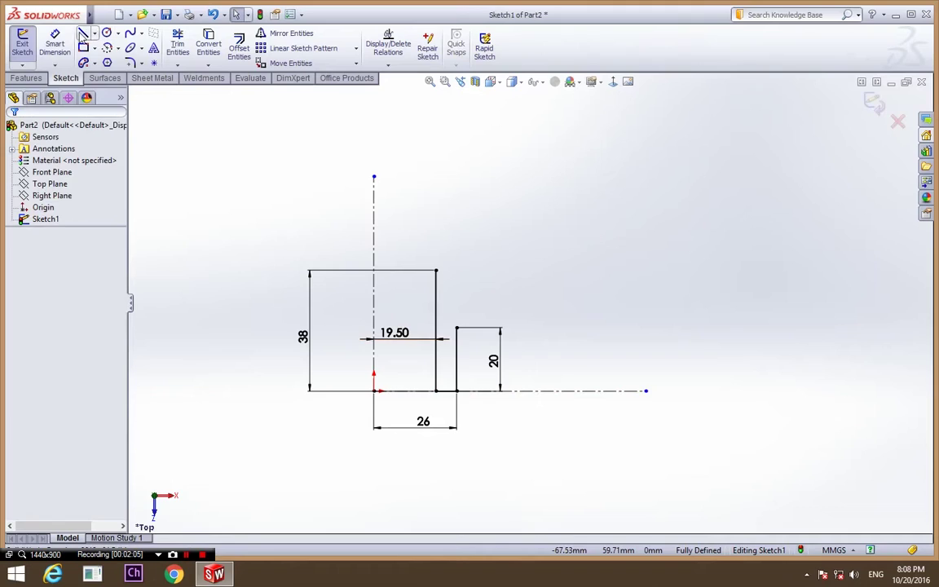
# - Draw a horizontal line right from the step's top corner, its end 30.50 mm (61/2) from the origin
pyautogui.click(82, 35)
pyautogui.click(457, 328)
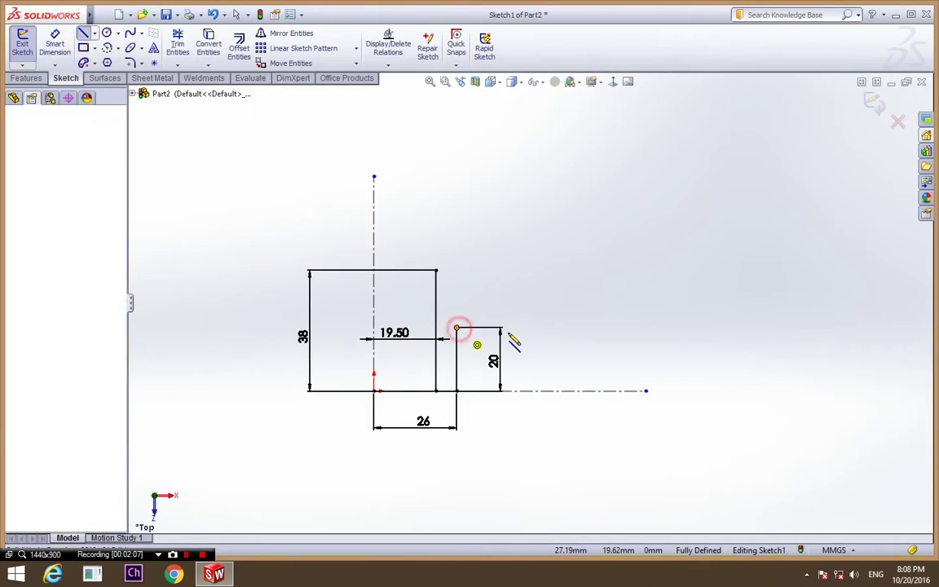
pyautogui.click(550, 328)
pyautogui.press('Escape')
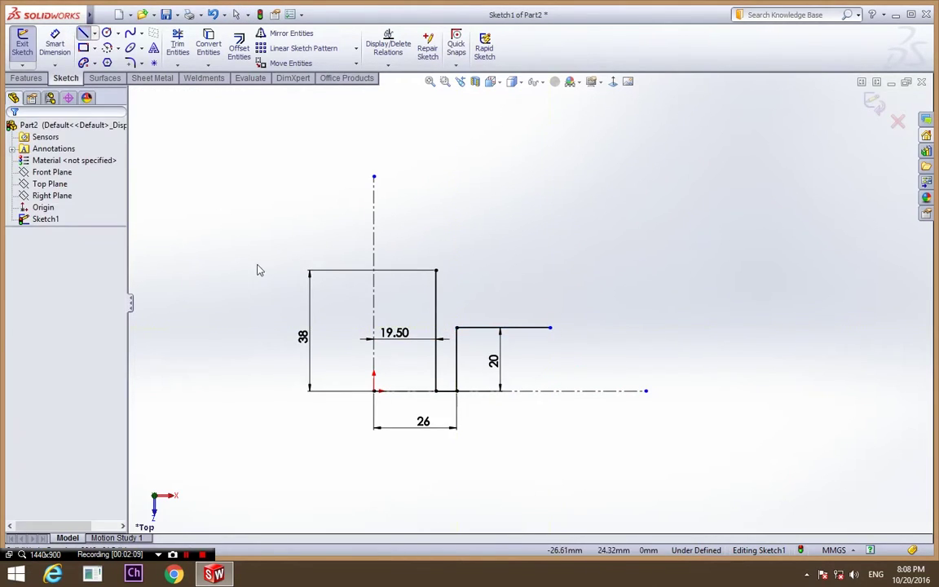
pyautogui.moveTo(258, 268); pyautogui.dragTo(253, 213, button='right')
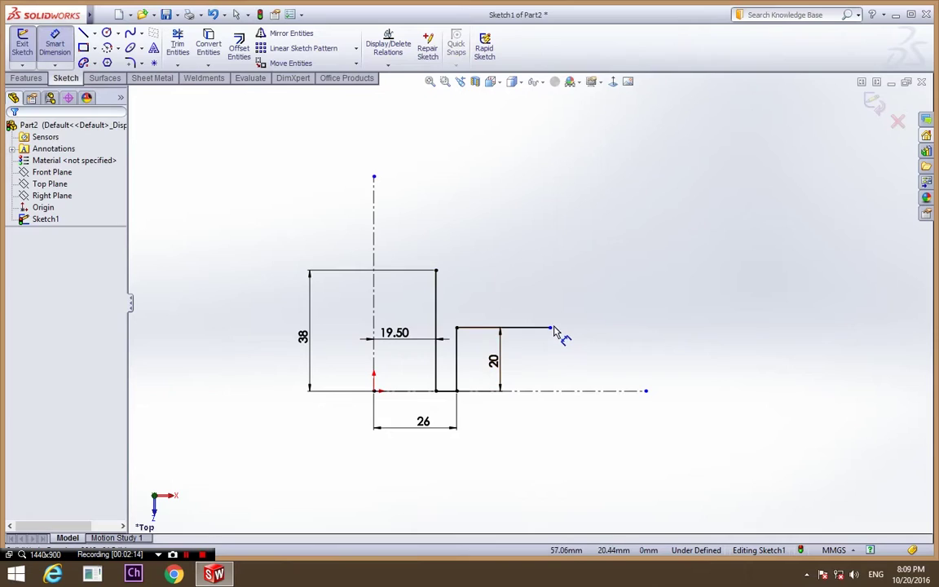
pyautogui.click(551, 328)
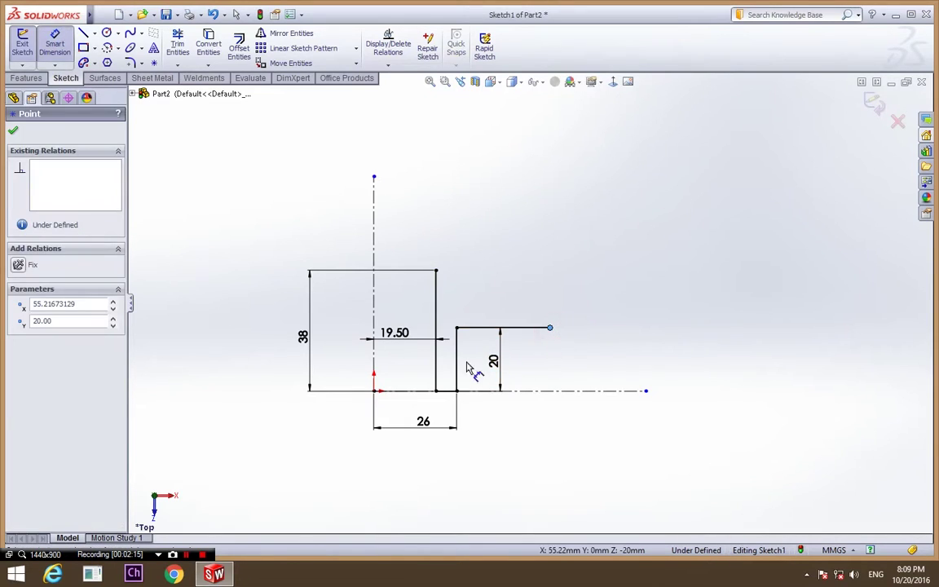
pyautogui.click(374, 392)
pyautogui.click(444, 473)
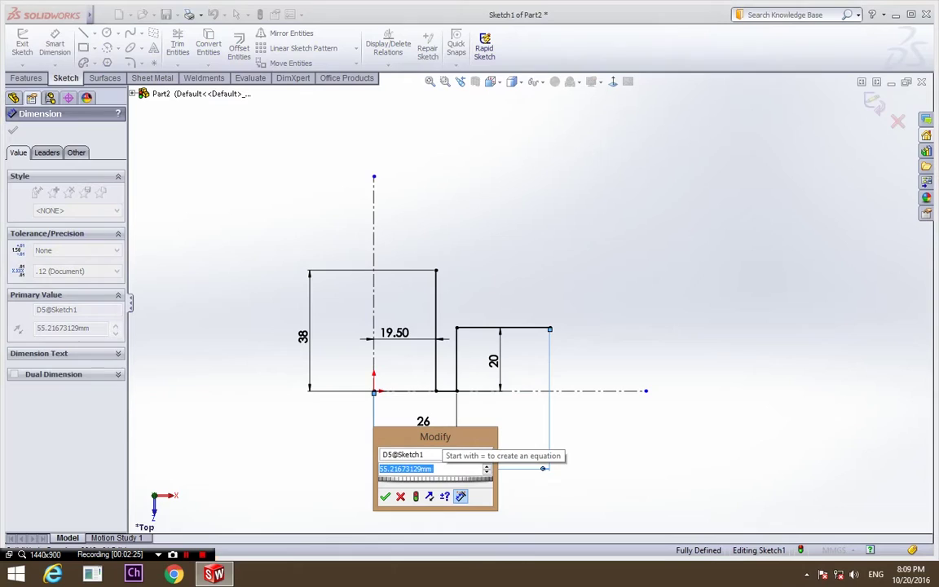
pyautogui.write('61/2')
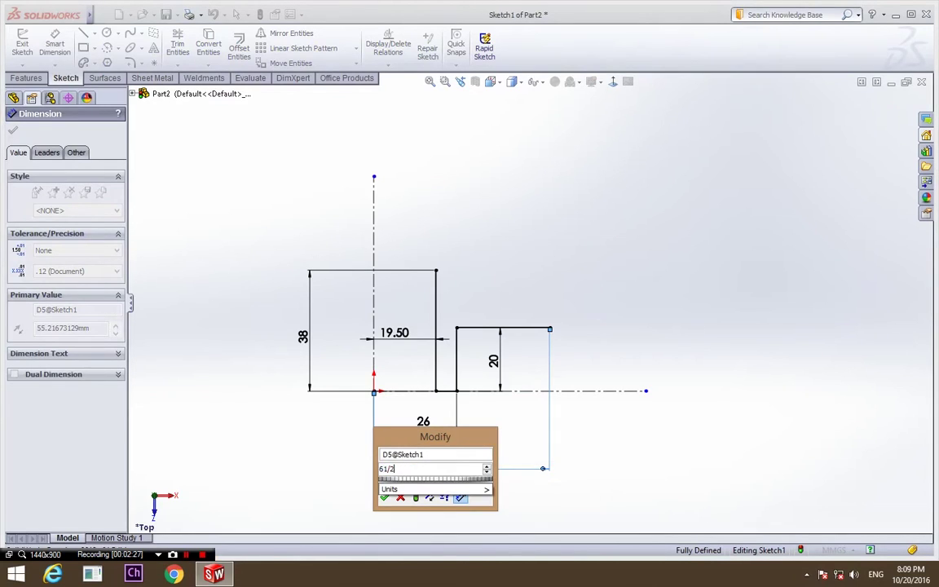
pyautogui.press('Return')
pyautogui.click(650, 480)
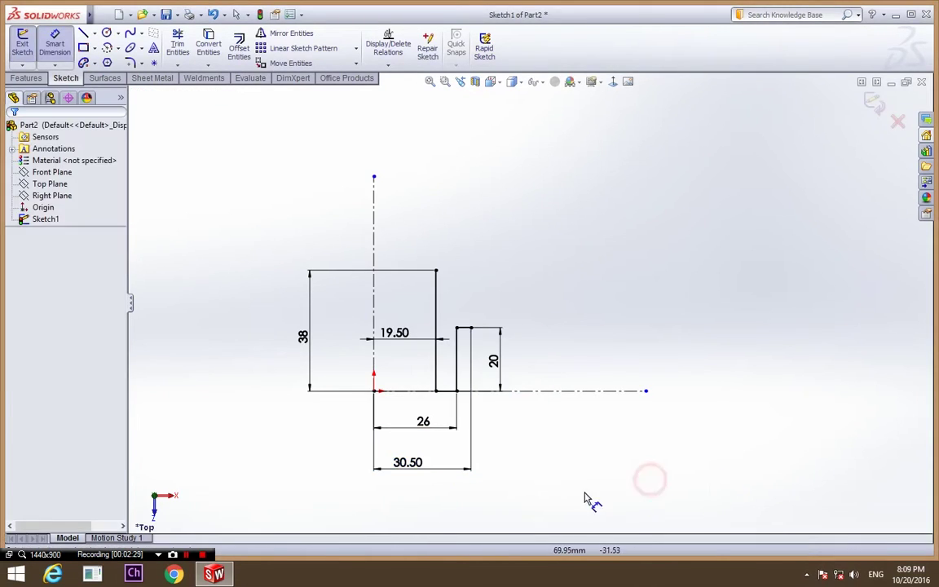
# - Add a 3 mm vertical line rising from the step's top edge
pyautogui.click(86, 33)
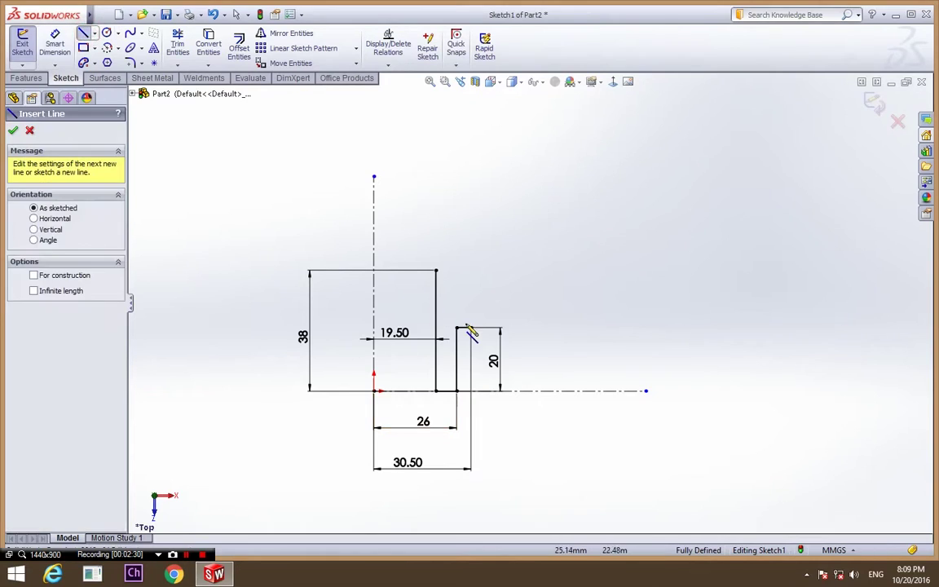
pyautogui.click(471, 328)
pyautogui.click(472, 312)
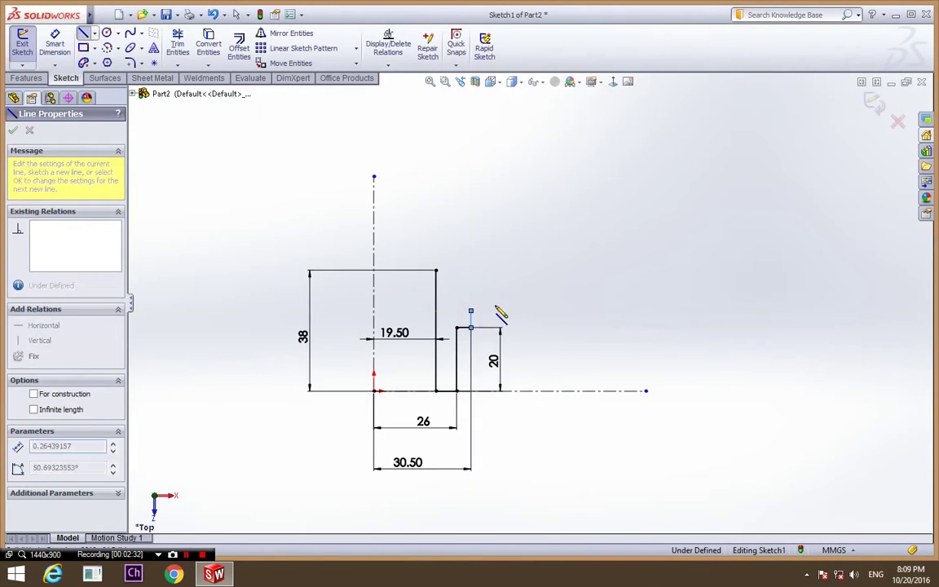
pyautogui.press('Escape')
pyautogui.click(54, 43)
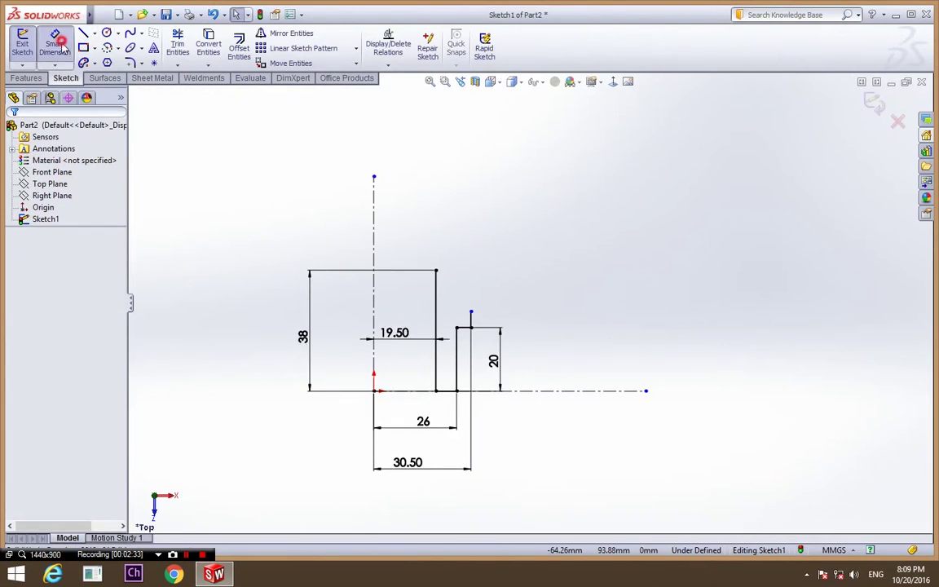
pyautogui.click(472, 321)
pyautogui.click(514, 318)
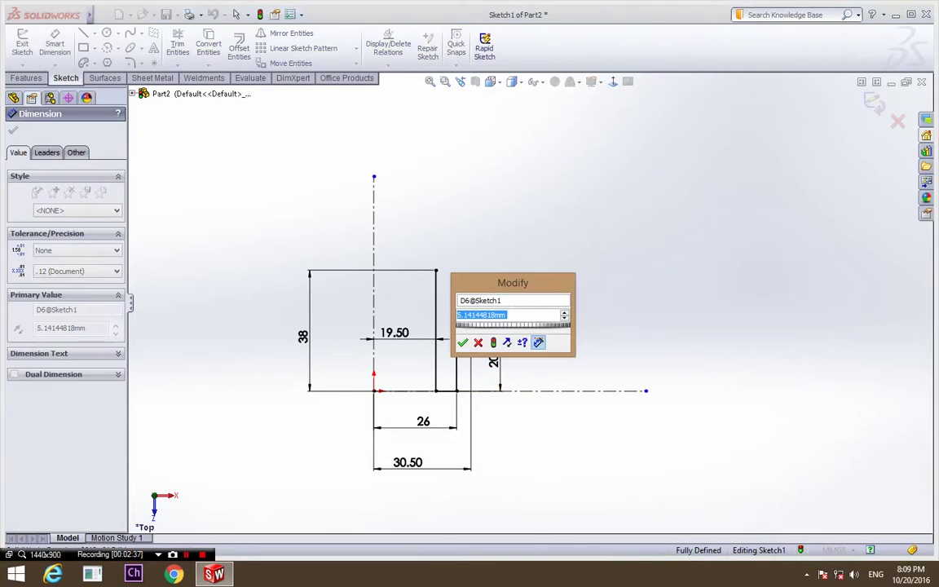
pyautogui.write('3')
pyautogui.press('Return')
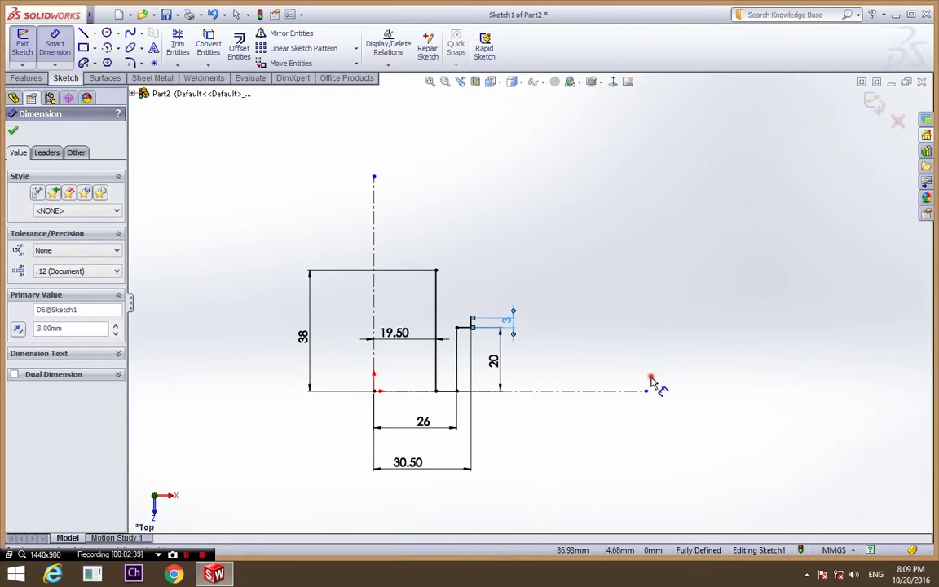
pyautogui.click(660, 384)
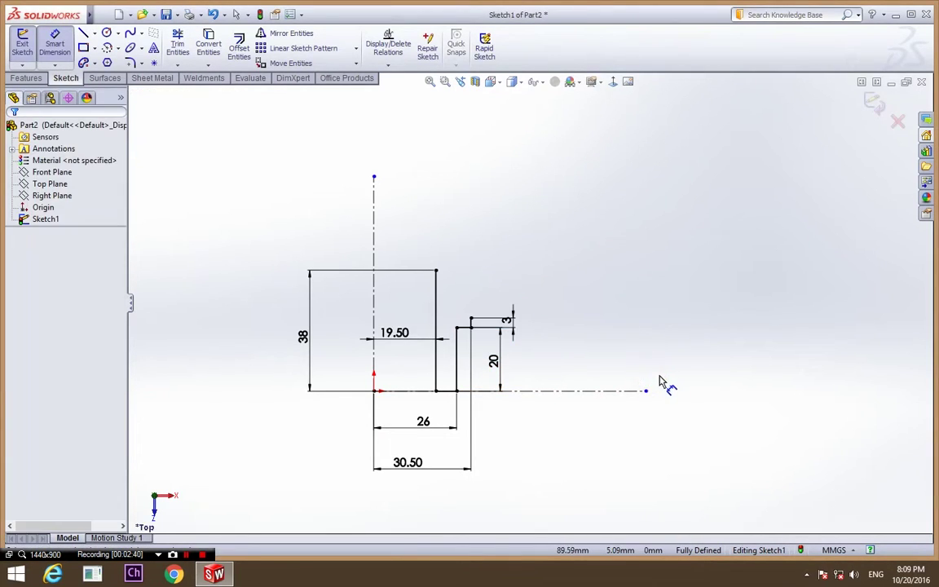
# - Draw a horizontal top line from the 3 mm riser, its end dimensioned 62 mm from the origin
pyautogui.click(83, 32)
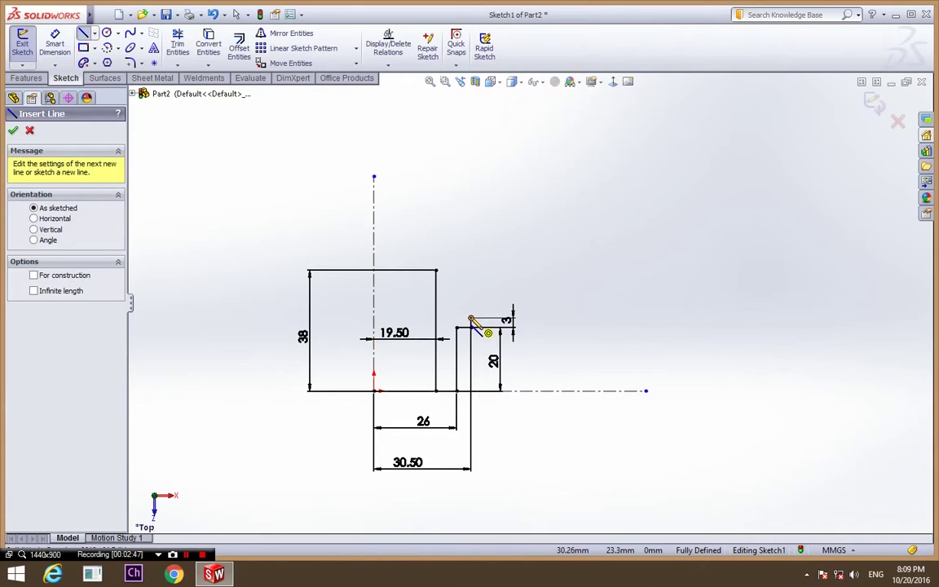
pyautogui.click(471, 320)
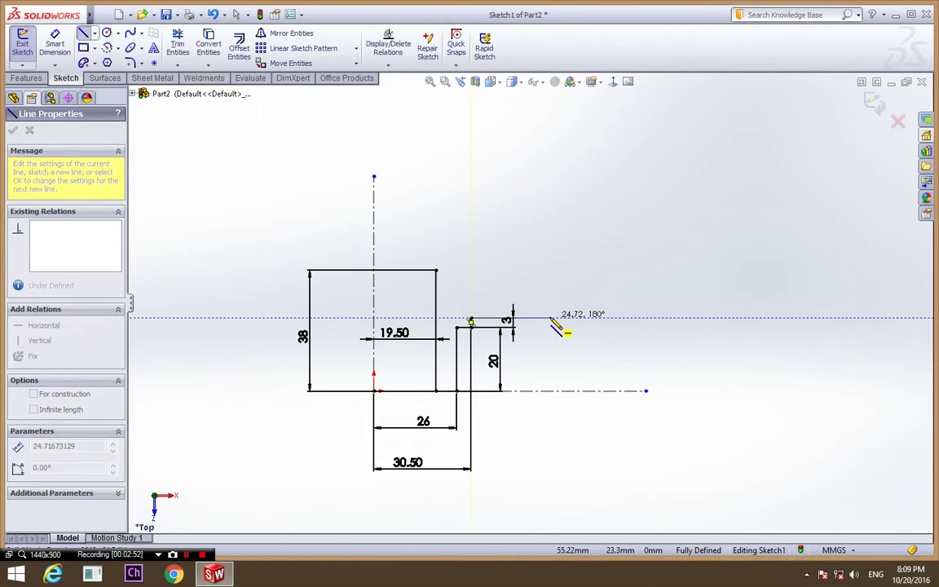
pyautogui.doubleClick(592, 318)
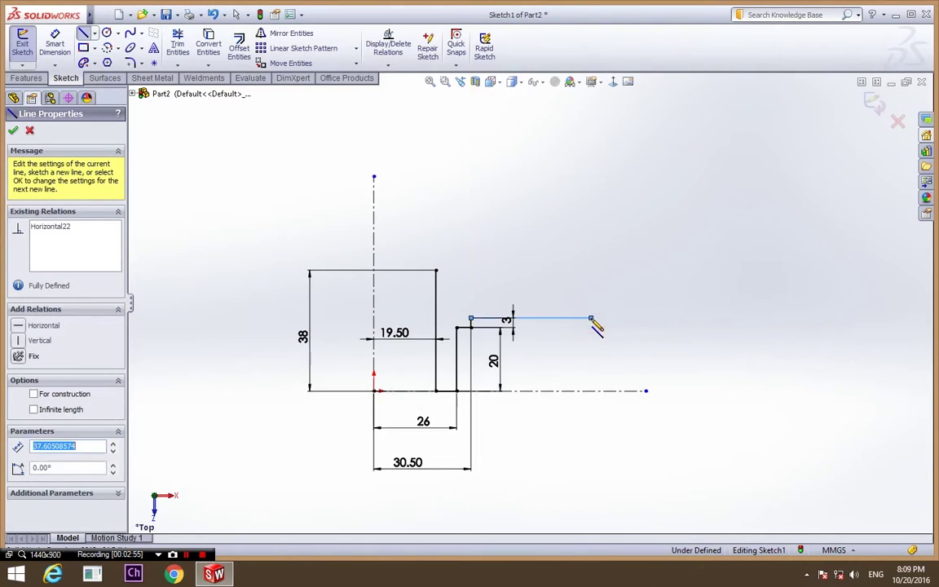
pyautogui.press('Escape')
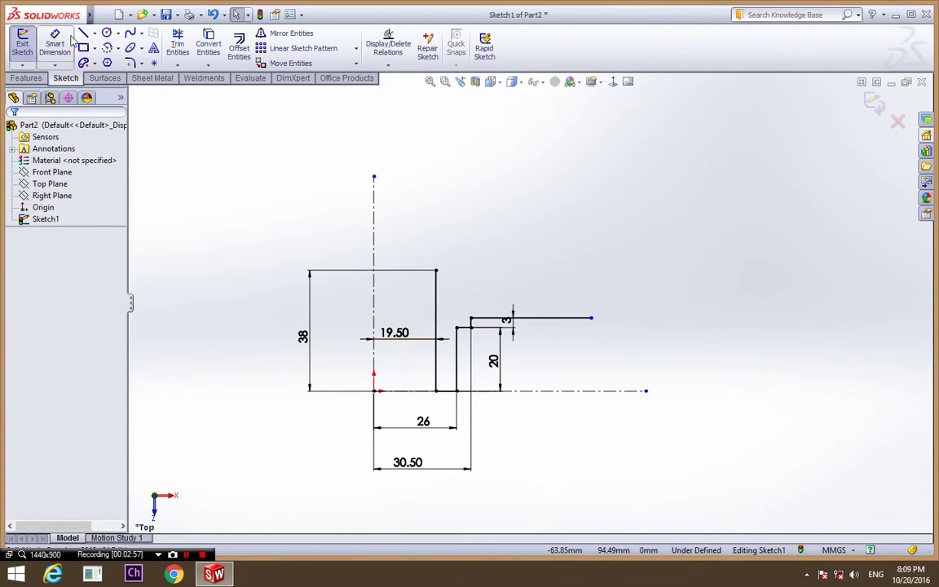
pyautogui.click(55, 45)
pyautogui.click(593, 319)
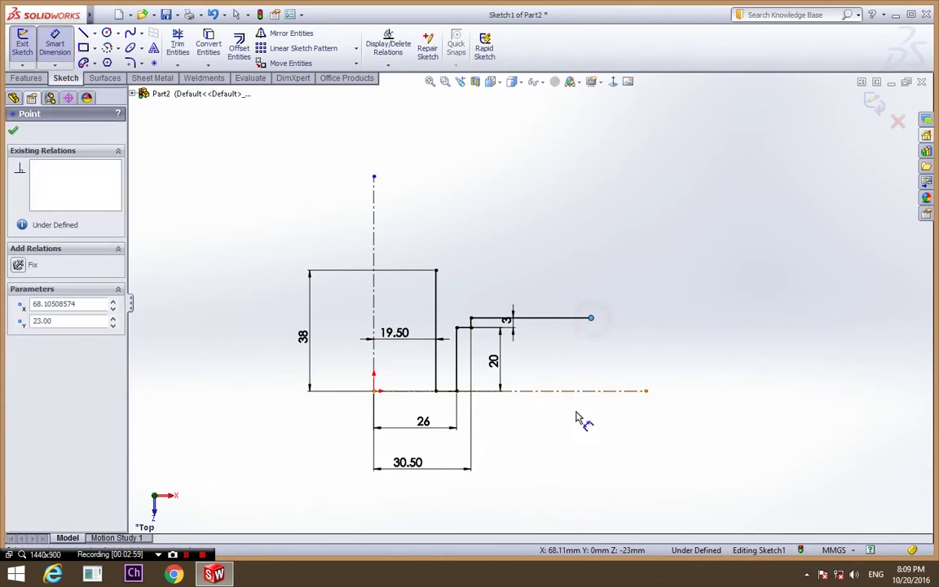
pyautogui.click(375, 393)
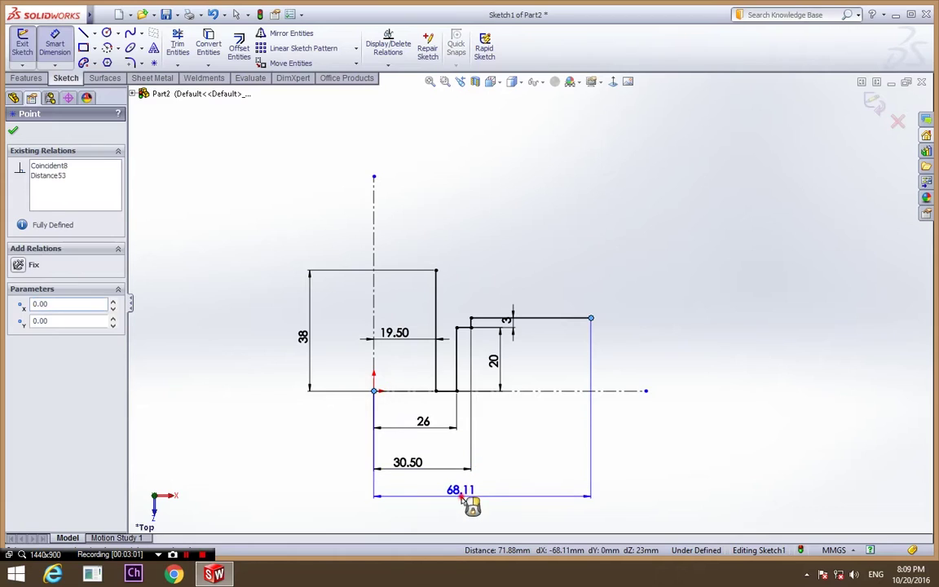
pyautogui.click(472, 498)
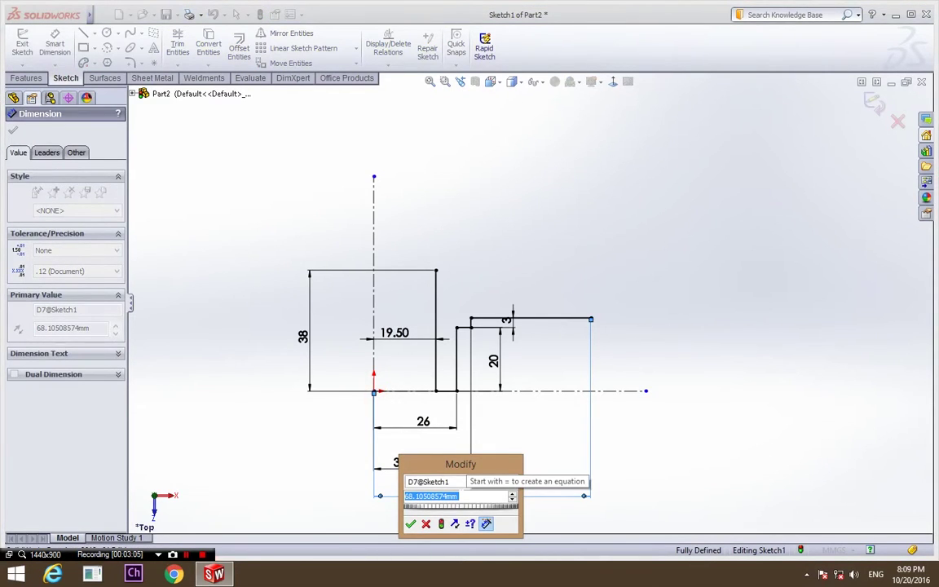
pyautogui.write('68.11')
pyautogui.press('Return')
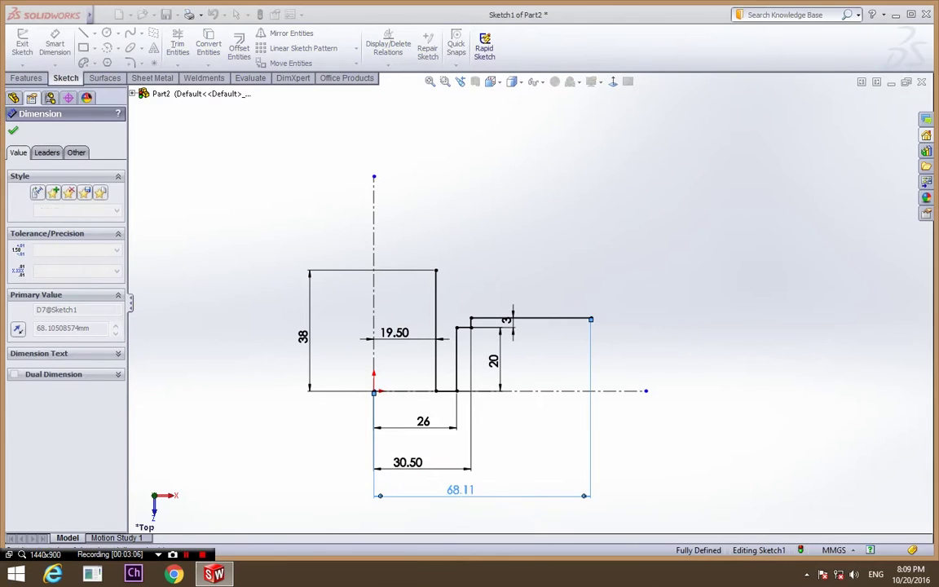
pyautogui.click(707, 466)
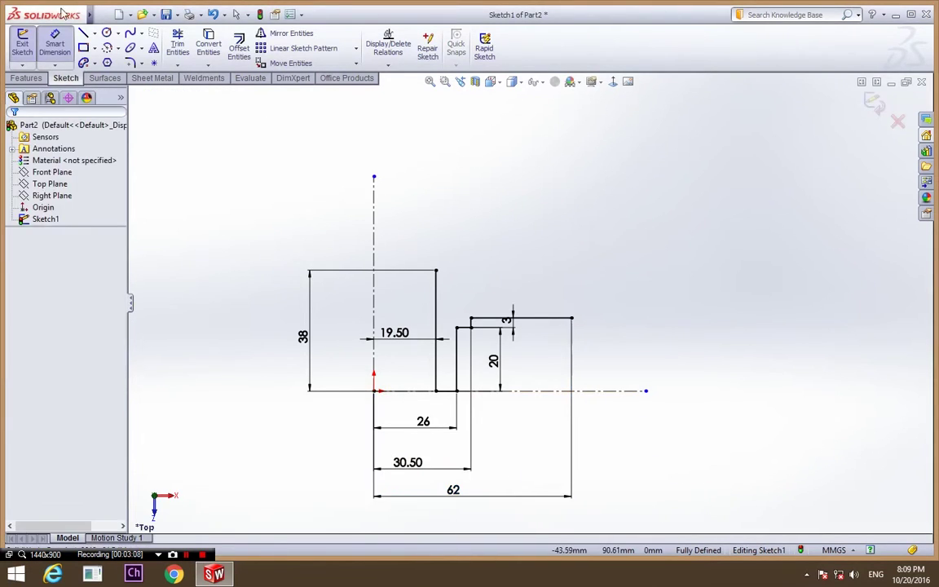
# - Draw a vertical line up from the step's top-right corner and dimension it 9 mm
pyautogui.click(85, 33)
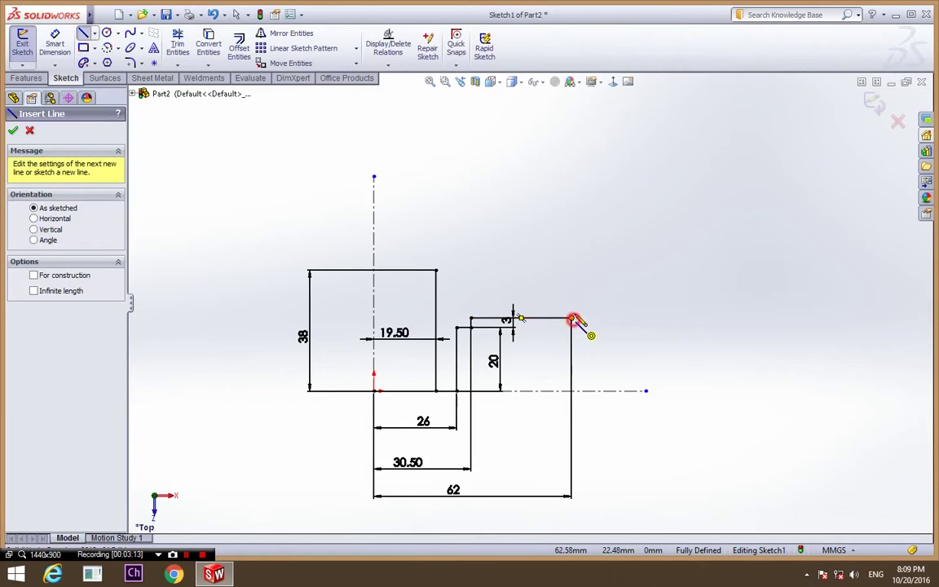
pyautogui.click(572, 319)
pyautogui.click(574, 271)
pyautogui.press('Escape')
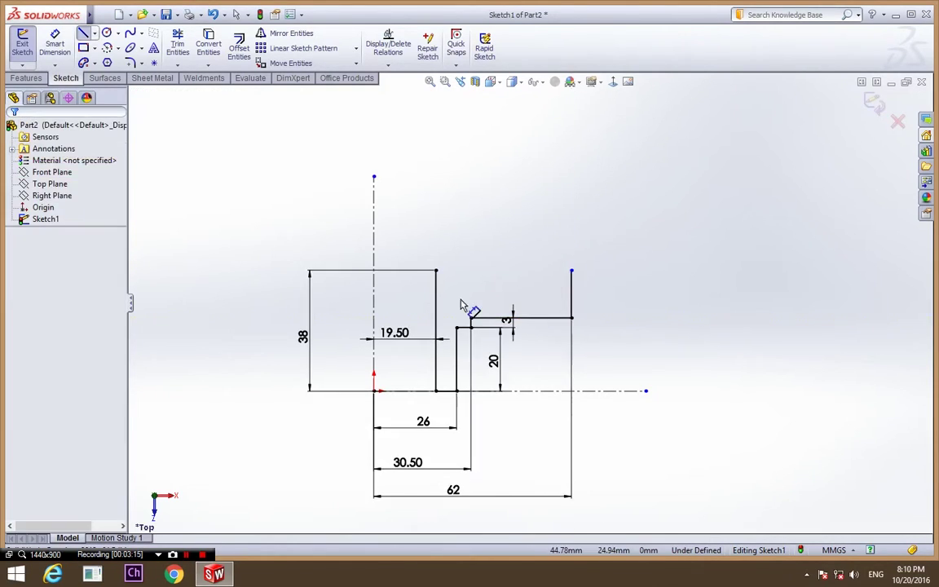
pyautogui.press('d')
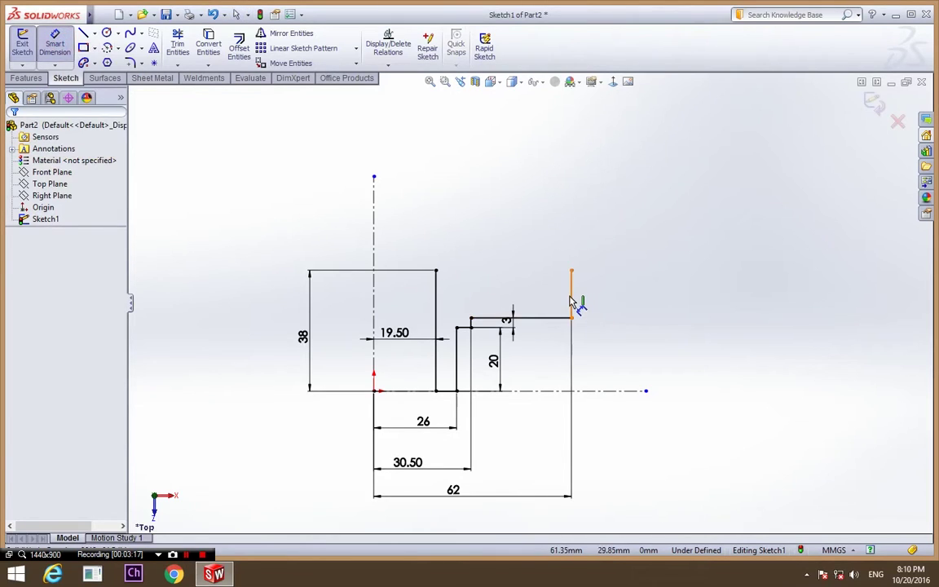
pyautogui.click(572, 297)
pyautogui.click(608, 295)
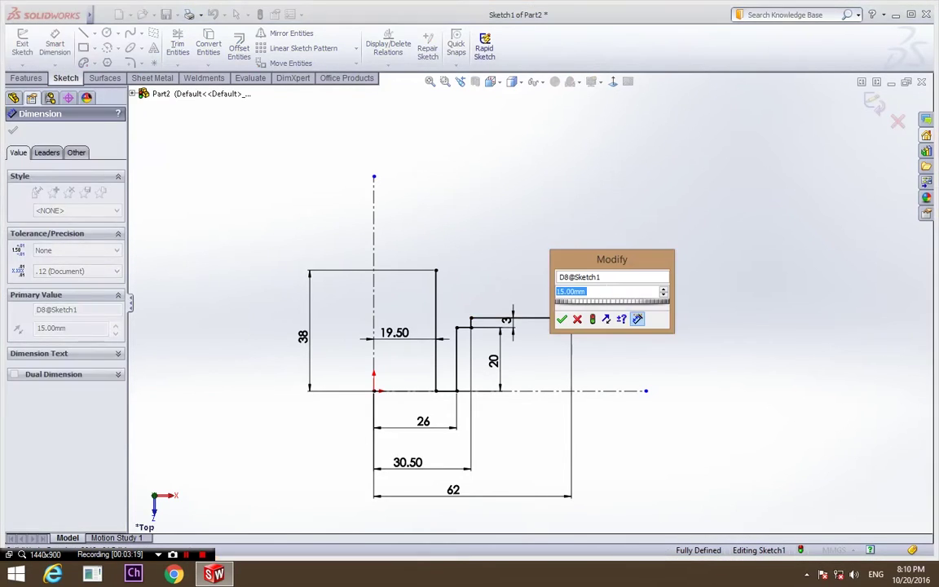
pyautogui.press('Return')
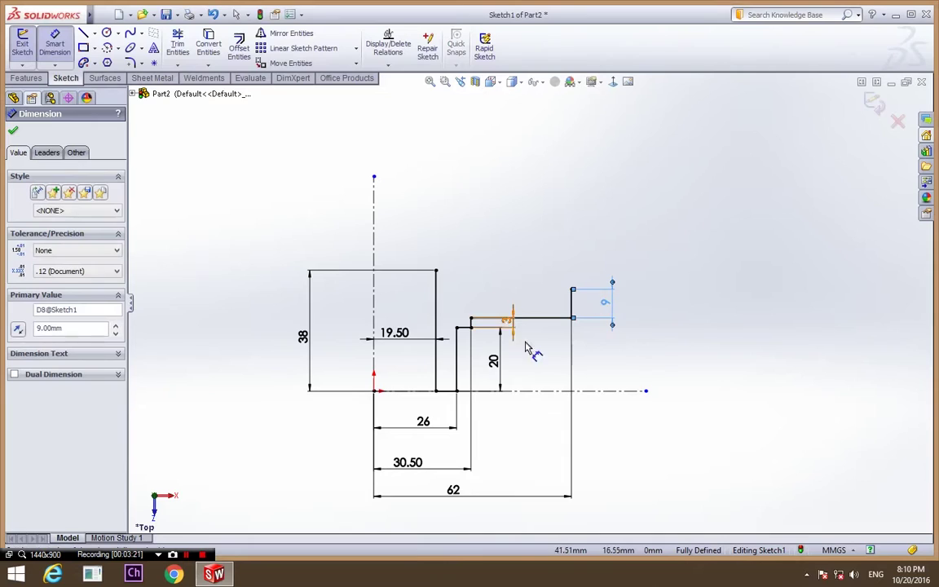
pyautogui.click(656, 335)
# - Draw a horizontal ledge left from the 9 mm rise, its end 44 mm from the origin
pyautogui.click(84, 34)
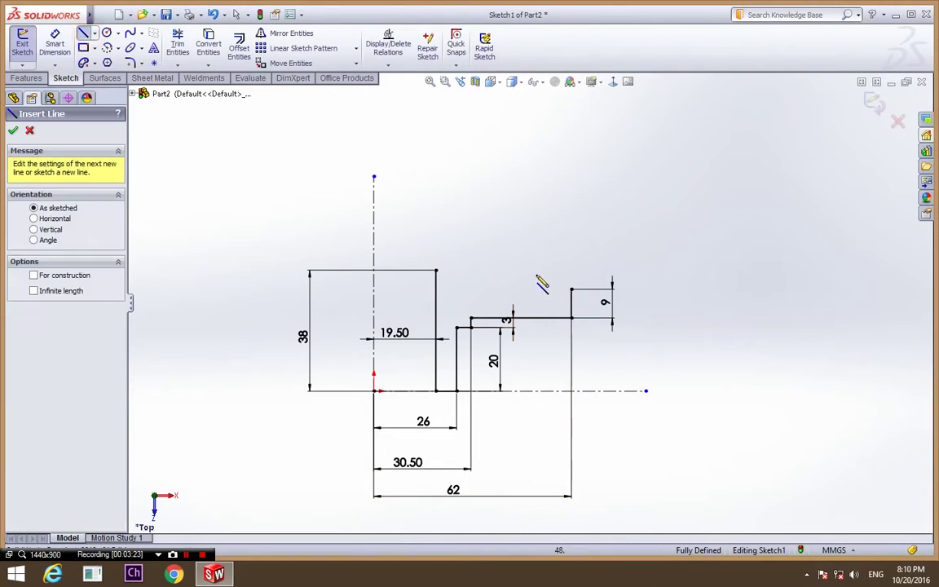
pyautogui.click(571, 289)
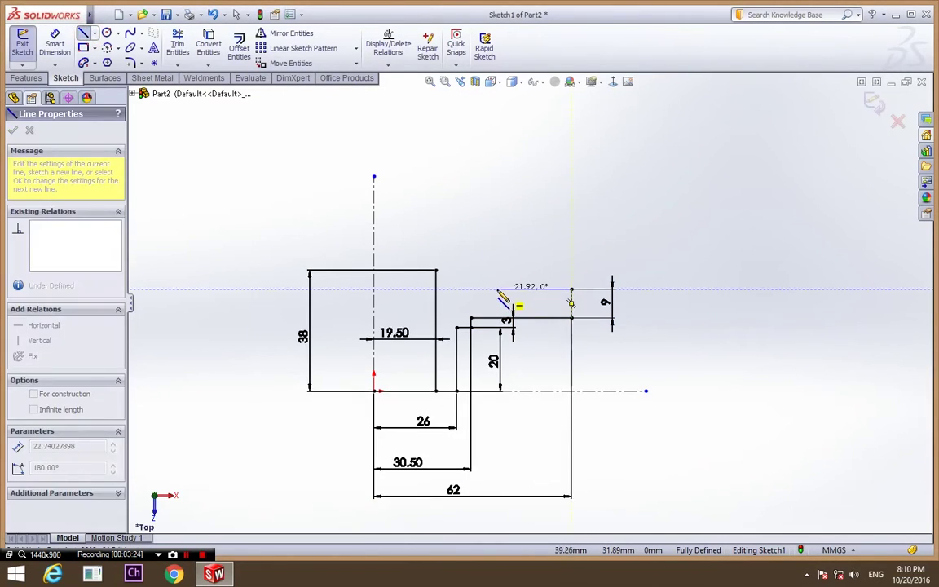
pyautogui.click(497, 289)
pyautogui.press('Escape')
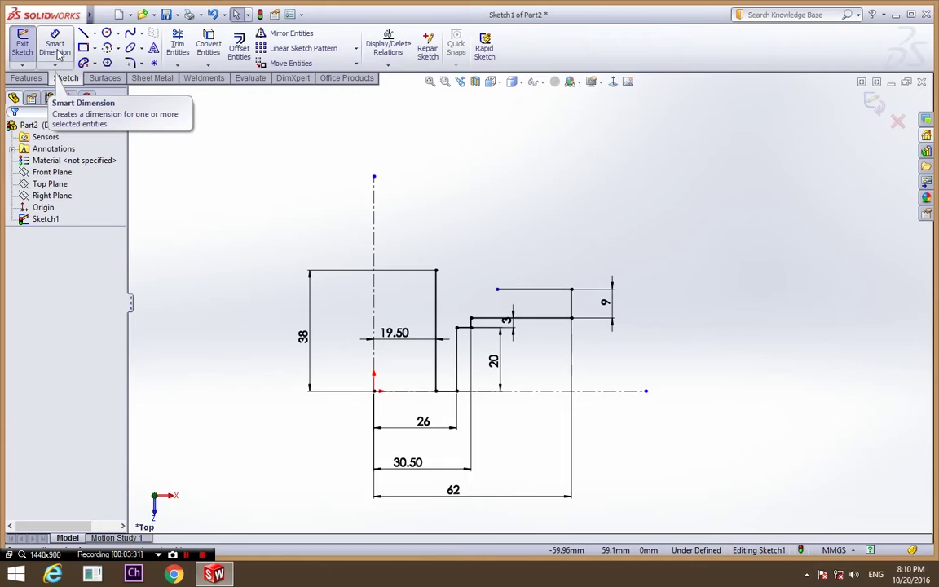
pyautogui.click(55, 45)
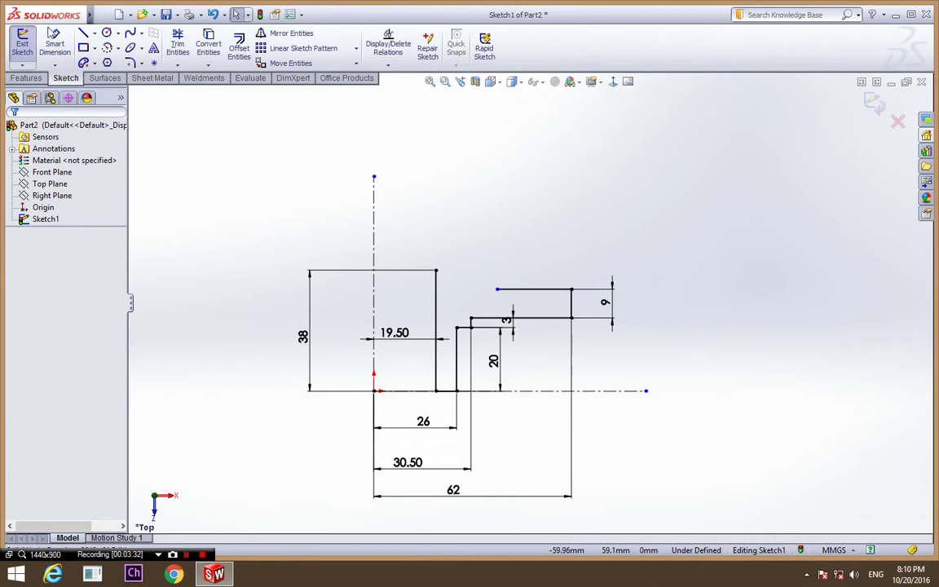
pyautogui.click(499, 290)
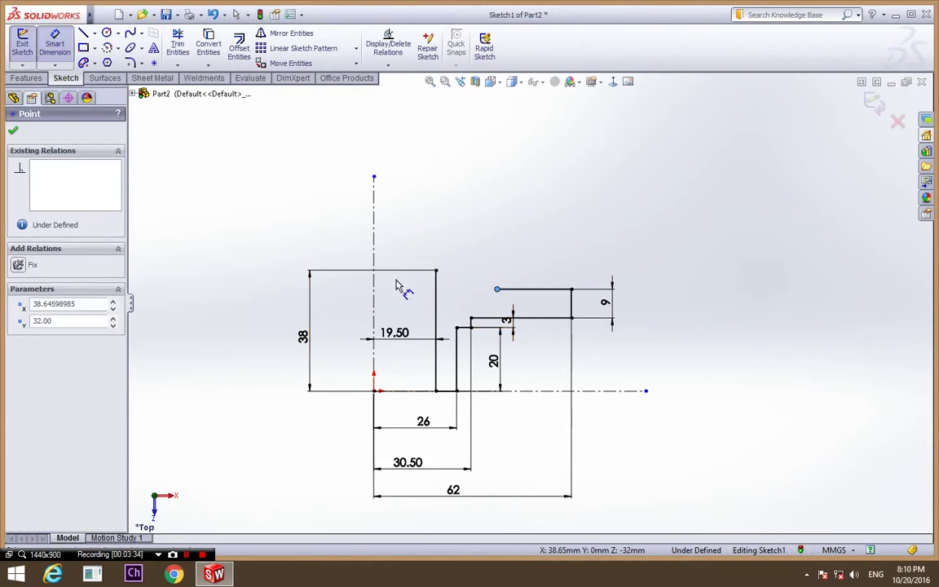
pyautogui.click(374, 392)
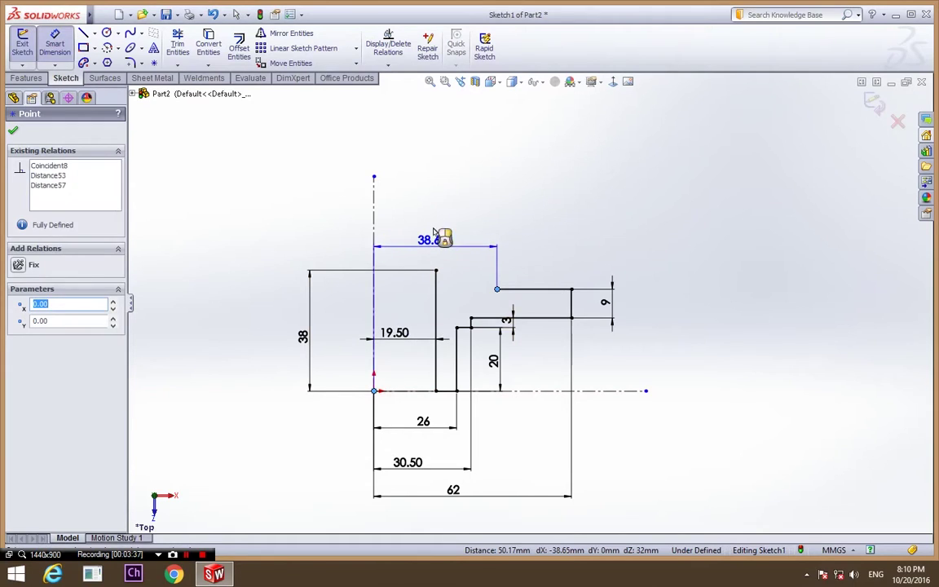
pyautogui.click(434, 128)
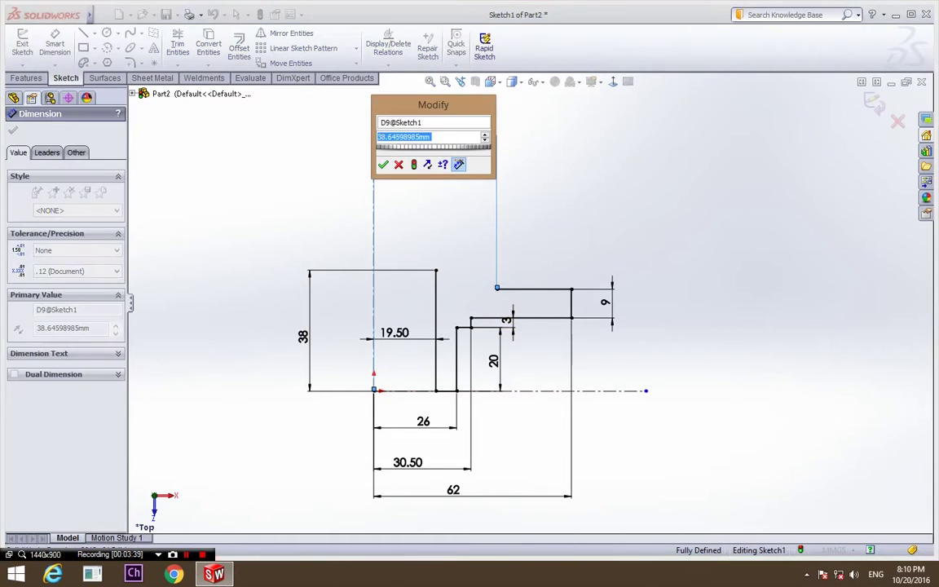
pyautogui.write('44')
pyautogui.press('Return')
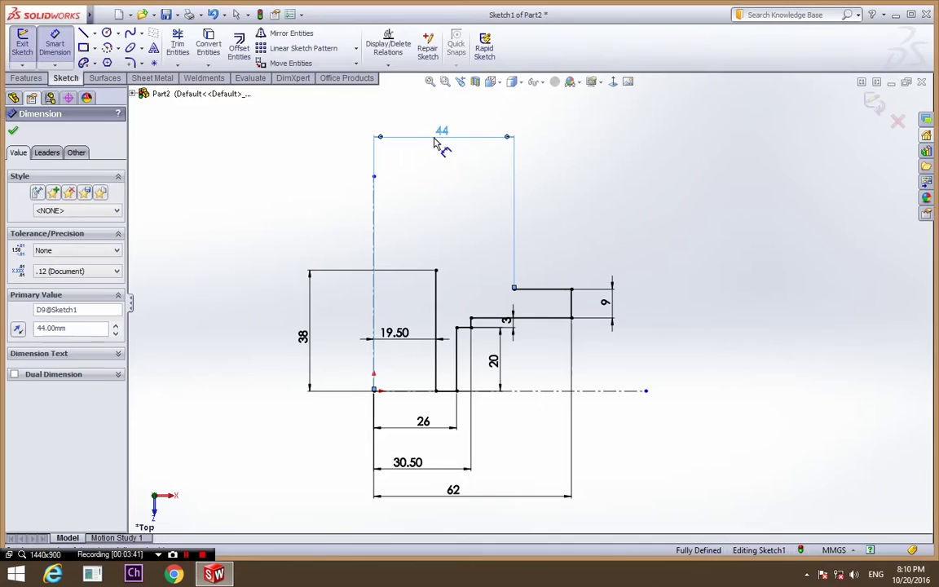
pyautogui.press('Escape')
pyautogui.press('Escape')
# - Draw a short vertical line up from the ledge's left end and dimension it 2 mm
pyautogui.click(83, 33)
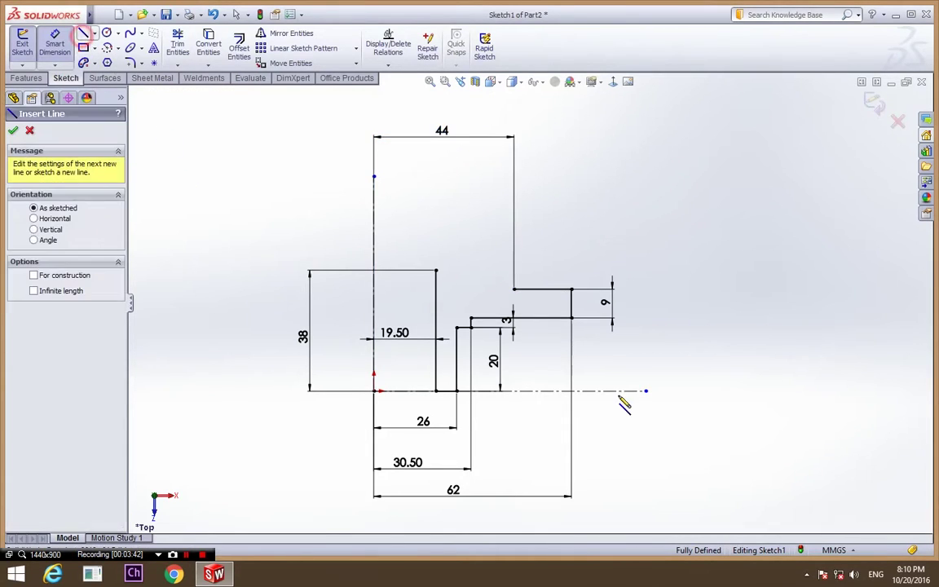
pyautogui.click(514, 288)
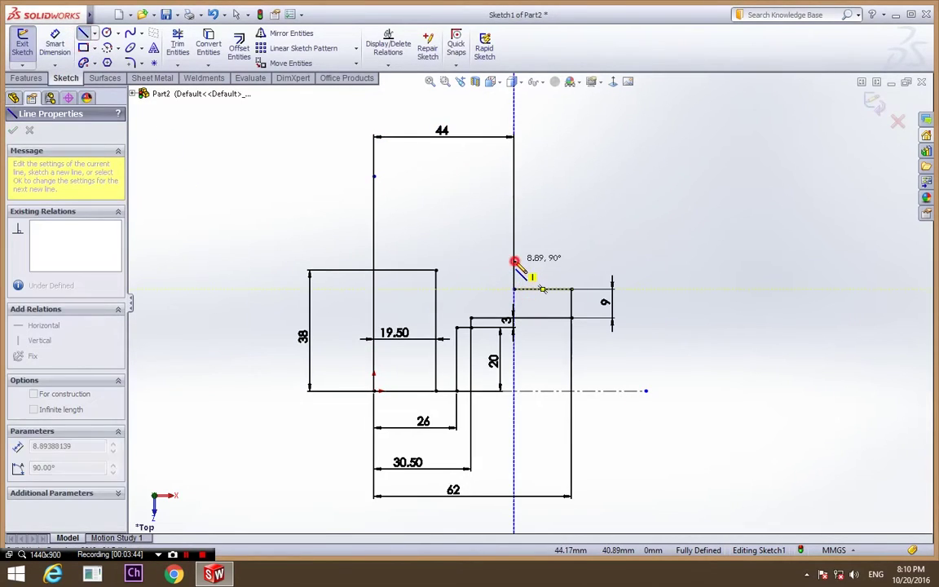
pyautogui.click(514, 262)
pyautogui.press('Escape')
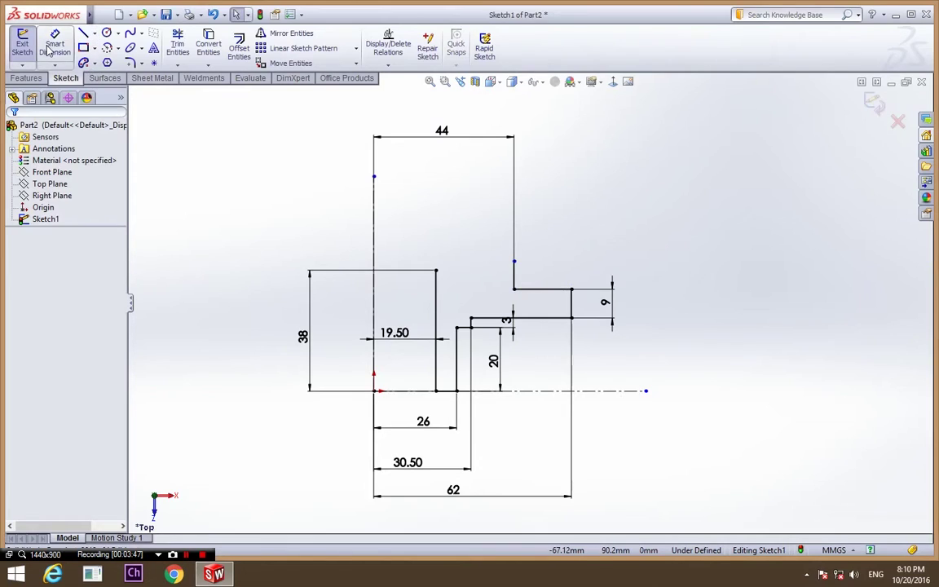
pyautogui.click(57, 47)
pyautogui.click(515, 275)
pyautogui.click(542, 270)
pyautogui.write('2')
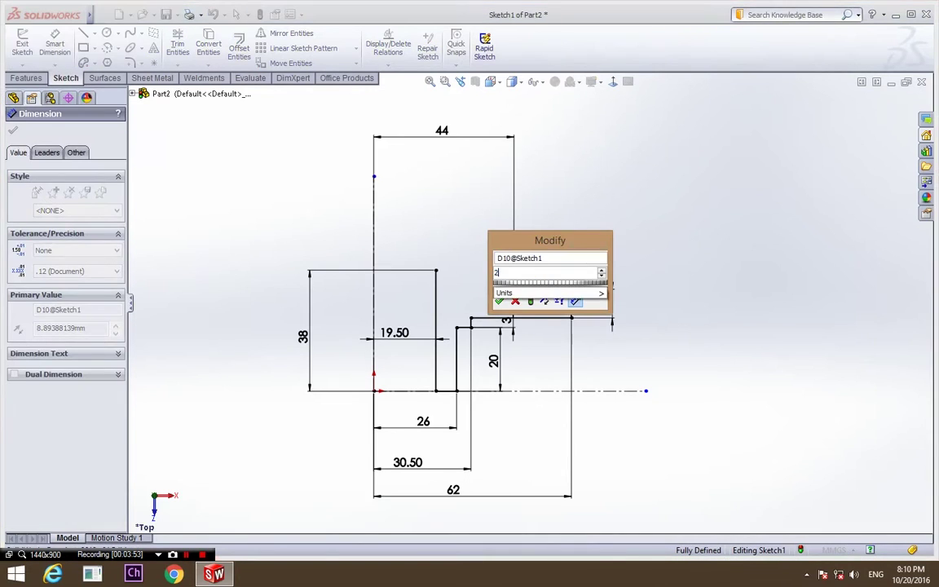
pyautogui.press('Return')
pyautogui.click(687, 274)
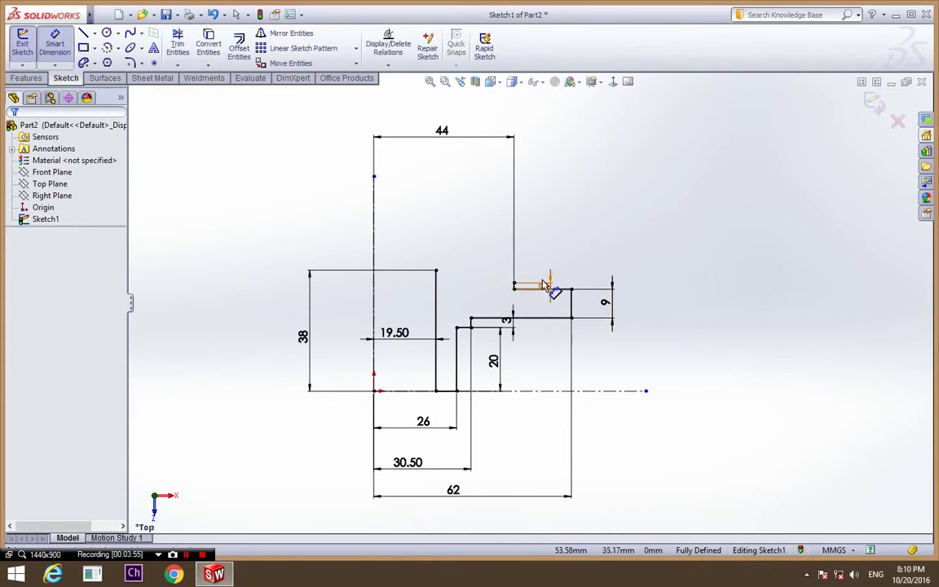
pyautogui.scroll(-5, 545, 286)
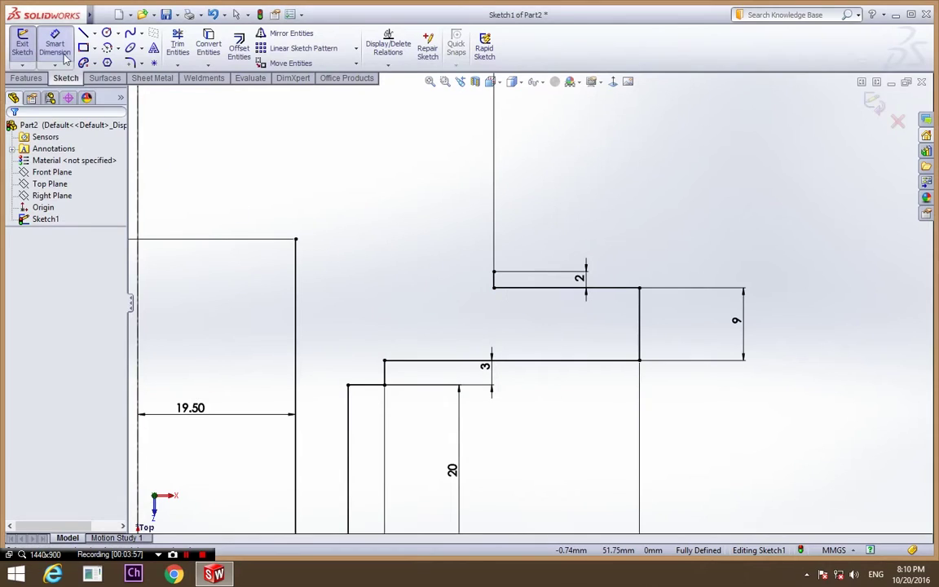
pyautogui.click(84, 33)
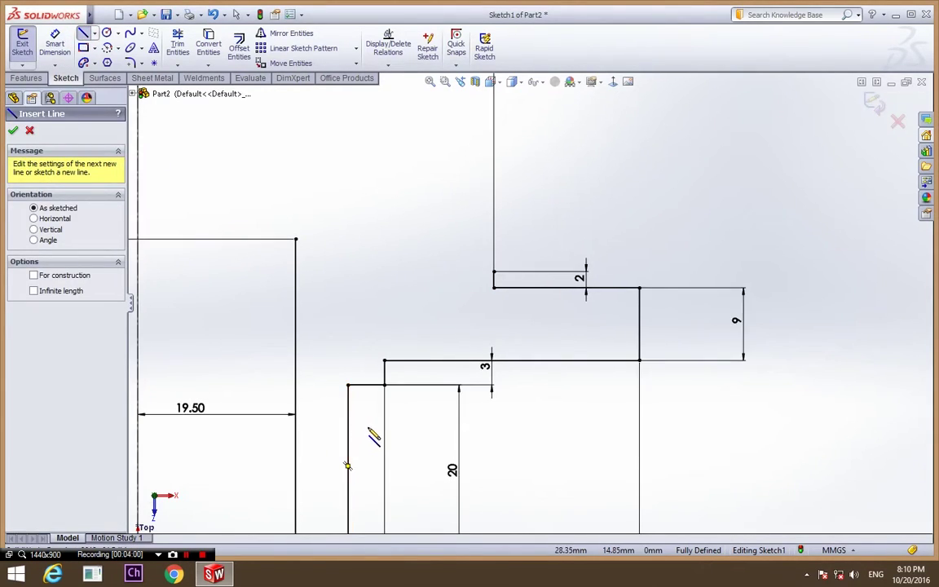
# - Draw a horizontal line left from the 2 mm rise, its end dimensioned 25 mm from the origin
pyautogui.click(494, 273)
pyautogui.click(414, 271)
pyautogui.press('Escape')
pyautogui.scroll(-1, 424, 287)
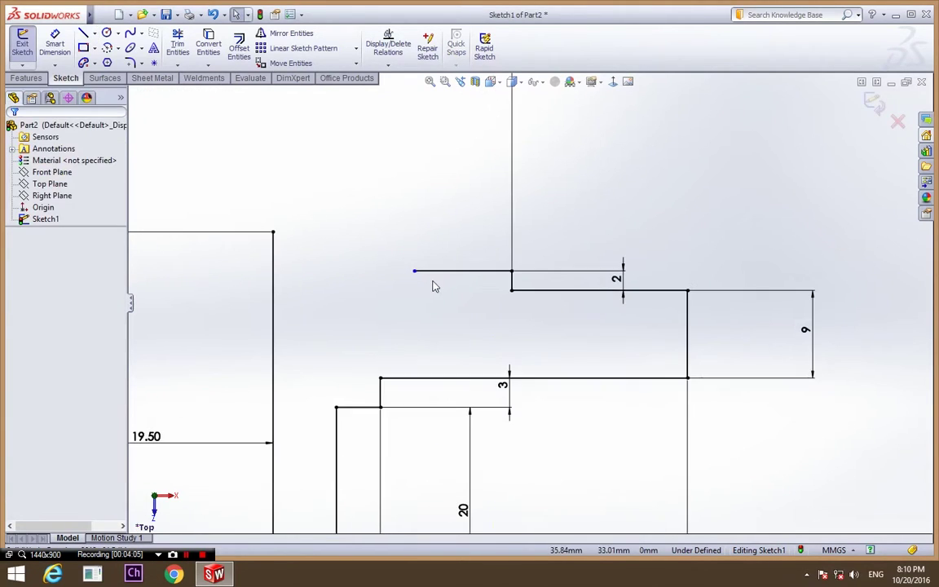
pyautogui.scroll(2, 436, 310)
pyautogui.click(54, 45)
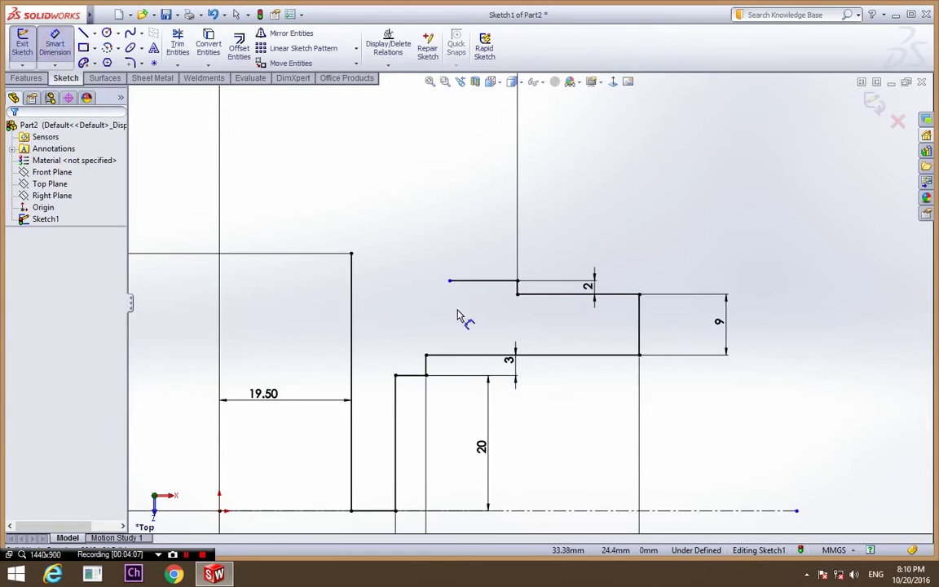
pyautogui.click(450, 284)
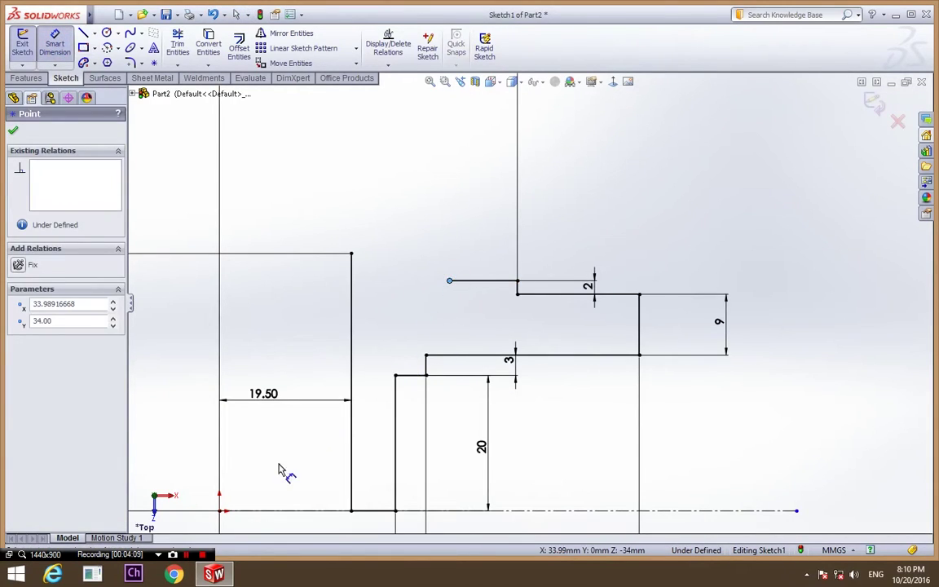
pyautogui.click(220, 511)
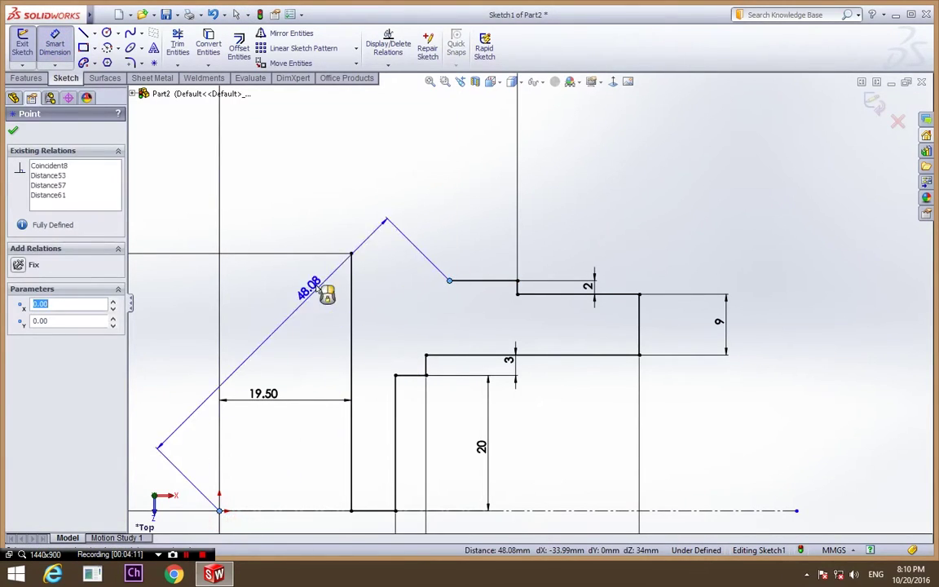
pyautogui.click(352, 222)
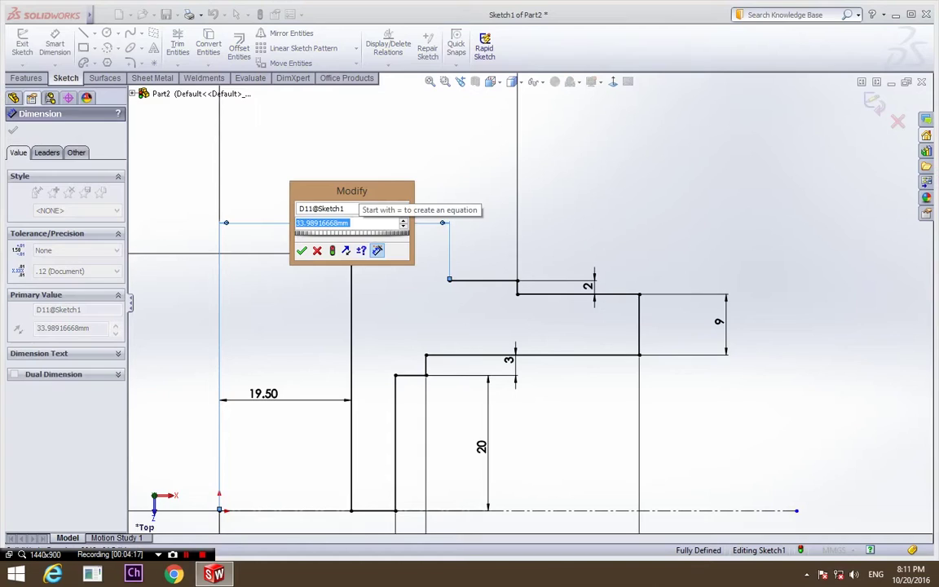
pyautogui.write('25')
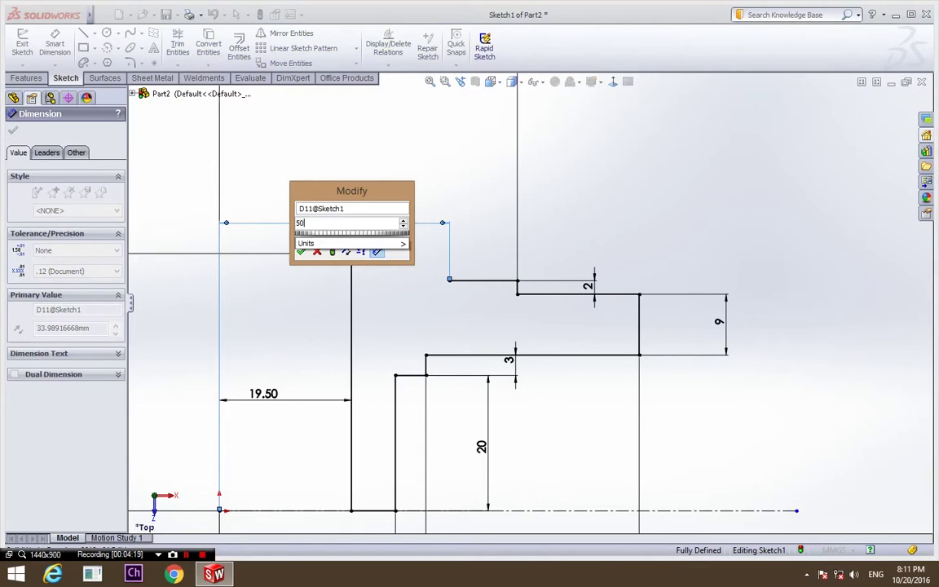
pyautogui.press('Return')
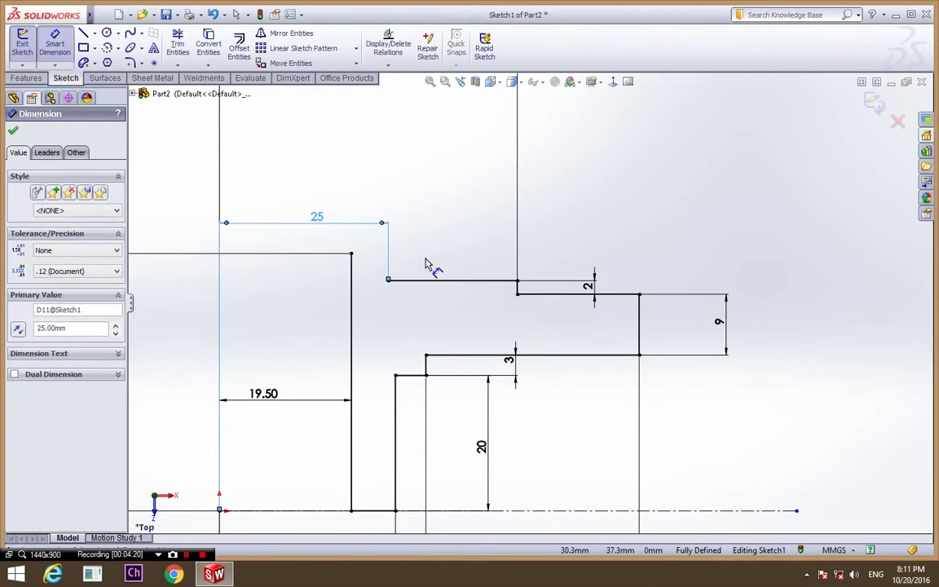
pyautogui.click(424, 265)
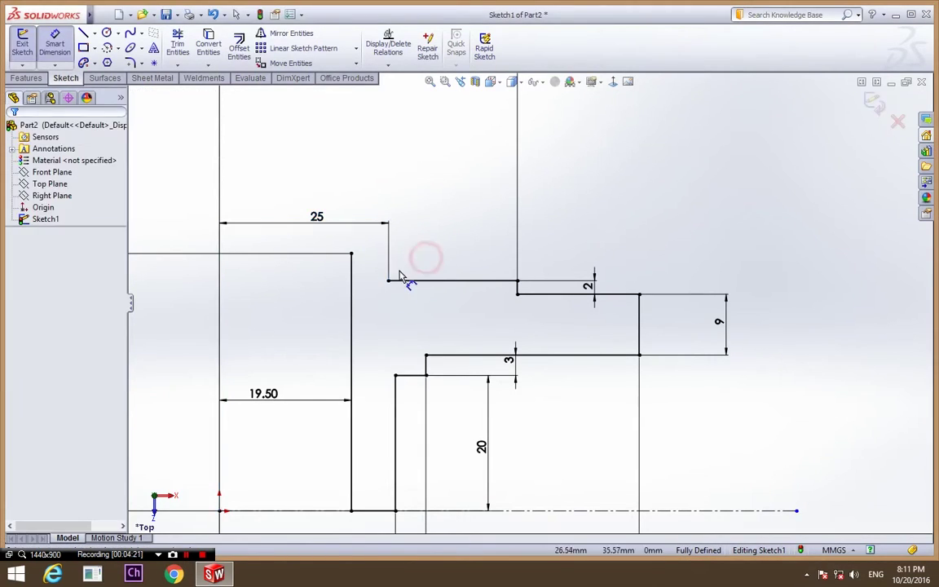
# - Draw a short vertical line from the upper step's inner corner up to the 38 mm level
pyautogui.click(90, 35)
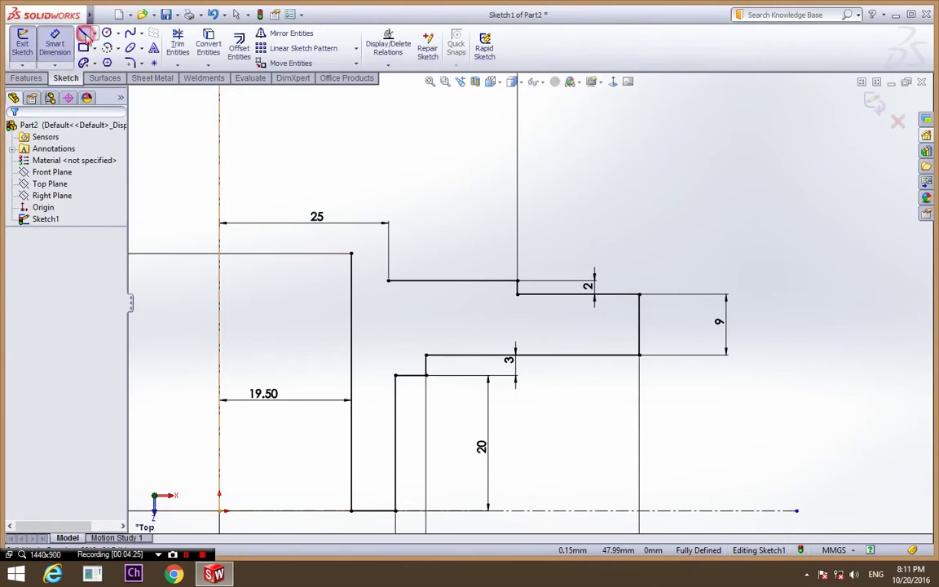
pyautogui.click(389, 281)
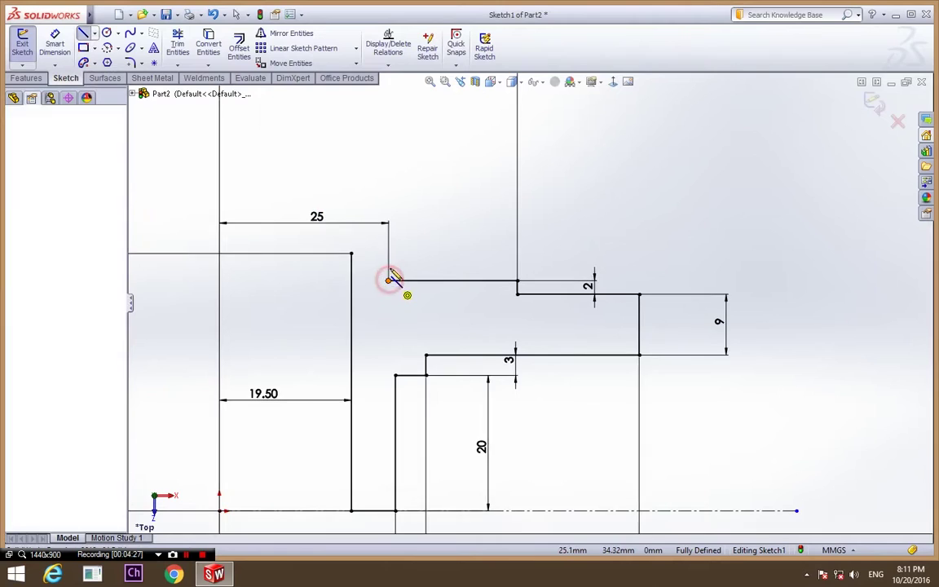
pyautogui.click(389, 254)
pyautogui.press('Escape')
pyautogui.scroll(3, 461, 292)
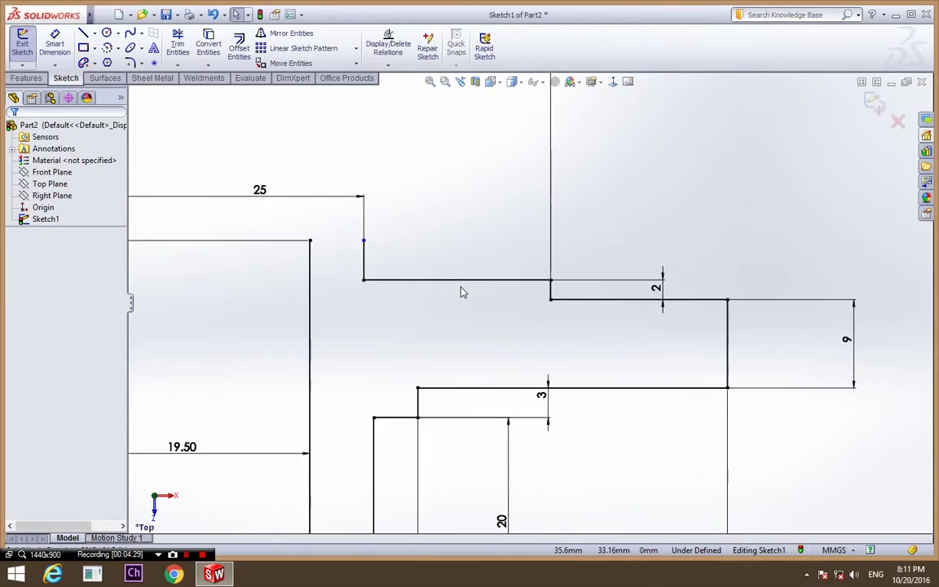
# - Try dimensioning the new line's top end to the origin, then dismiss the invalid-dimension warning
pyautogui.click(53, 51)
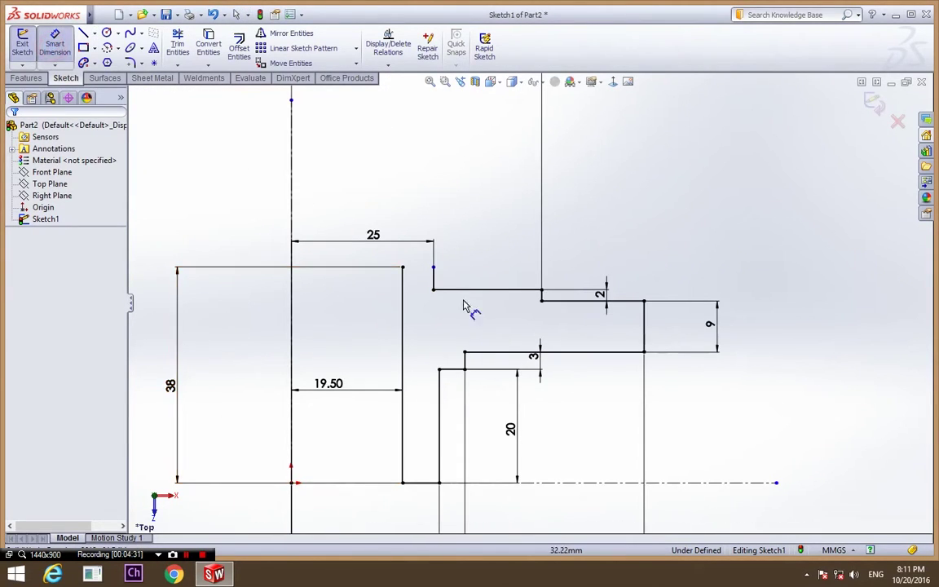
pyautogui.click(433, 266)
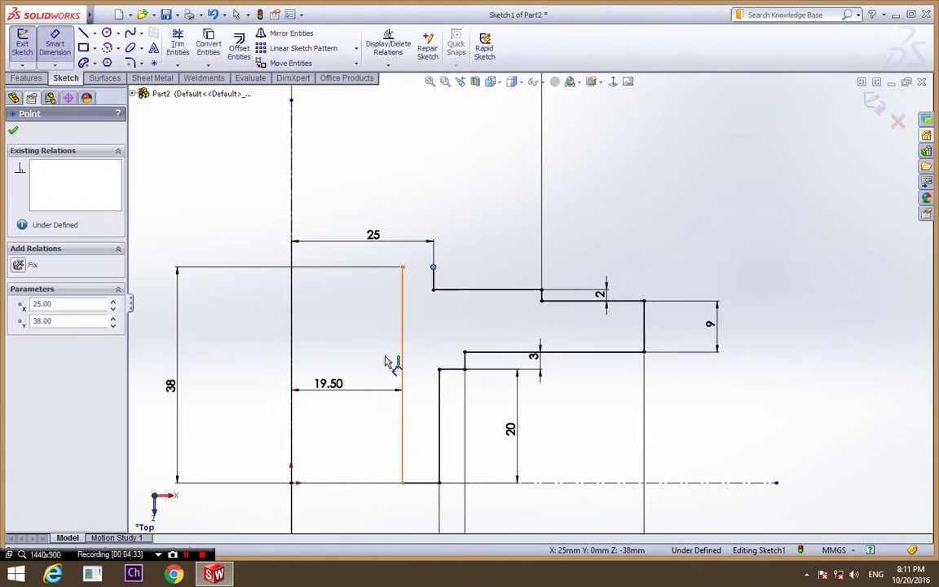
pyautogui.click(292, 484)
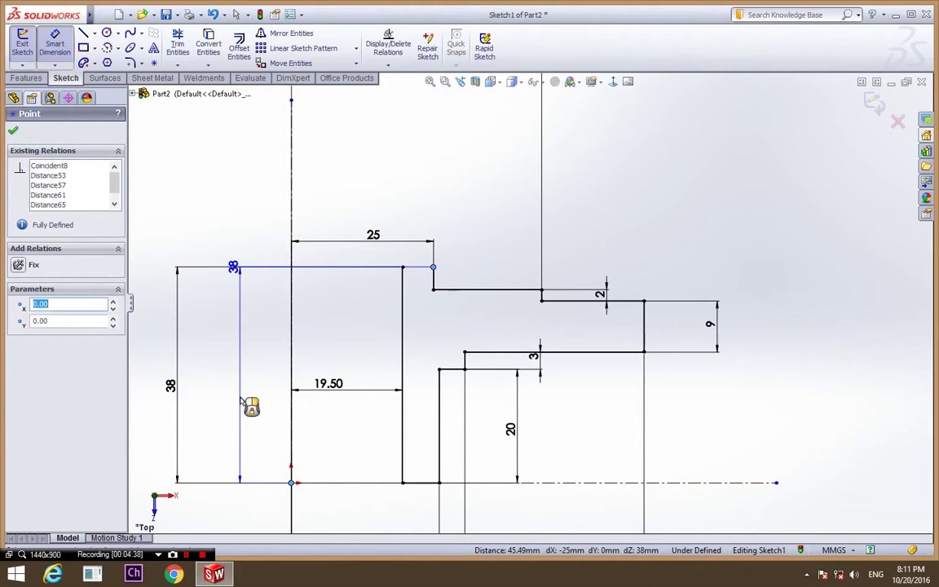
pyautogui.press('Escape')
pyautogui.click(470, 273)
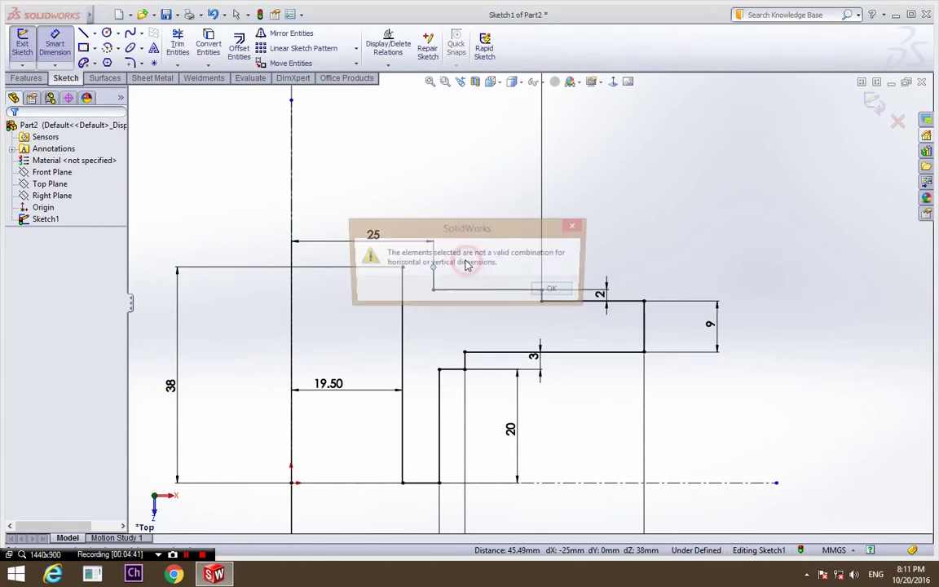
pyautogui.click(556, 291)
# - Add a Horizontal relation between the short line's top end and the left block's top corner
pyautogui.press('Escape')
pyautogui.click(433, 269)
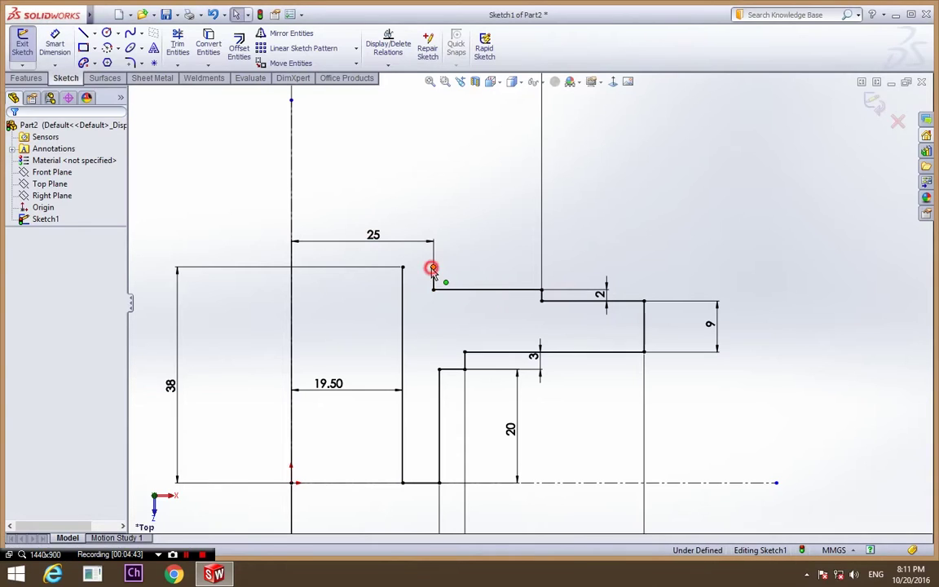
pyautogui.keyDown('ctrl'); pyautogui.click(402, 267); pyautogui.keyUp('ctrl')
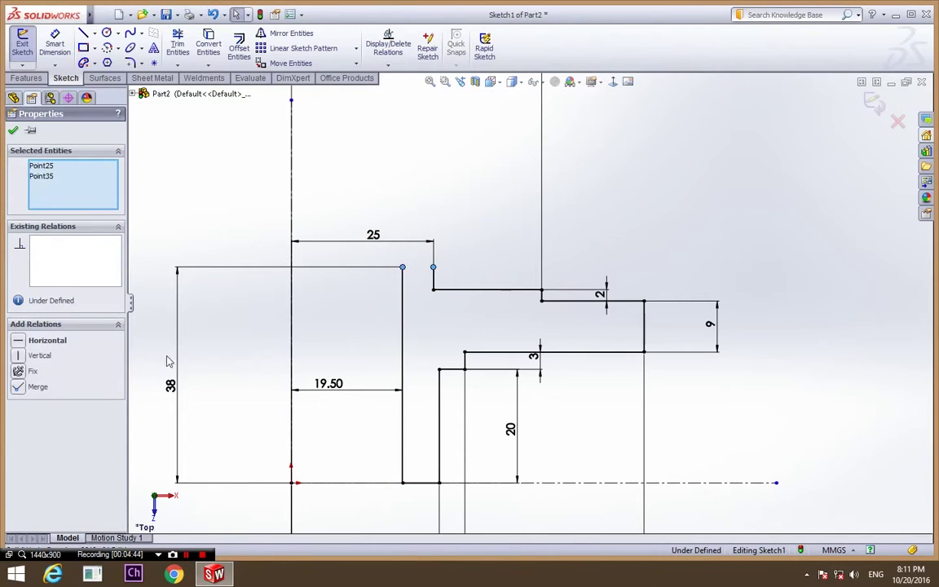
pyautogui.click(23, 342)
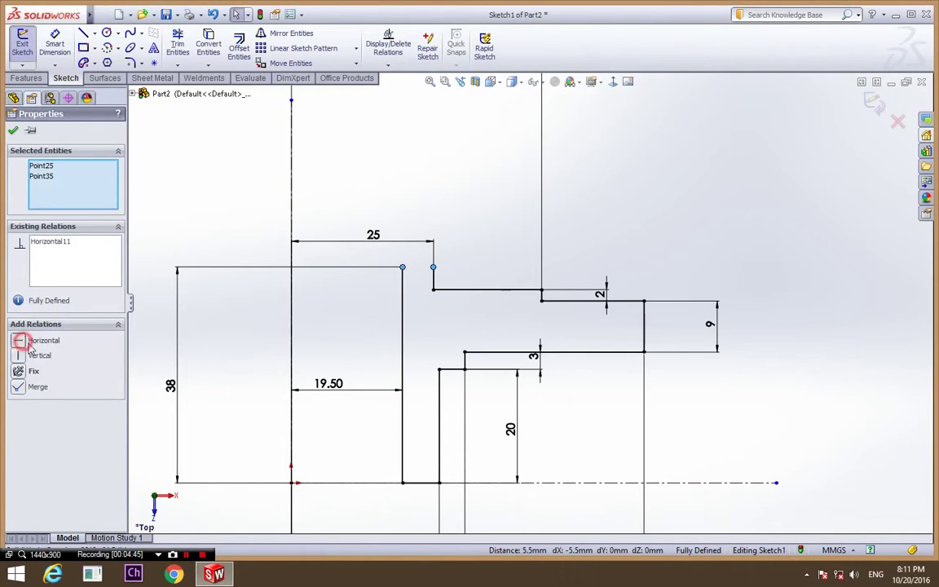
pyautogui.click(218, 356)
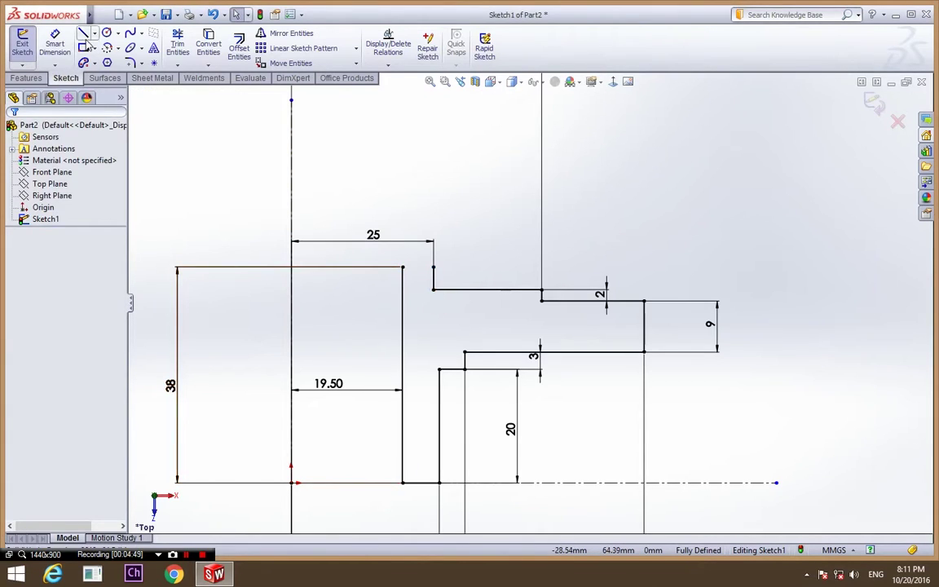
# - Join the two points with a 5.50 mm horizontal line, fully defining Sketch1
pyautogui.click(83, 34)
pyautogui.click(403, 268)
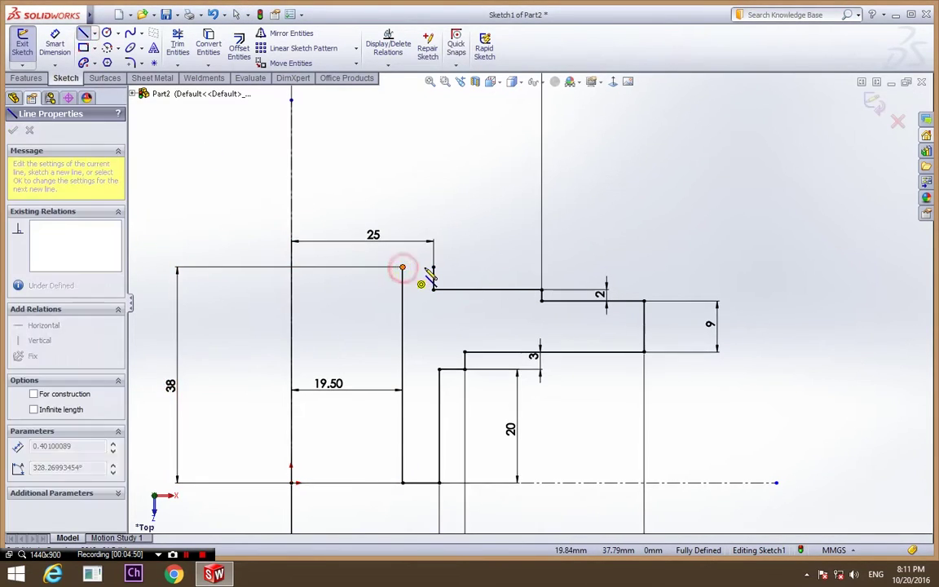
pyautogui.click(434, 267)
pyautogui.press('Escape')
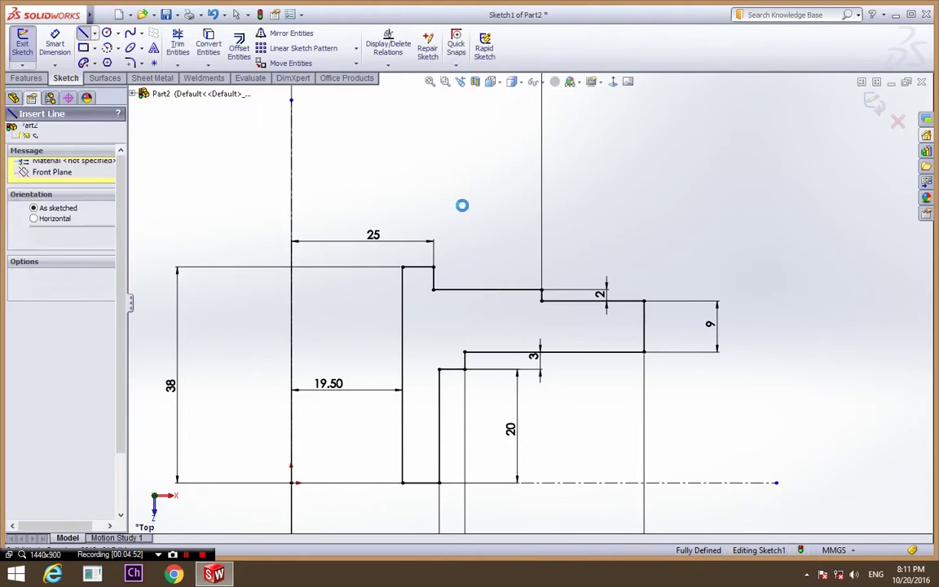
pyautogui.press('Escape')
pyautogui.scroll(-2, 484, 275)
pyautogui.scroll(4, 486, 277)
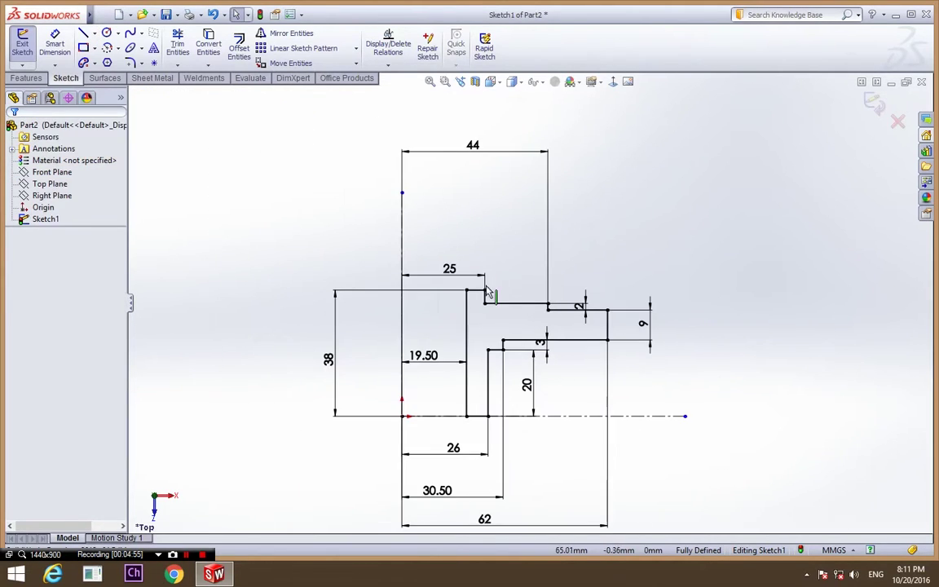
# - Close Sketch1 and revolve it 360° about the vertical centreline into Revolve1
pyautogui.hotkey('ctrl', 'b')
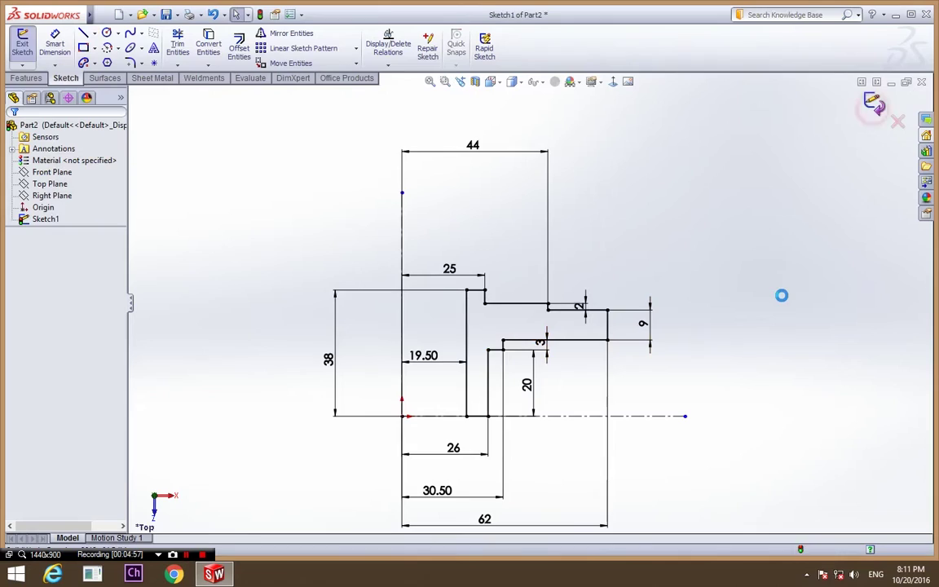
pyautogui.moveTo(755, 327)
pyautogui.mouseDown(button='middle')
pyautogui.moveTo(708, 338)
pyautogui.moveTo(756, 319)
pyautogui.mouseUp(button='middle')
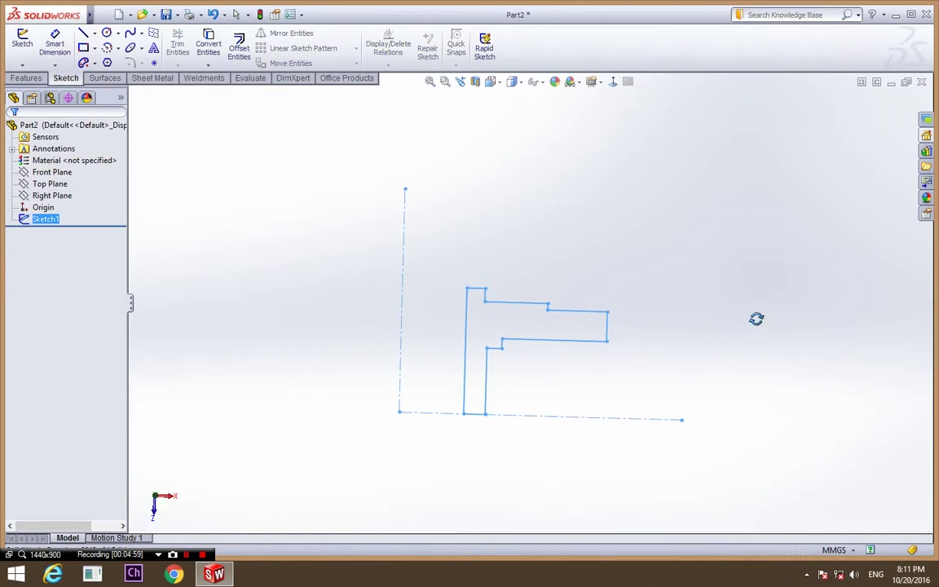
pyautogui.moveTo(538, 391)
pyautogui.mouseDown(button='middle')
pyautogui.moveTo(540, 341)
pyautogui.moveTo(506, 275)
pyautogui.moveTo(492, 319)
pyautogui.mouseUp(button='middle')
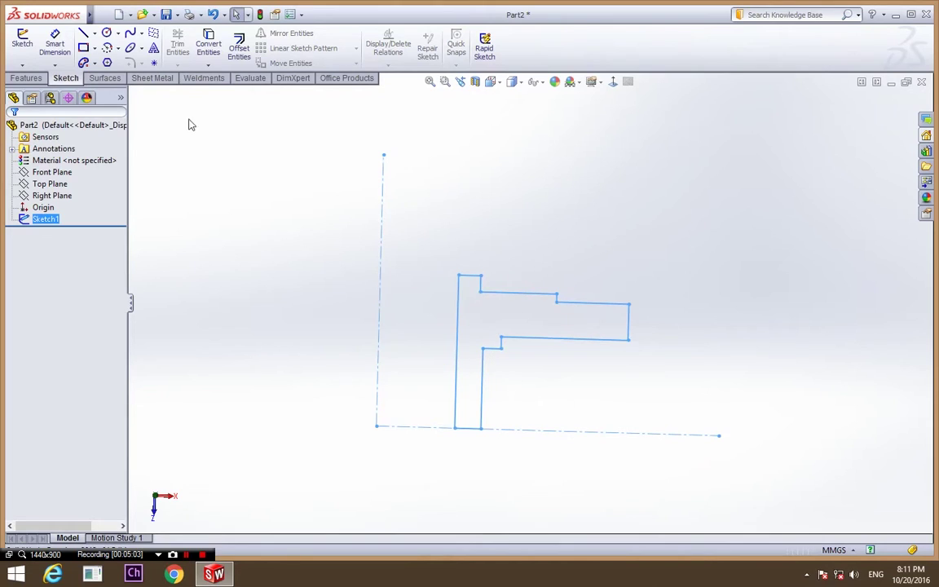
pyautogui.click(26, 78)
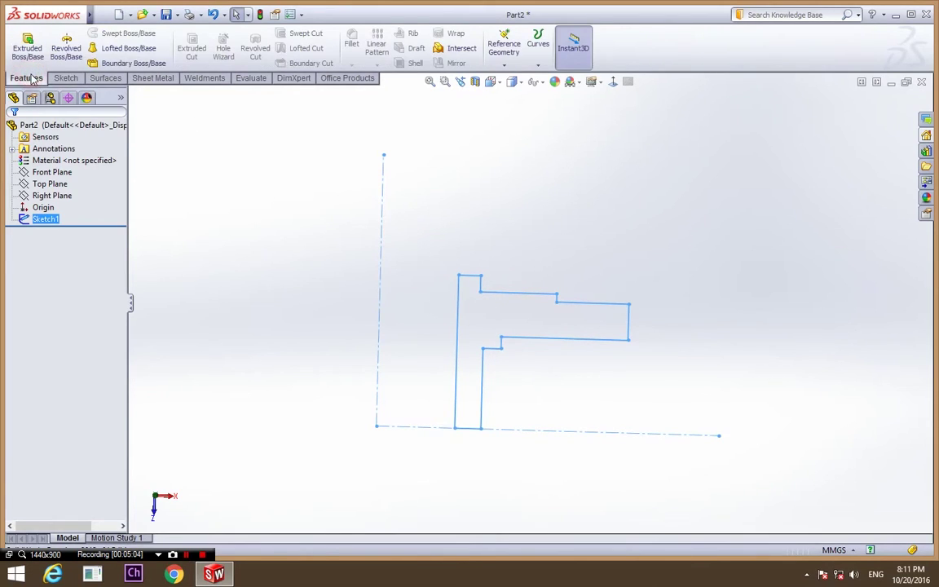
pyautogui.click(70, 54)
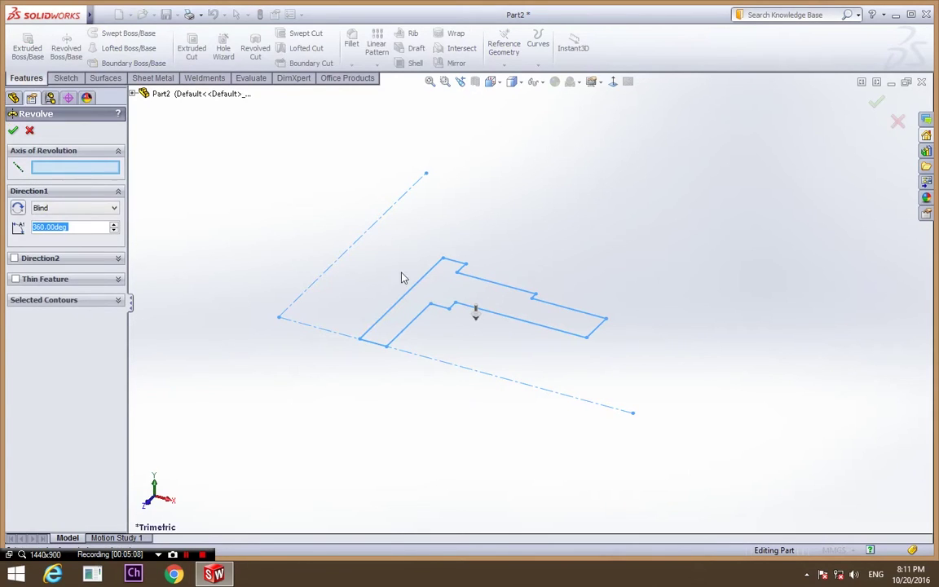
pyautogui.click(341, 261)
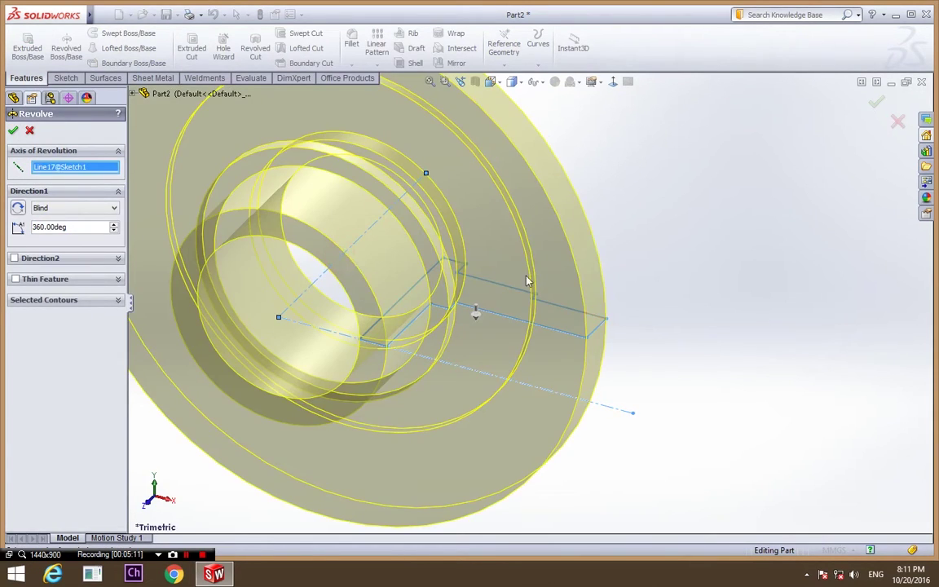
pyautogui.moveTo(526, 281); pyautogui.dragTo(529, 377, button='middle')
pyautogui.click(874, 103)
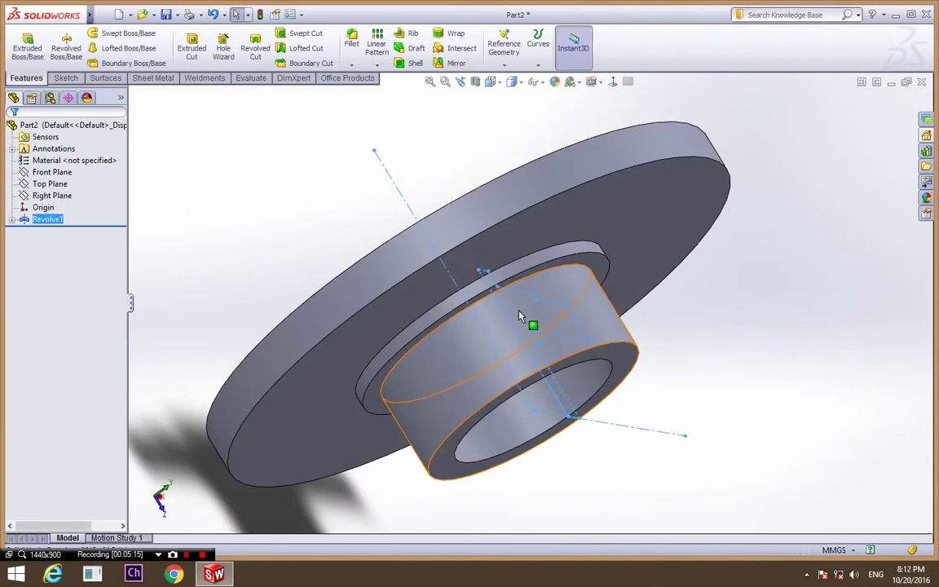
pyautogui.scroll(5, 726, 315)
pyautogui.moveTo(727, 311); pyautogui.dragTo(602, 252, button='middle')
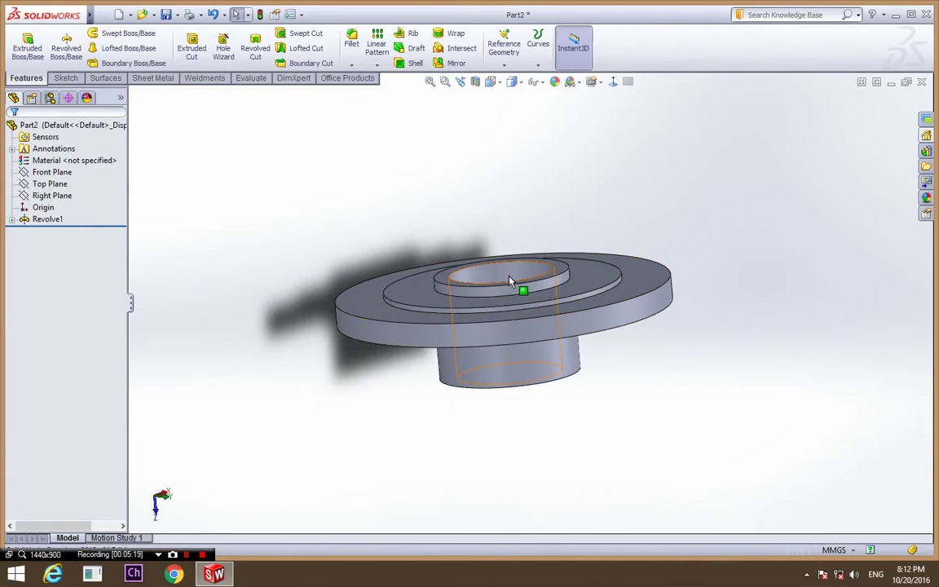
pyautogui.moveTo(655, 316)
pyautogui.mouseDown(button='middle')
pyautogui.moveTo(560, 320)
pyautogui.moveTo(623, 253)
pyautogui.moveTo(507, 273)
pyautogui.moveTo(569, 318)
pyautogui.moveTo(541, 316)
pyautogui.moveTo(562, 272)
pyautogui.moveTo(608, 274)
pyautogui.moveTo(669, 303)
pyautogui.moveTo(668, 314)
pyautogui.moveTo(541, 315)
pyautogui.moveTo(551, 373)
pyautogui.mouseUp(button='middle')
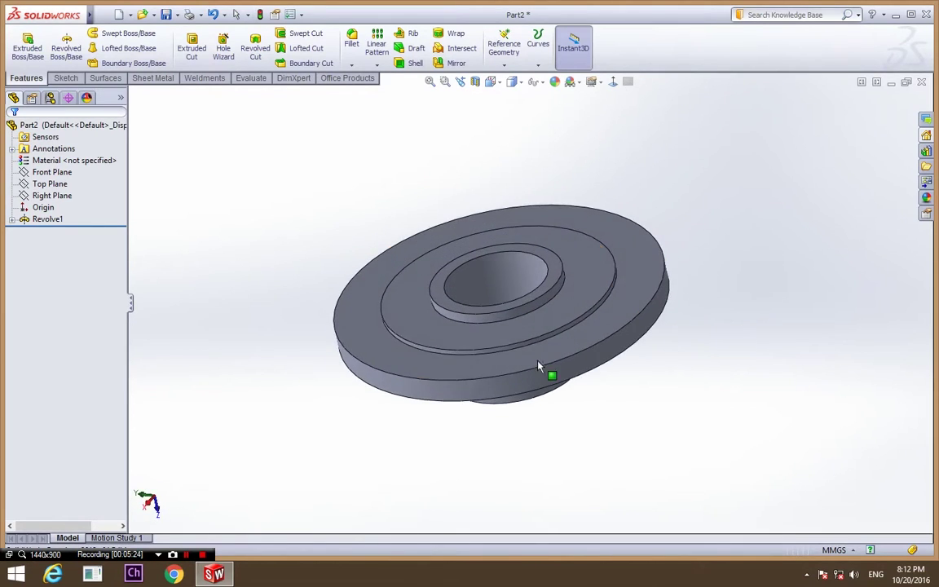
# - Start a sketch on the Top Plane and orbit to view the model's underside
pyautogui.click(51, 184)
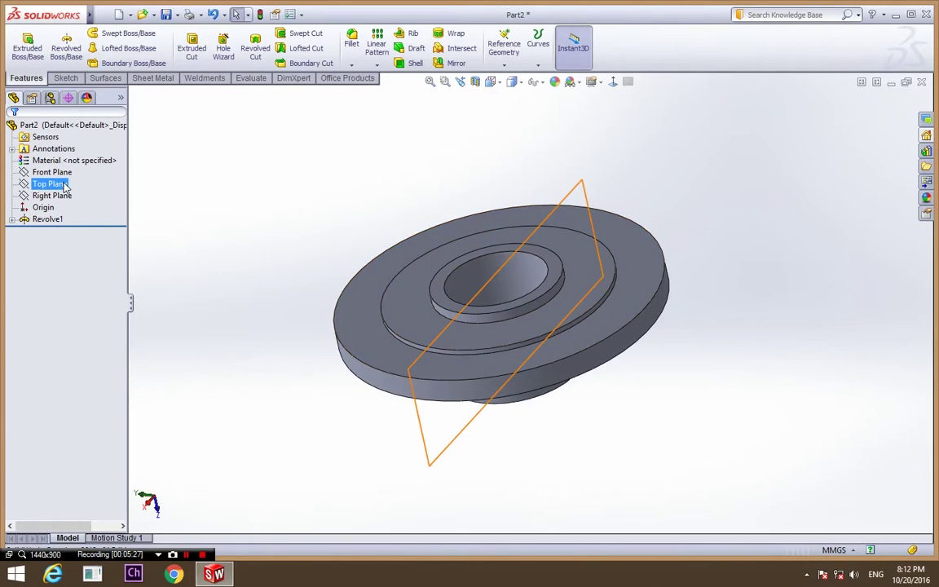
pyautogui.click(51, 184)
pyautogui.click(73, 164)
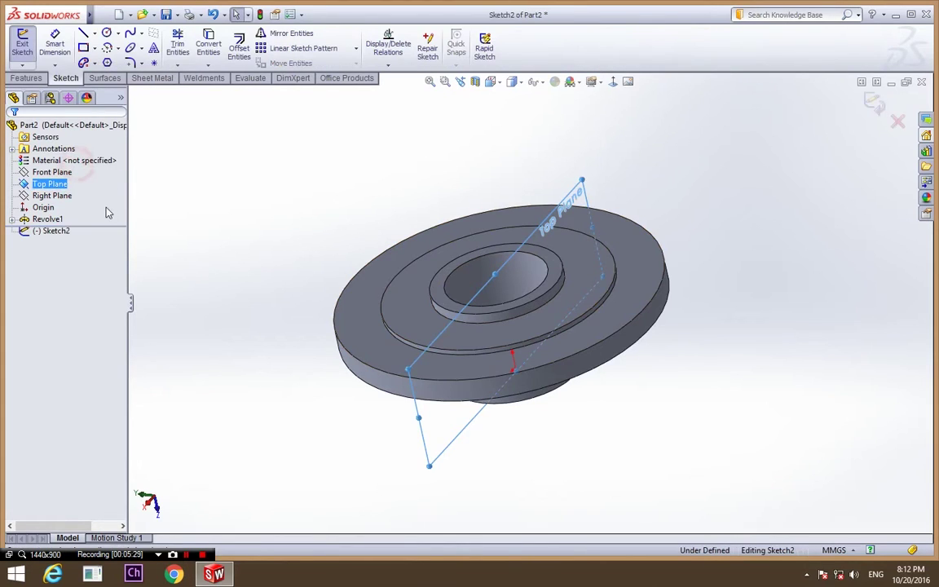
pyautogui.moveTo(632, 360)
pyautogui.mouseDown(button='middle')
pyautogui.moveTo(508, 359)
pyautogui.moveTo(610, 396)
pyautogui.moveTo(700, 388)
pyautogui.mouseUp(button='middle')
pyautogui.click(700, 388)
pyautogui.moveTo(630, 386); pyautogui.dragTo(526, 364, button='middle')
# - Select the Right Plane and turn the view Normal To it, then orbit back
pyautogui.click(41, 197)
pyautogui.rightClick(36, 200)
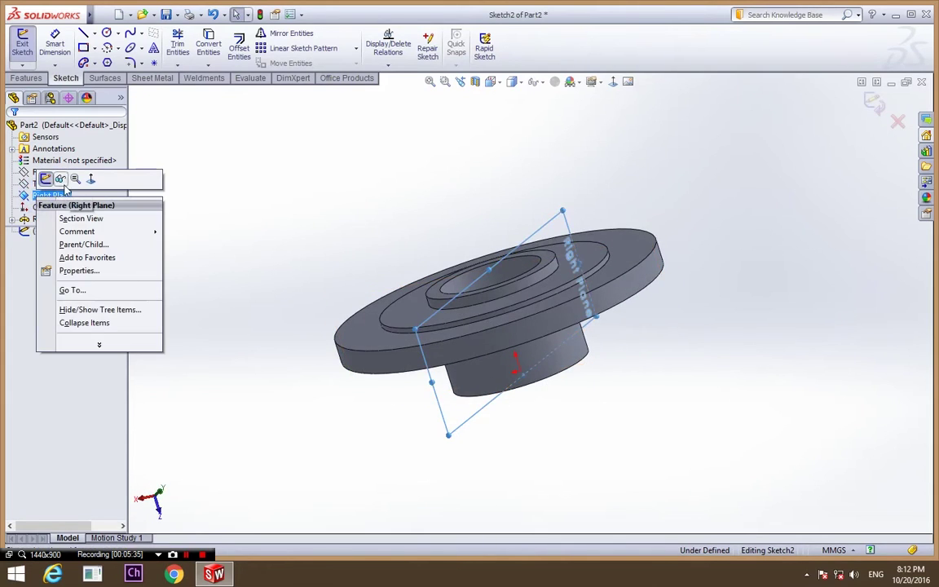
pyautogui.click(282, 199)
pyautogui.click(286, 199)
pyautogui.moveTo(625, 409); pyautogui.dragTo(547, 403, button='middle')
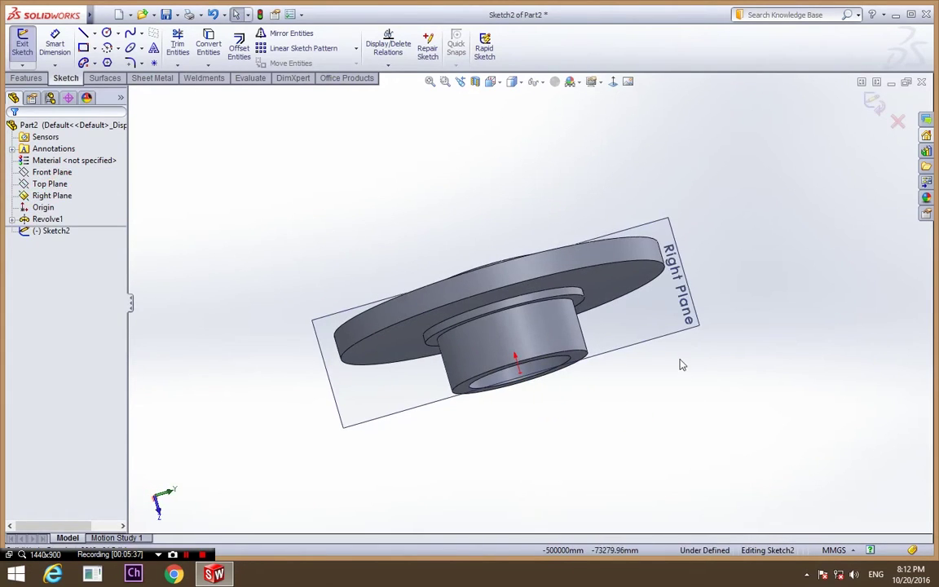
pyautogui.click(613, 80)
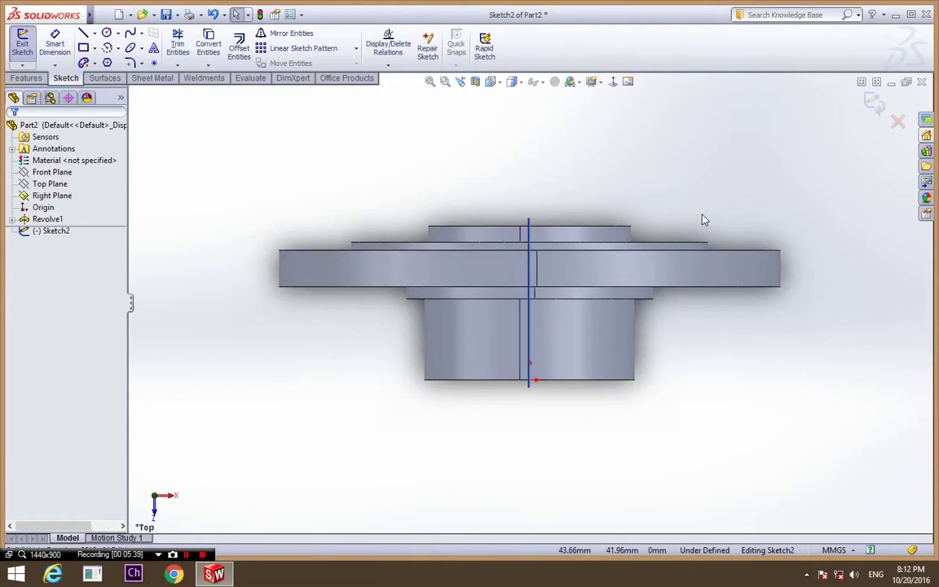
pyautogui.moveTo(575, 143); pyautogui.dragTo(582, 224, button='middle')
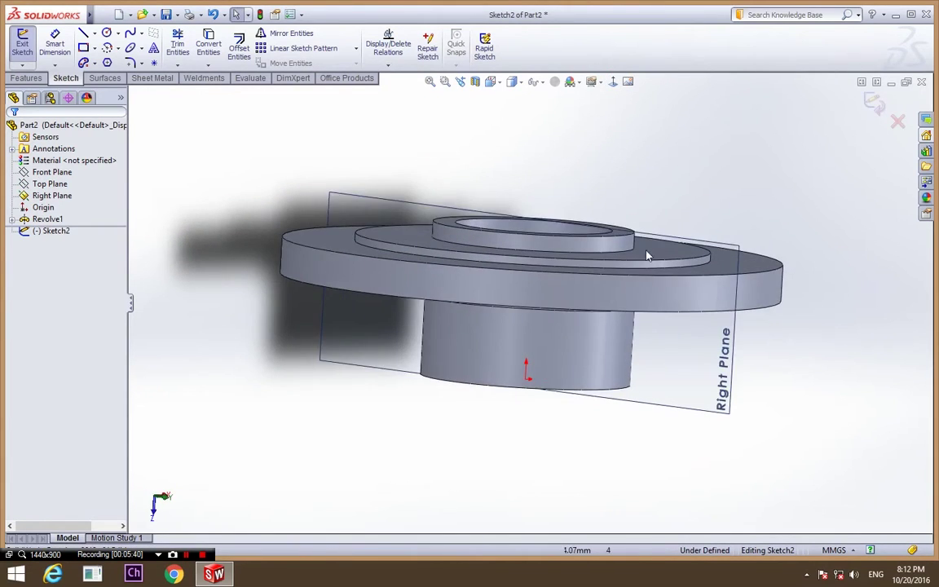
pyautogui.click(725, 352)
pyautogui.click(614, 84)
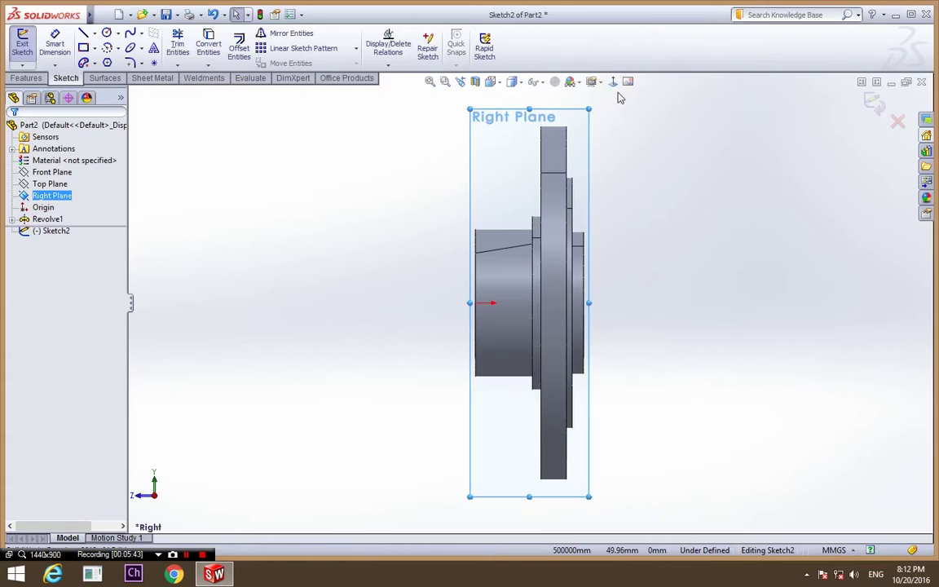
pyautogui.click(722, 343)
pyautogui.moveTo(723, 343); pyautogui.dragTo(645, 143, button='middle')
# - Discard the unfinished sketch and start Sketch3 on the Right Plane
pyautogui.hotkey('ctrl', 'z')
pyautogui.scroll(-3, 636, 252)
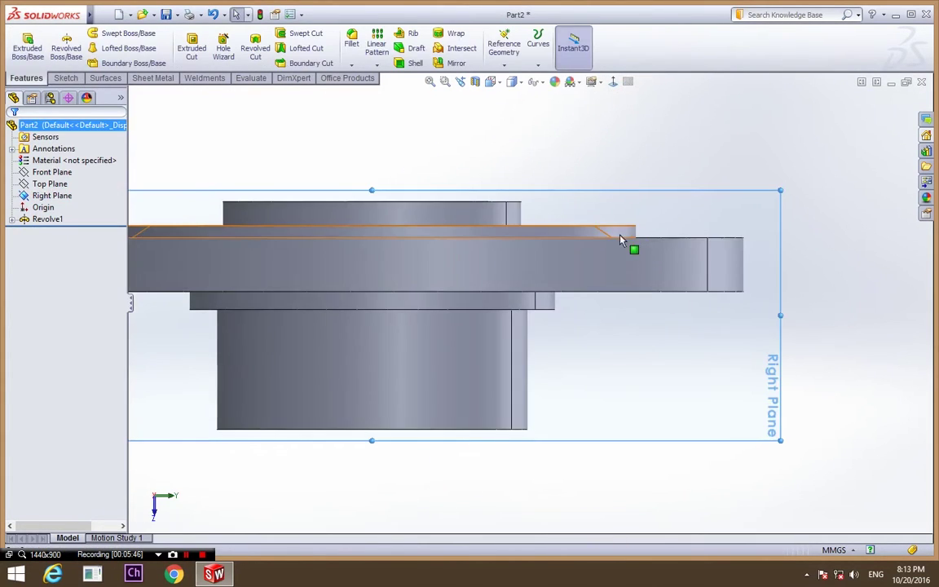
pyautogui.click(788, 286)
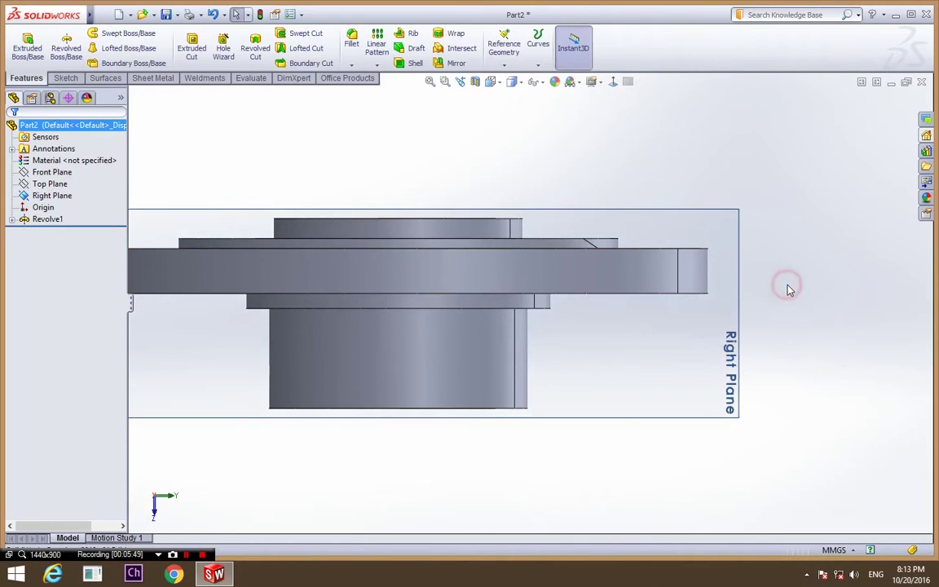
pyautogui.click(592, 394)
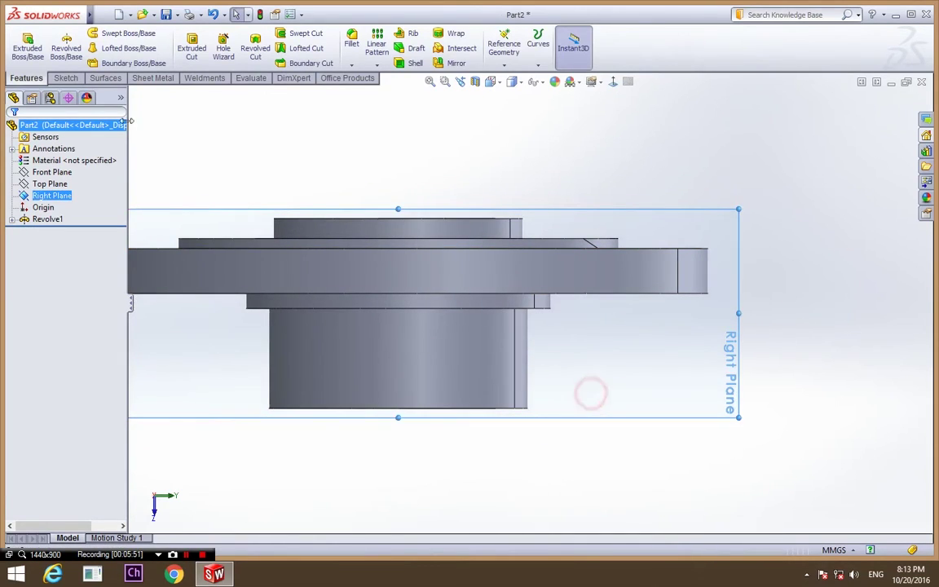
pyautogui.click(66, 78)
pyautogui.click(22, 42)
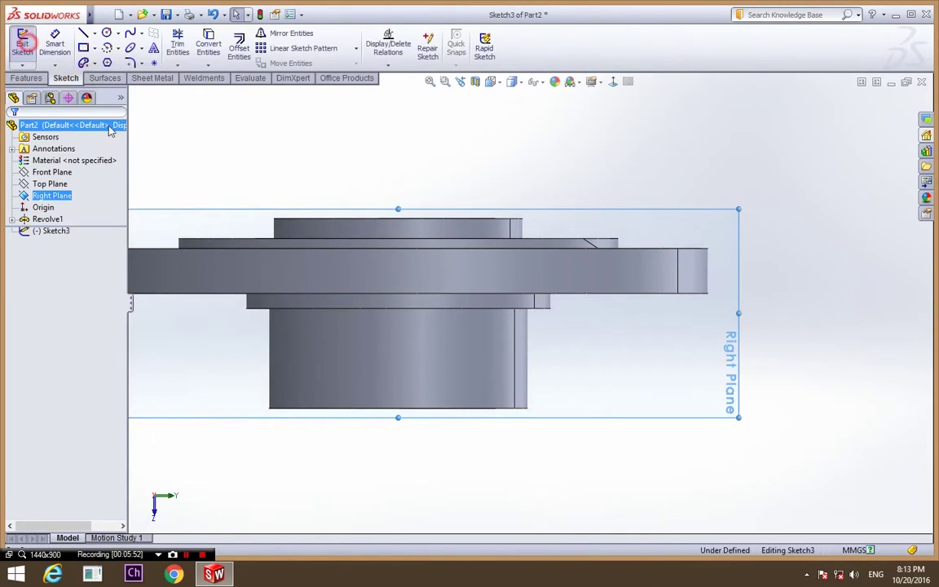
# - Draw a slanted line about 36.5 mm long across the flange's outer end and select the flange top edge
pyautogui.click(795, 322)
pyautogui.click(84, 37)
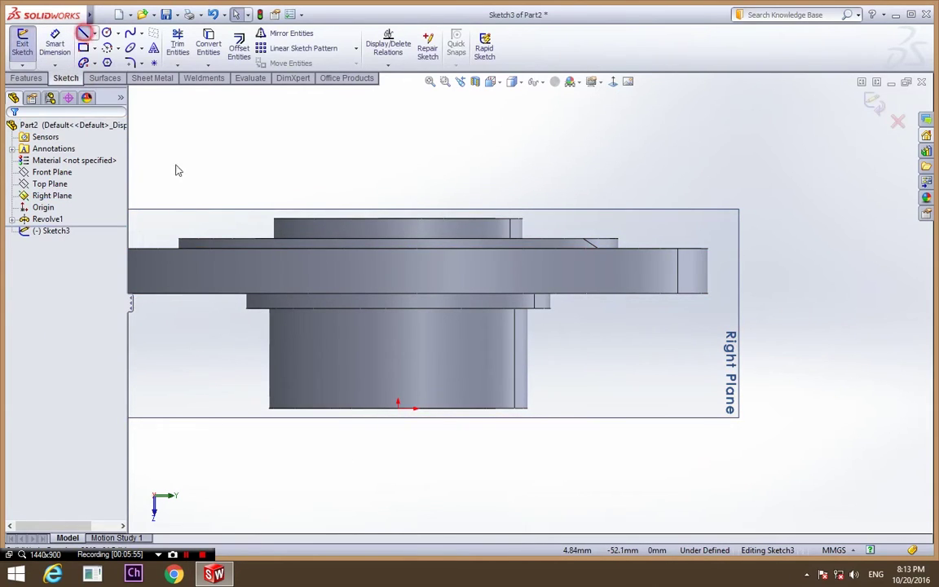
pyautogui.click(602, 304)
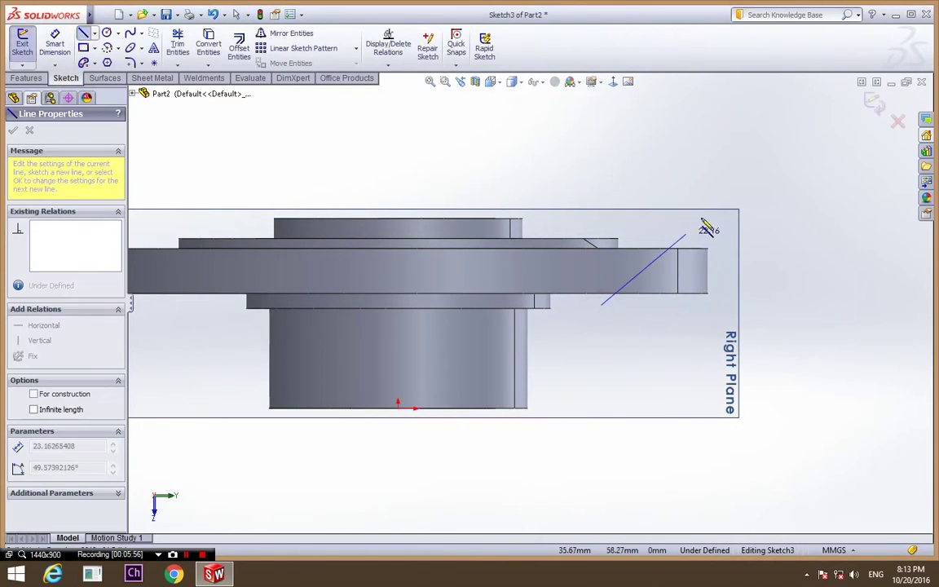
pyautogui.click(731, 175)
pyautogui.press('Escape')
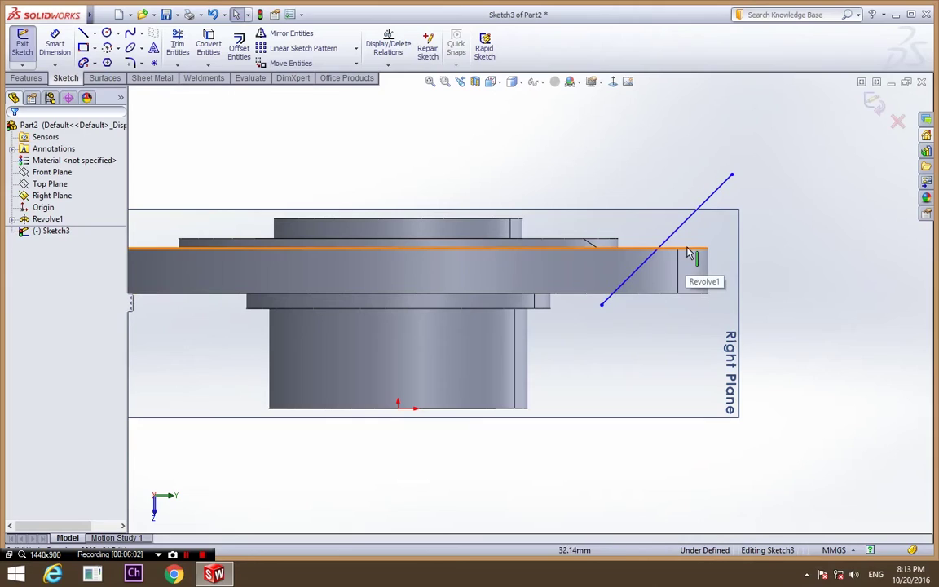
pyautogui.click(689, 253)
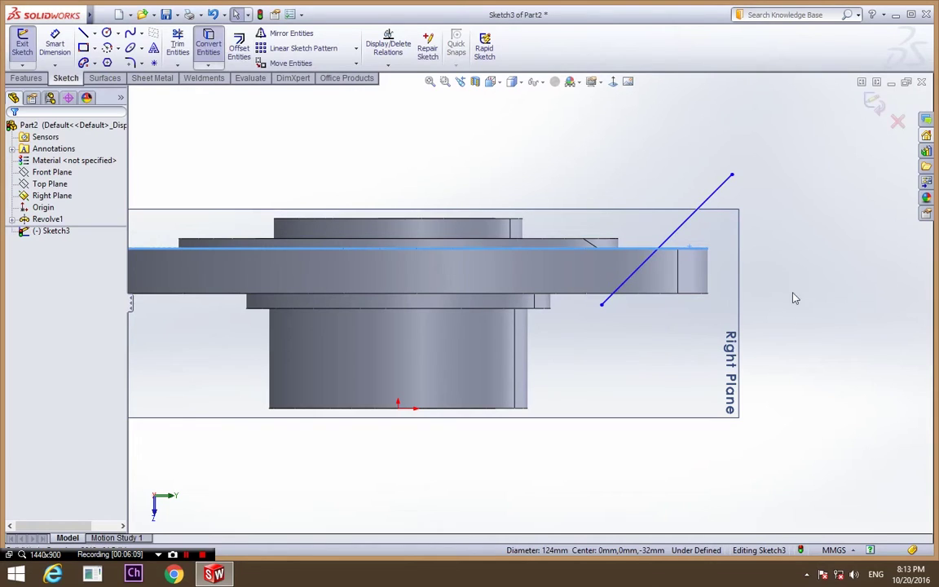
# - Trim the slanted line below the flange edge and set it and the edge segment to construction
pyautogui.click(176, 42)
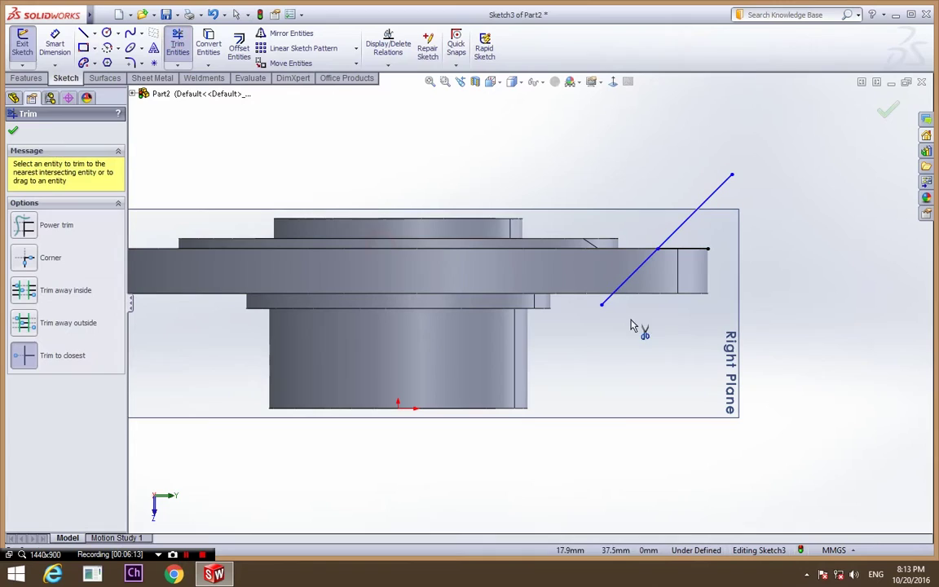
pyautogui.click(632, 281)
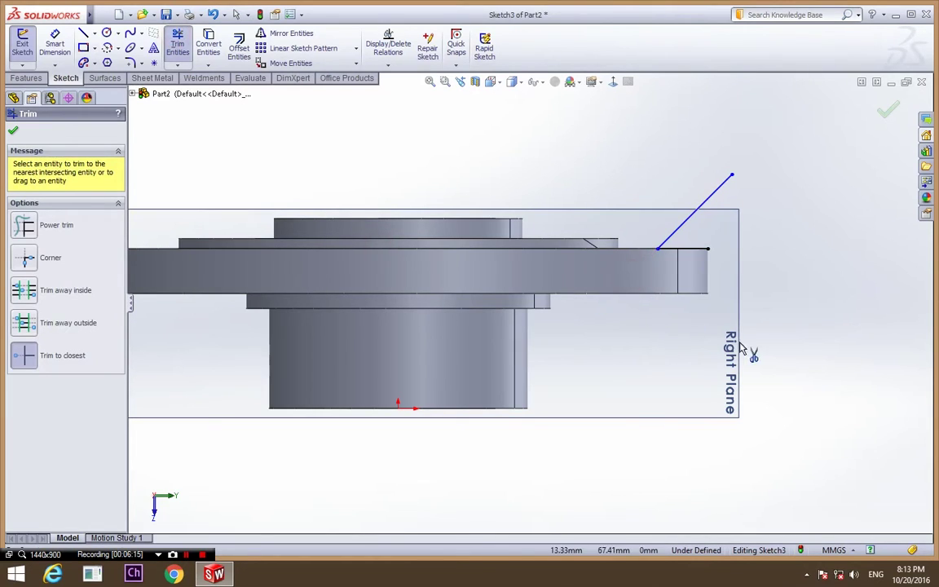
pyautogui.press('Escape')
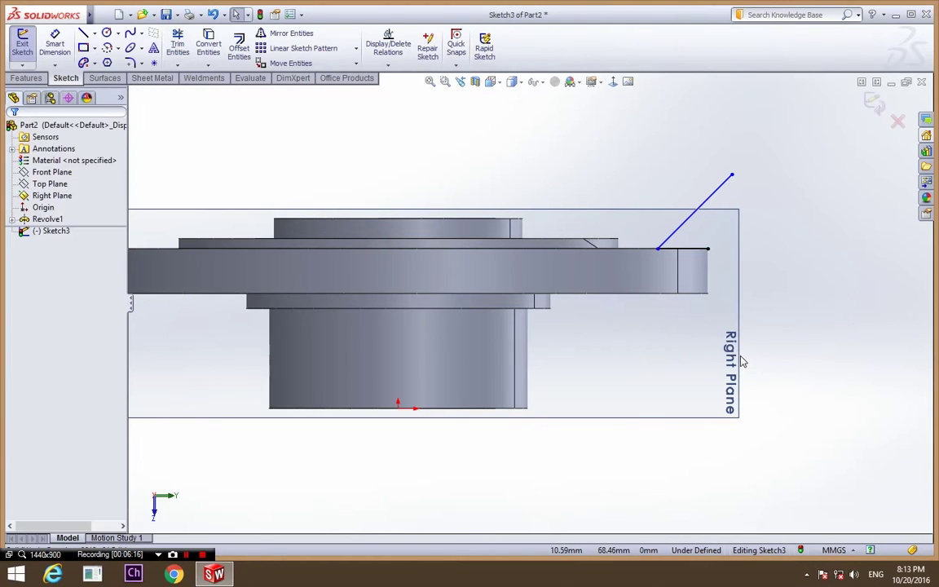
pyautogui.click(677, 230)
pyautogui.click(689, 248)
pyautogui.keyDown('ctrl'); pyautogui.click(682, 225); pyautogui.keyUp('ctrl')
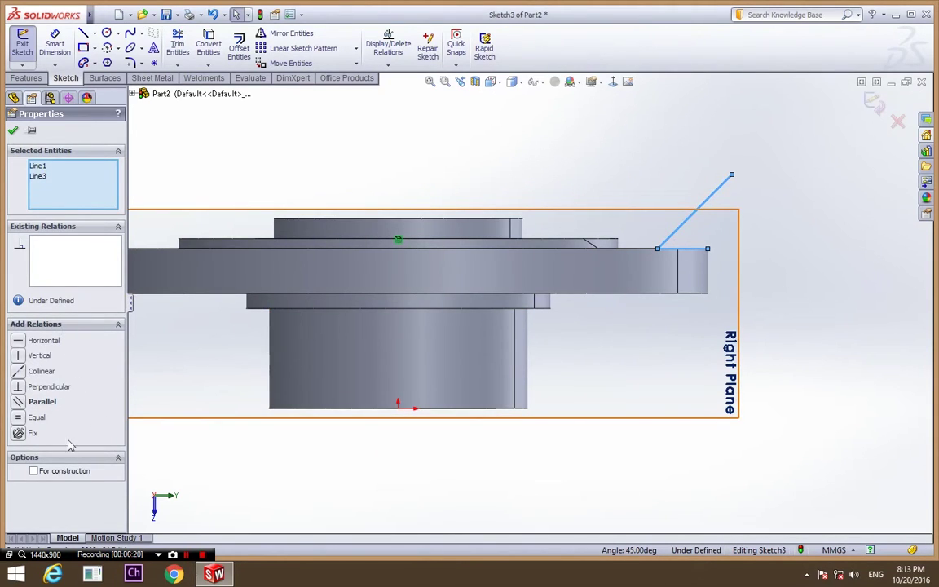
pyautogui.click(33, 471)
pyautogui.click(535, 480)
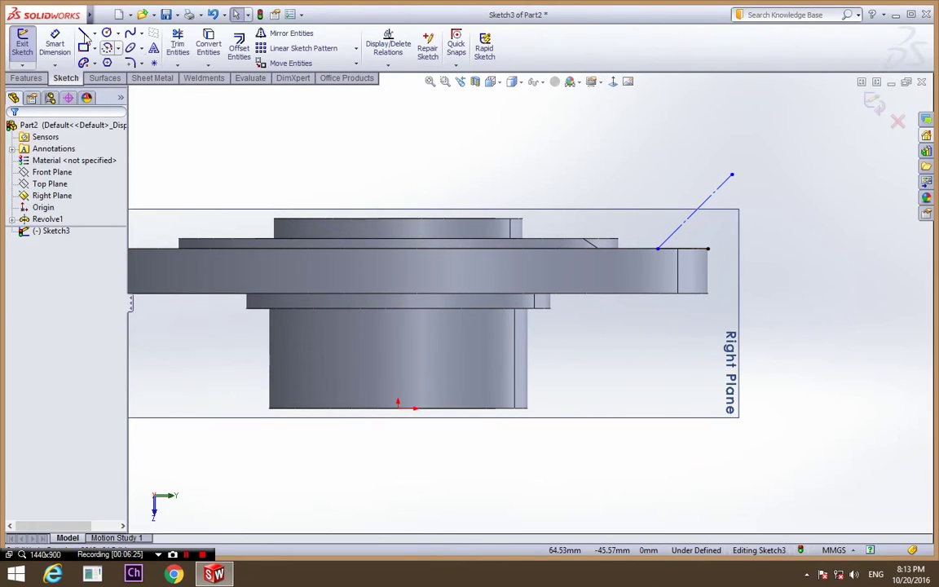
# - Dimension the angle between the flange edge segment and the slanted line as 45°
pyautogui.click(54, 41)
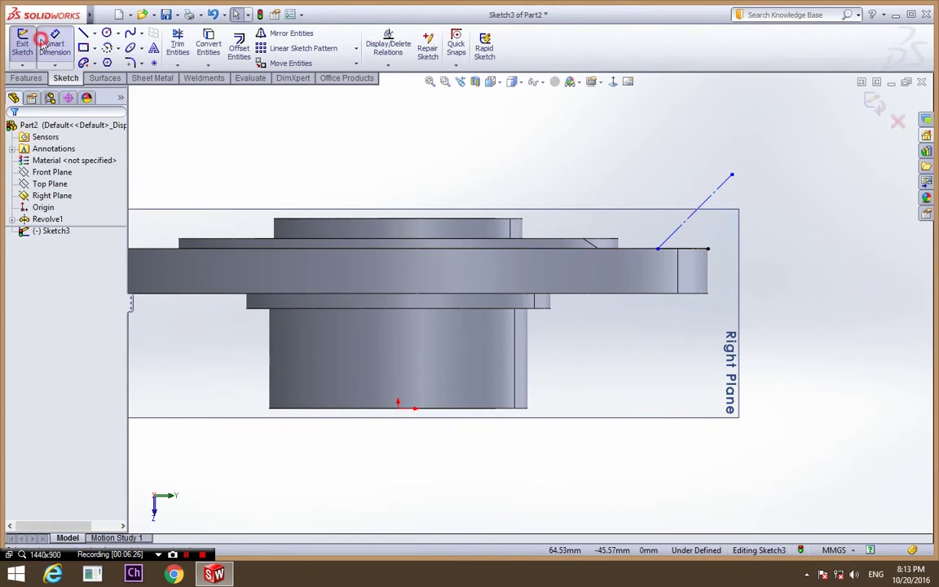
pyautogui.click(692, 256)
pyautogui.click(707, 232)
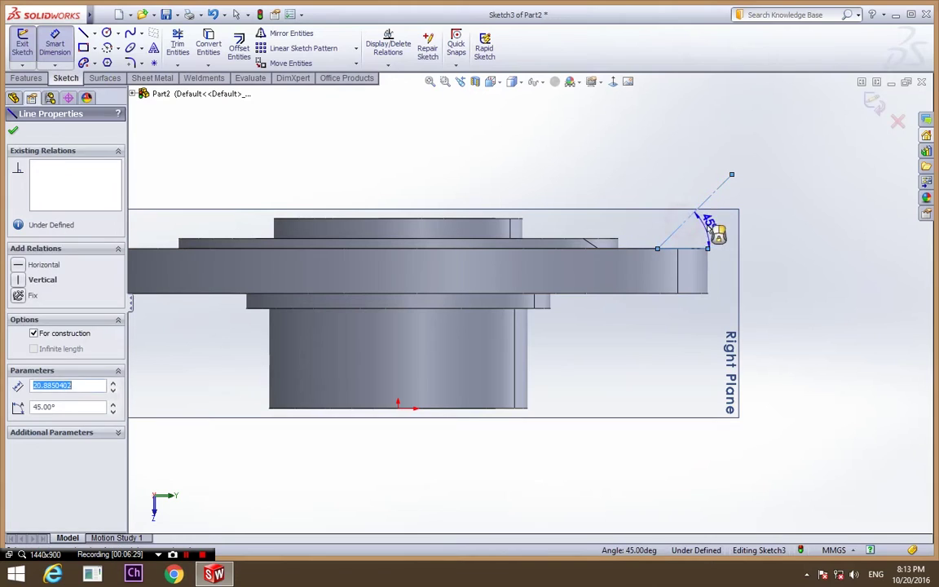
pyautogui.click(766, 213)
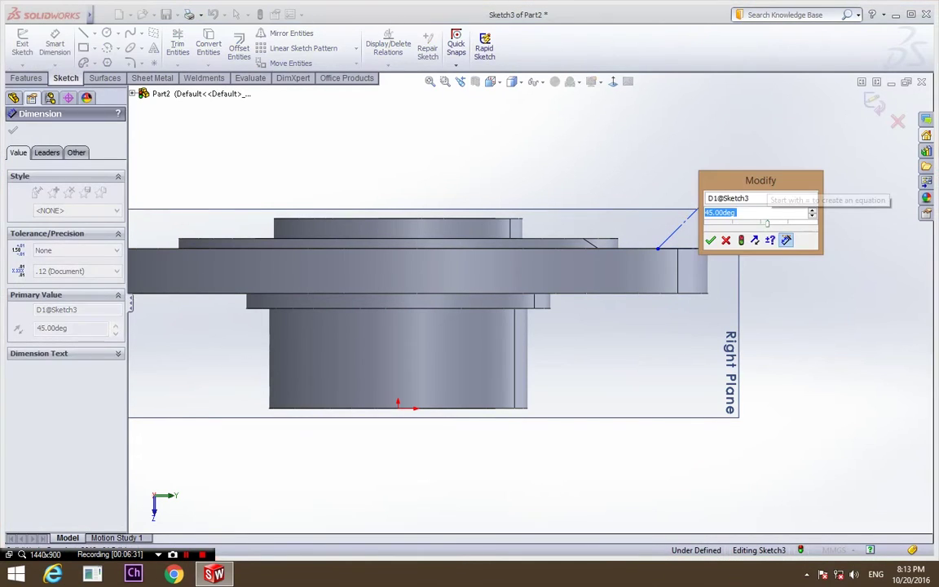
pyautogui.write('45')
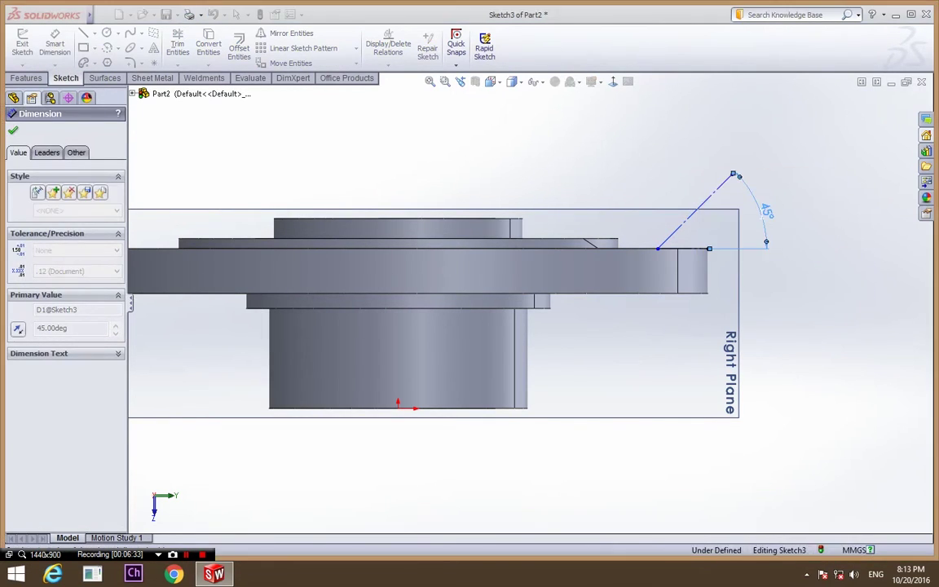
pyautogui.click(828, 365)
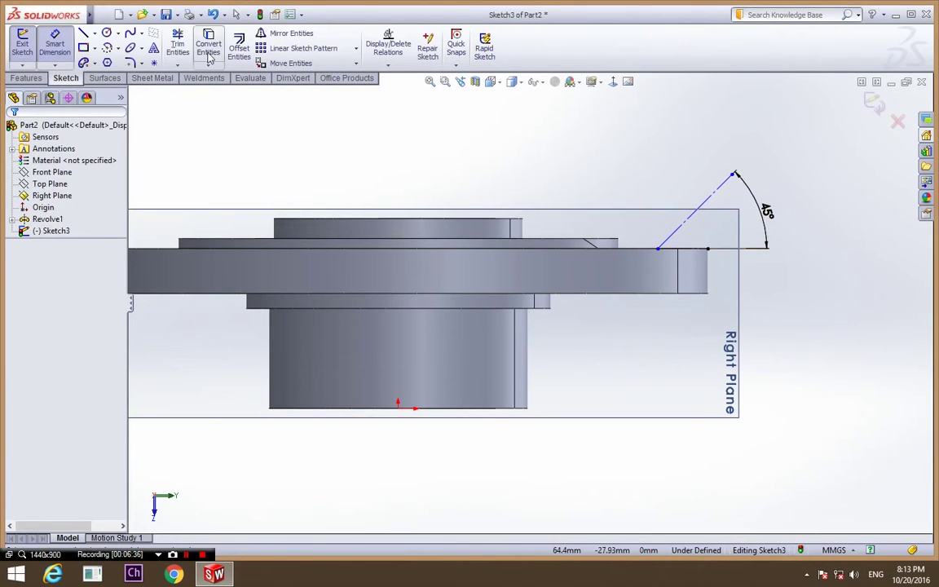
# - Place a point on the 45° line and dimension it 58 mm horizontally from the origin
pyautogui.click(131, 62)
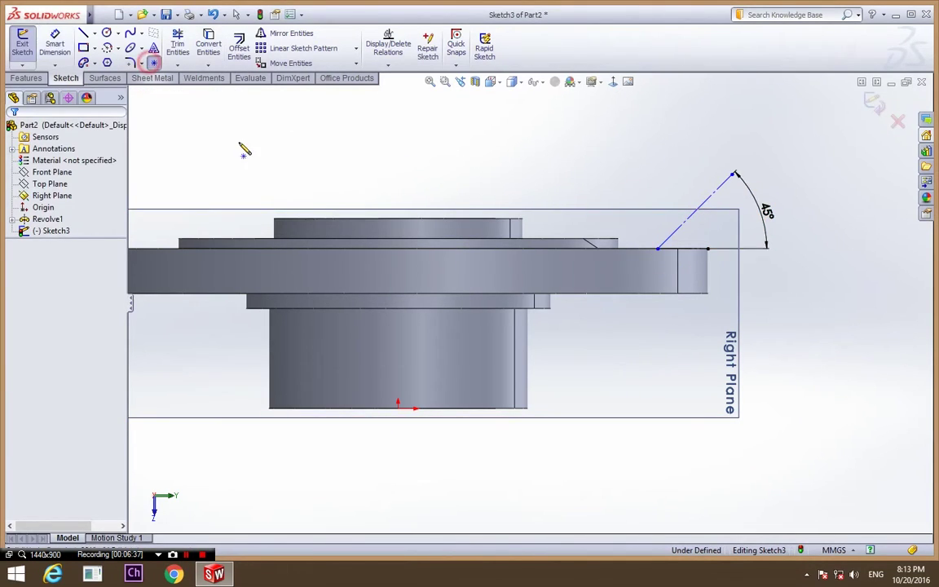
pyautogui.click(683, 223)
pyautogui.press('Escape')
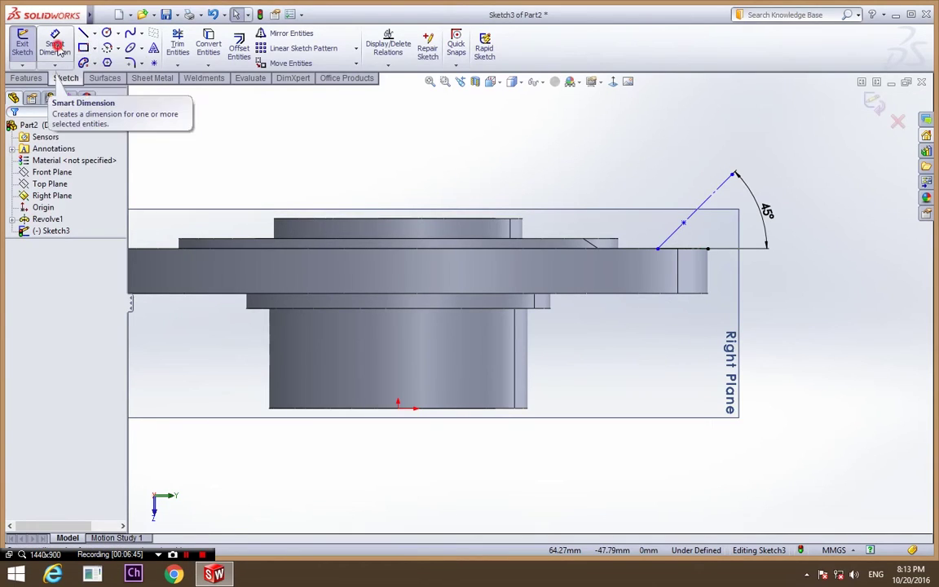
pyautogui.click(57, 45)
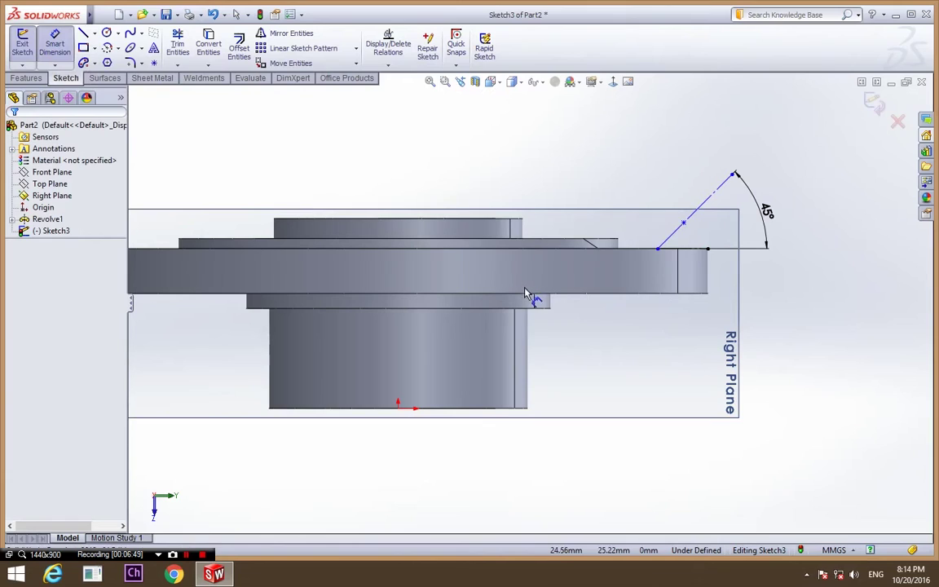
pyautogui.click(398, 408)
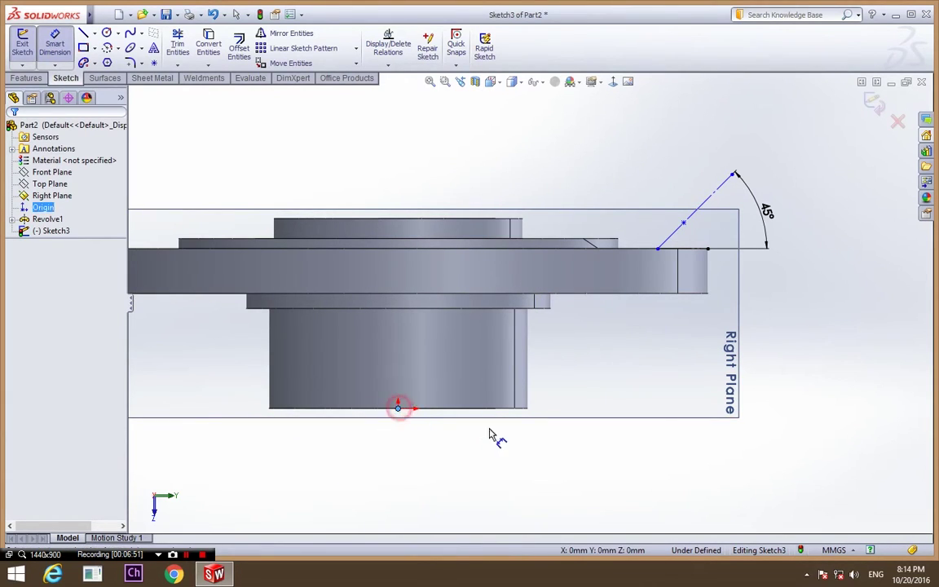
pyautogui.click(684, 224)
pyautogui.click(603, 456)
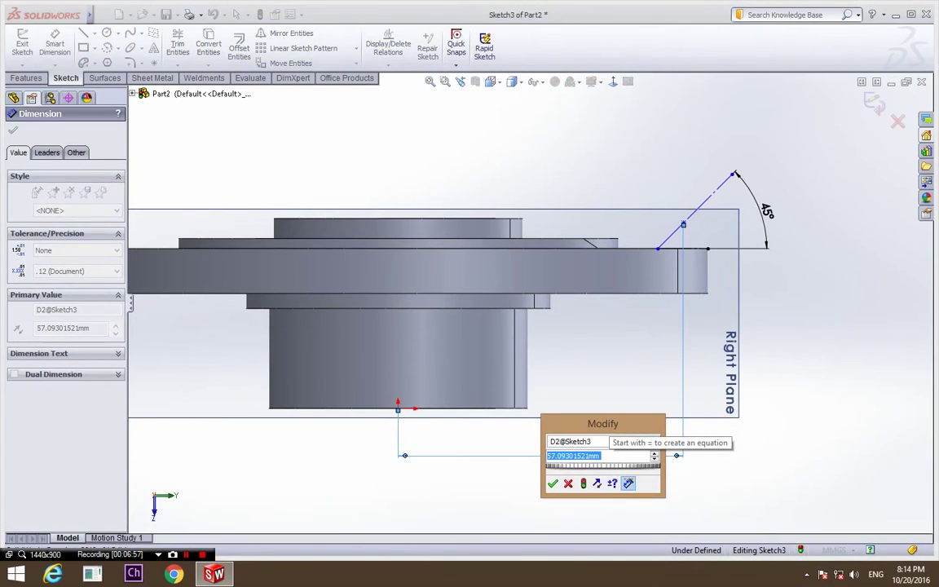
pyautogui.write('58')
pyautogui.press('Return')
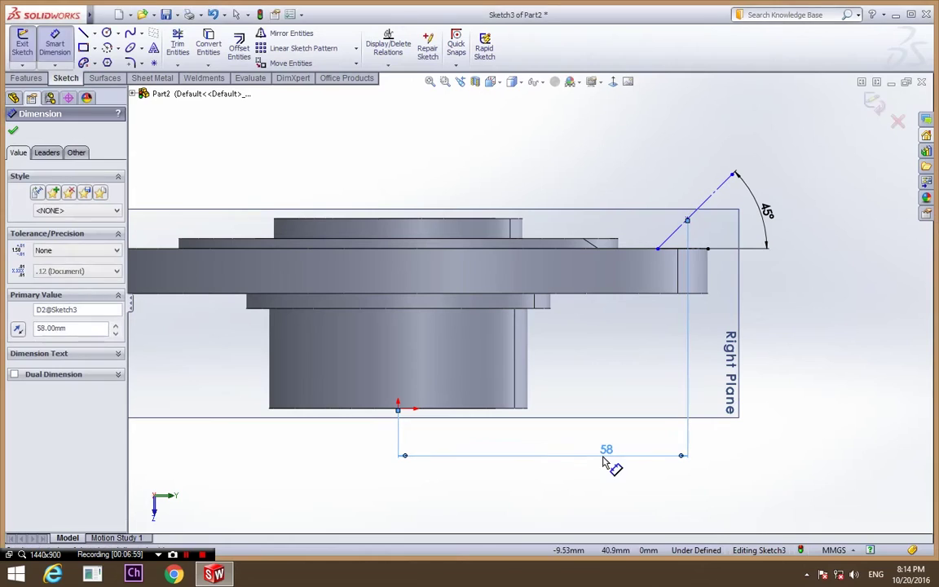
pyautogui.click(740, 459)
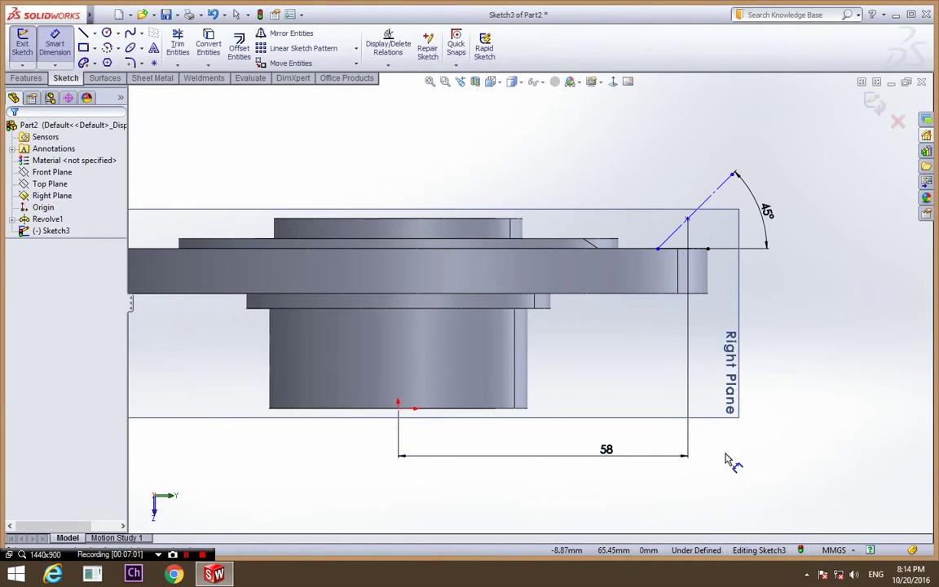
pyautogui.click(689, 220)
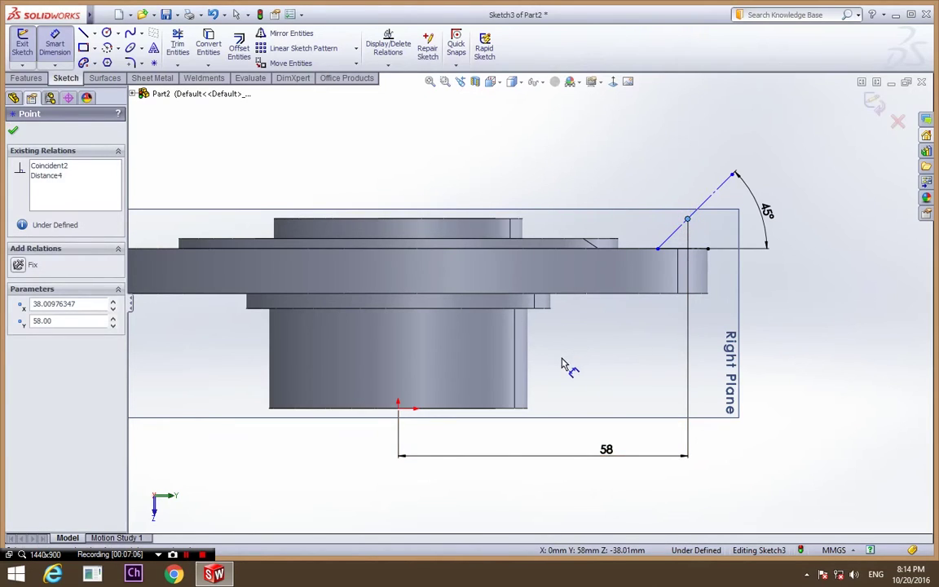
# - Dimension the point 15 mm vertically from the flange's lower edge, fully defining Sketch3
pyautogui.click(702, 293)
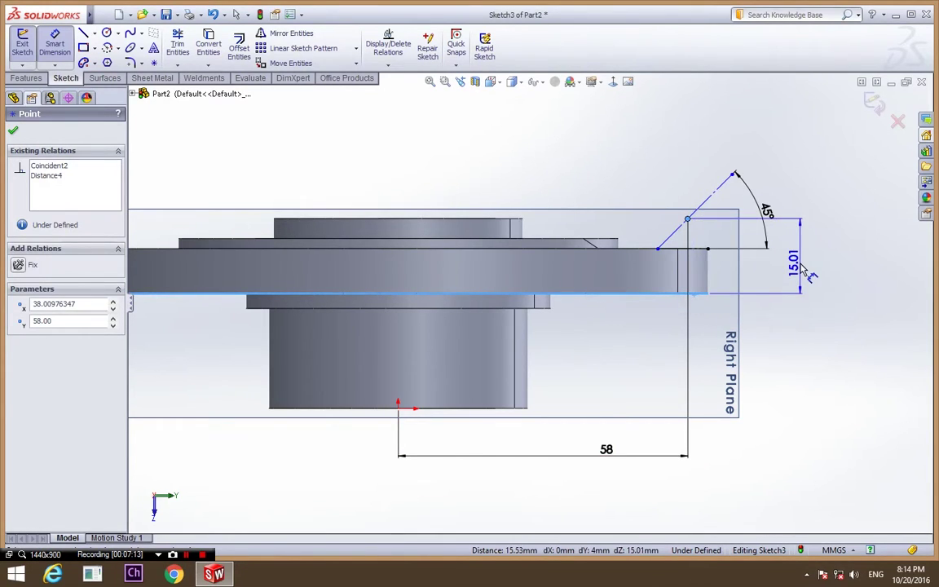
pyautogui.click(805, 270)
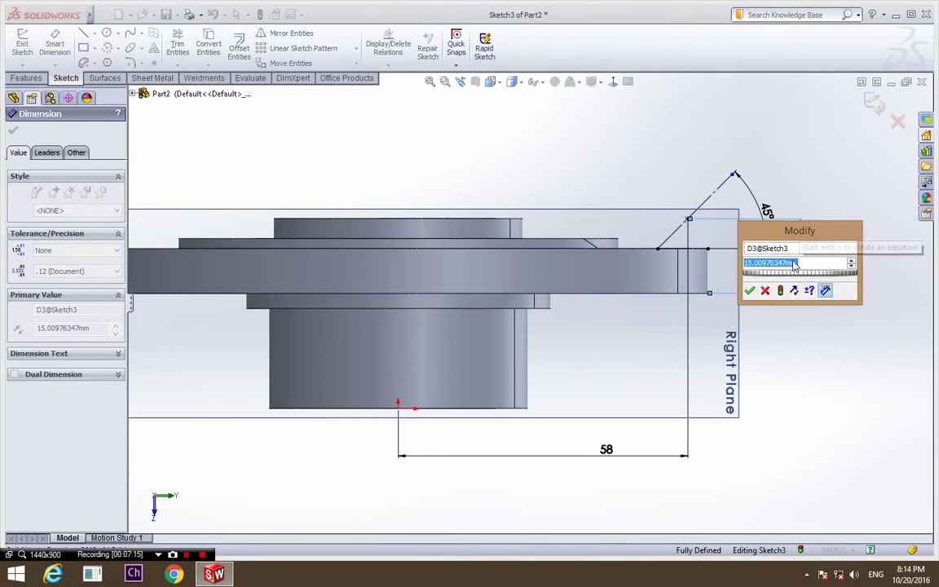
pyautogui.write('15')
pyautogui.press('Return')
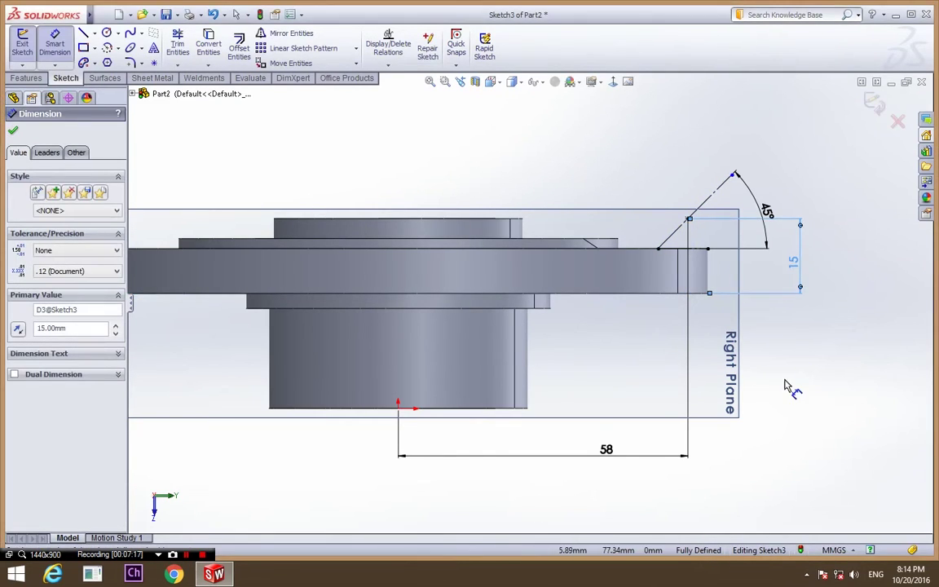
pyautogui.click(787, 387)
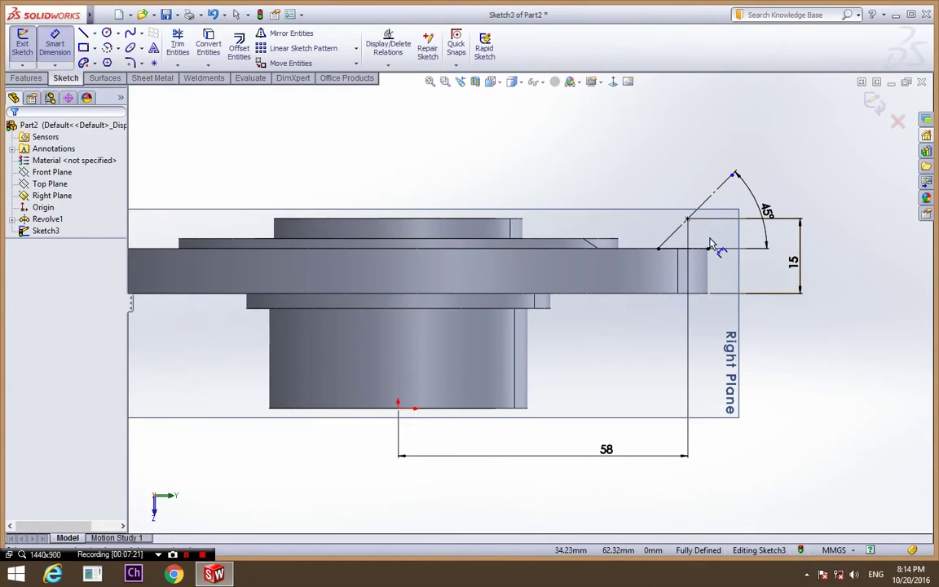
# - Exit Sketch3, orbit to an oblique view, and open the Reference Geometry options
pyautogui.click(871, 102)
pyautogui.moveTo(824, 315); pyautogui.dragTo(789, 378, button='middle')
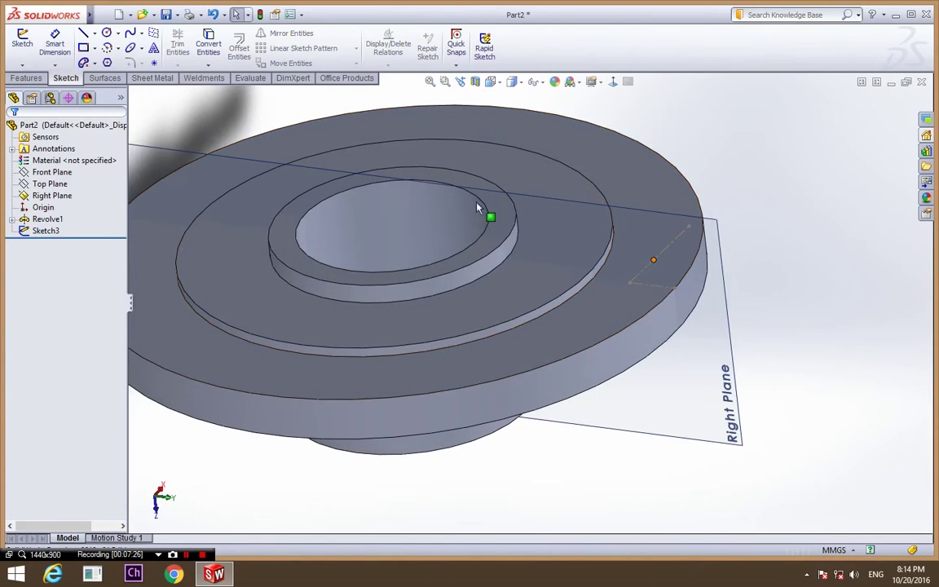
pyautogui.click(26, 79)
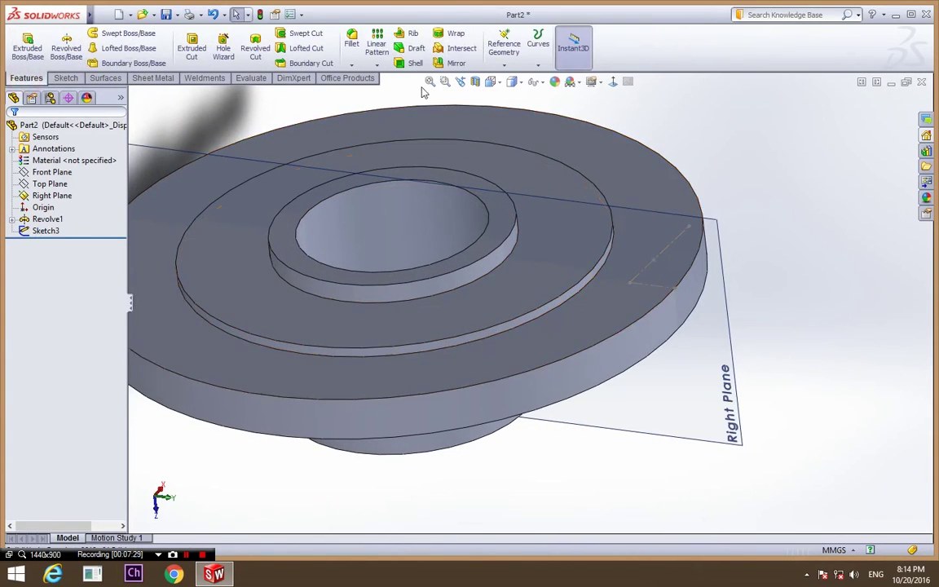
pyautogui.click(504, 51)
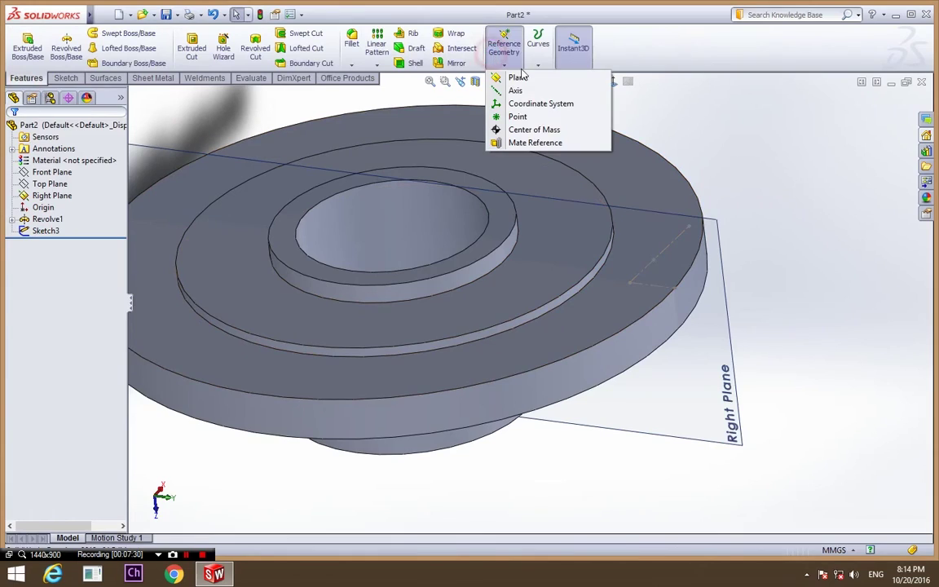
pyautogui.click(721, 344)
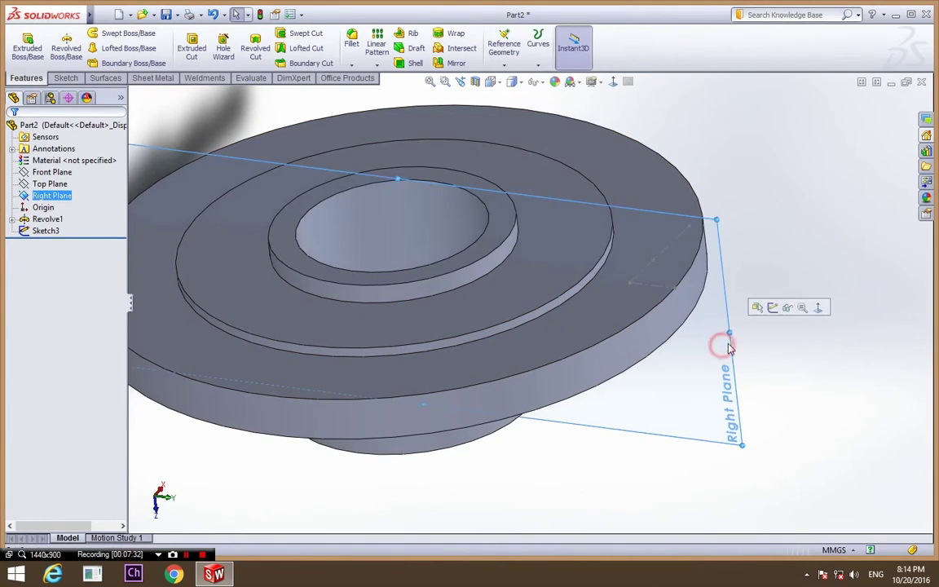
pyautogui.click(786, 310)
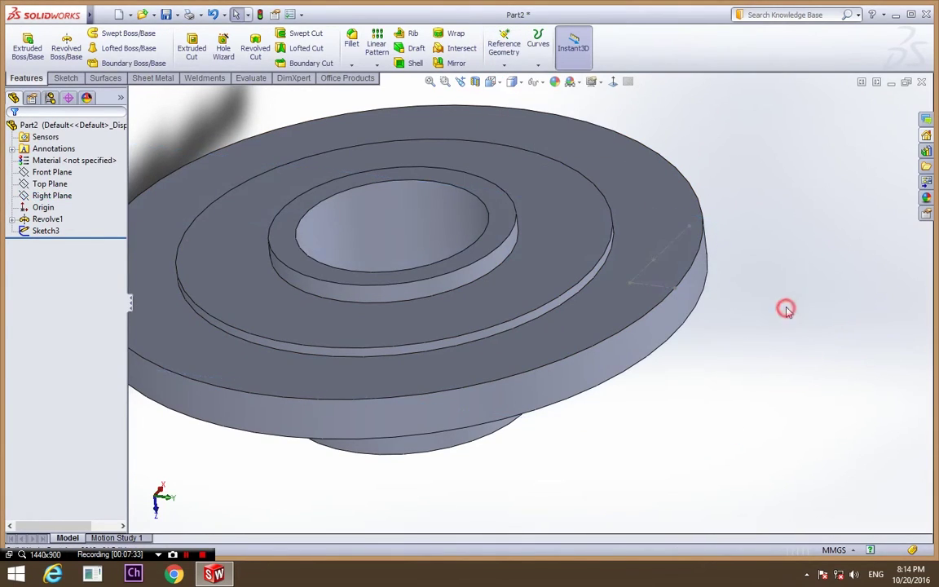
# - Create Plane1 through Sketch3's end point, perpendicular to its 45° line
pyautogui.click(504, 47)
pyautogui.click(514, 78)
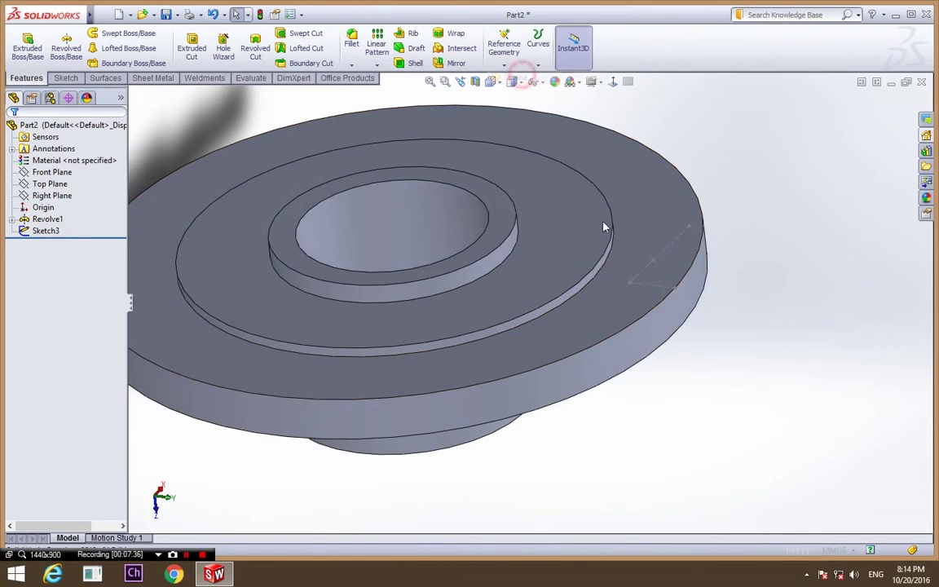
pyautogui.click(654, 261)
pyautogui.click(673, 259)
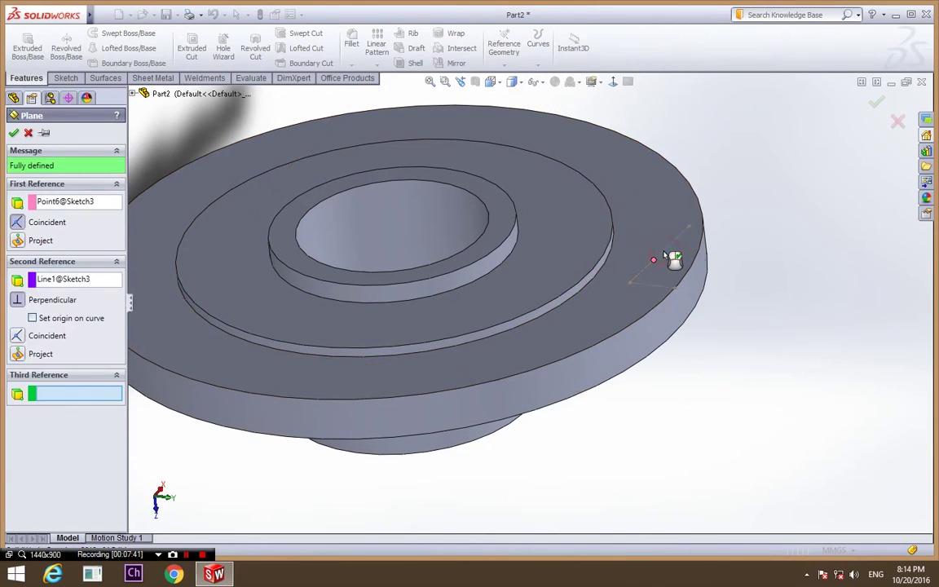
pyautogui.moveTo(681, 267); pyautogui.dragTo(738, 235, button='middle')
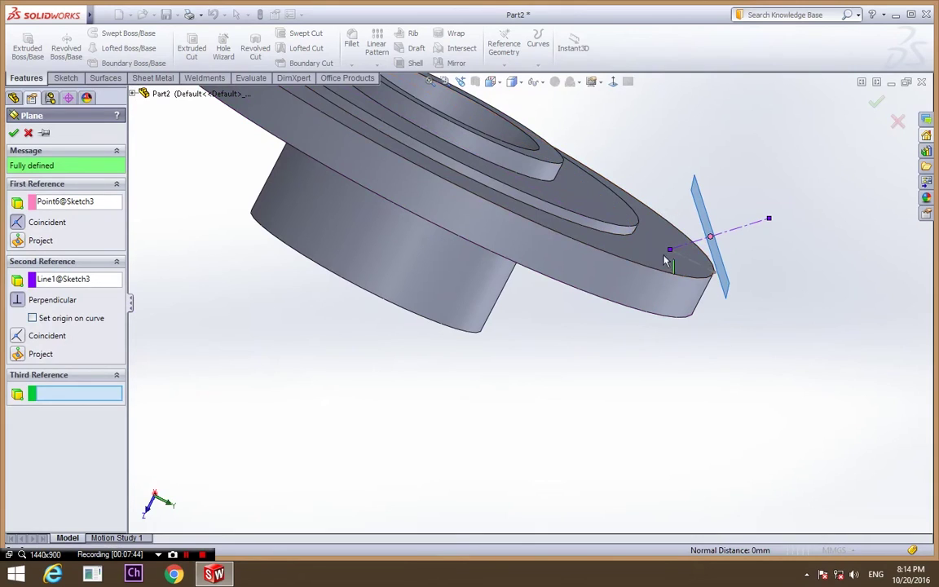
pyautogui.click(878, 103)
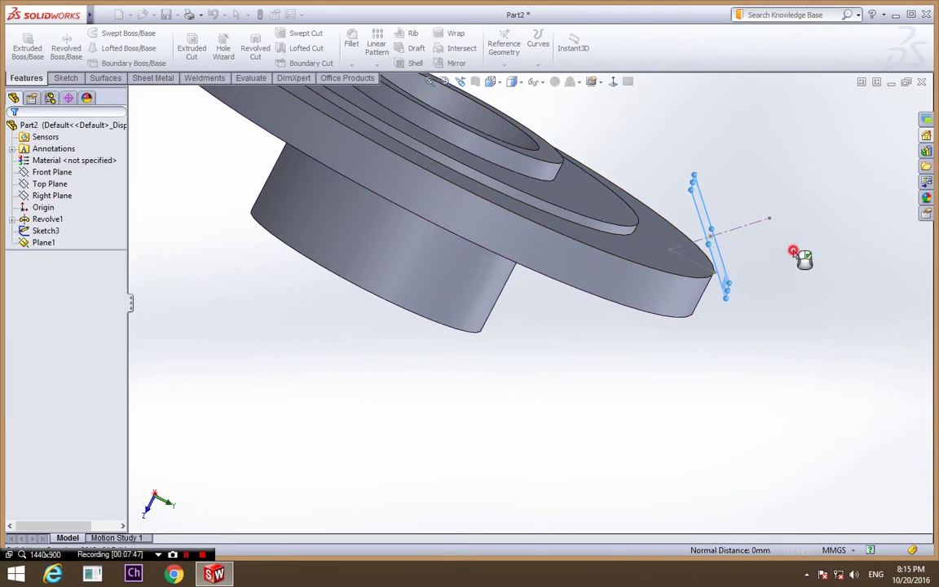
pyautogui.moveTo(800, 256); pyautogui.dragTo(739, 297, button='middle')
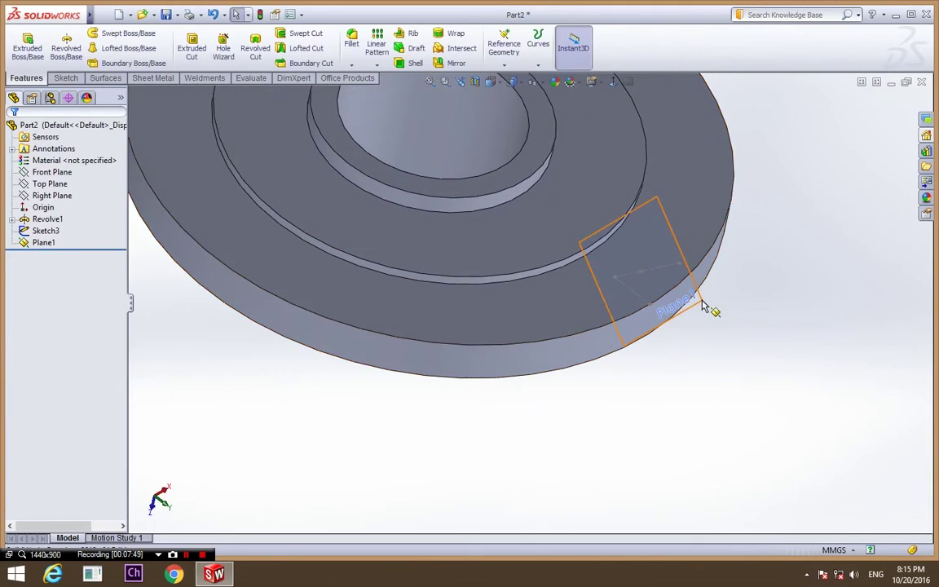
# - Start a sketch on Plane1 and draw a circle centred on its origin
pyautogui.click(703, 300)
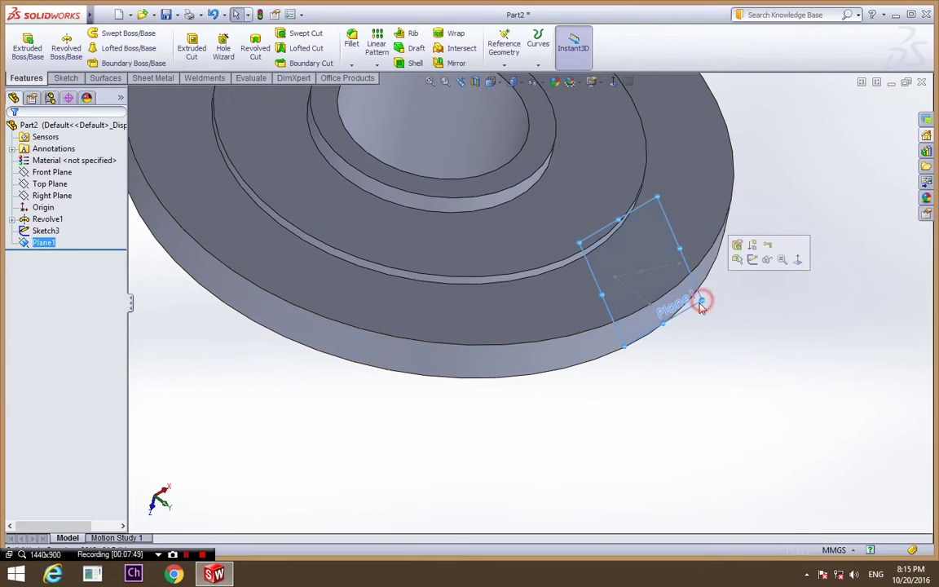
pyautogui.click(80, 76)
pyautogui.click(22, 43)
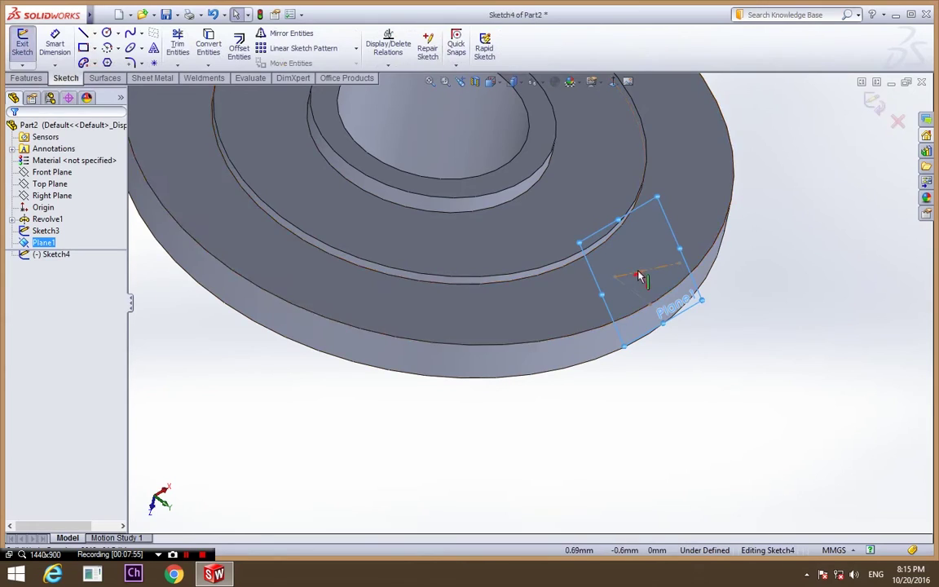
pyautogui.click(106, 34)
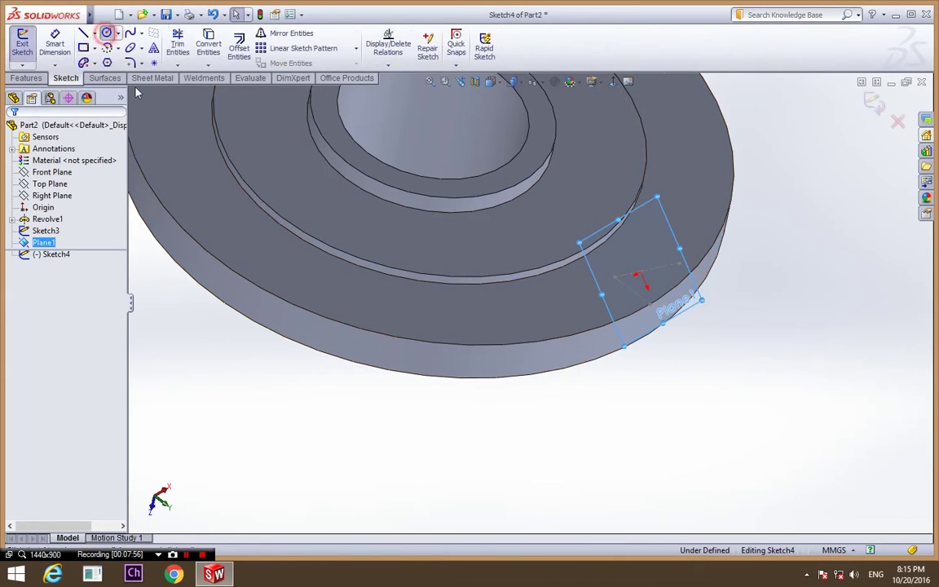
pyautogui.click(641, 273)
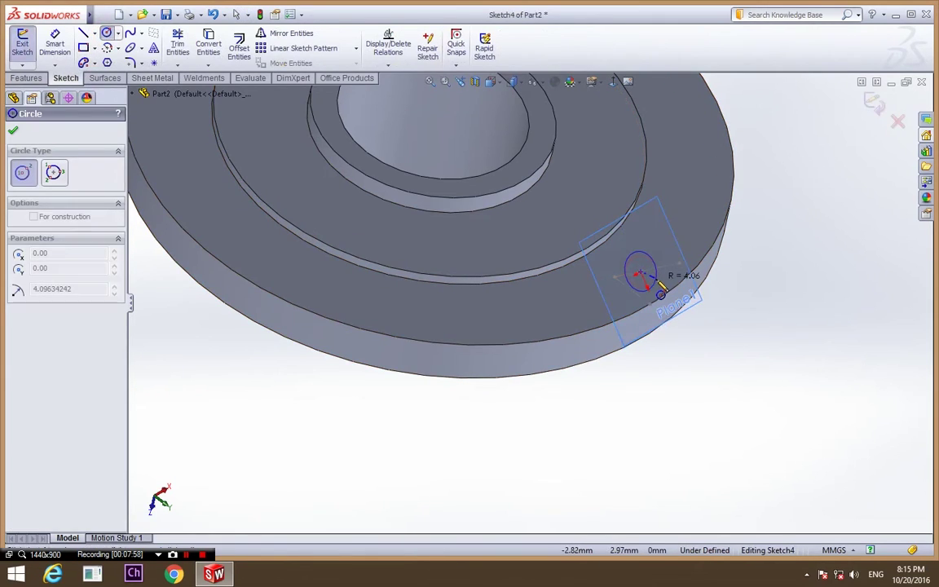
pyautogui.click(654, 282)
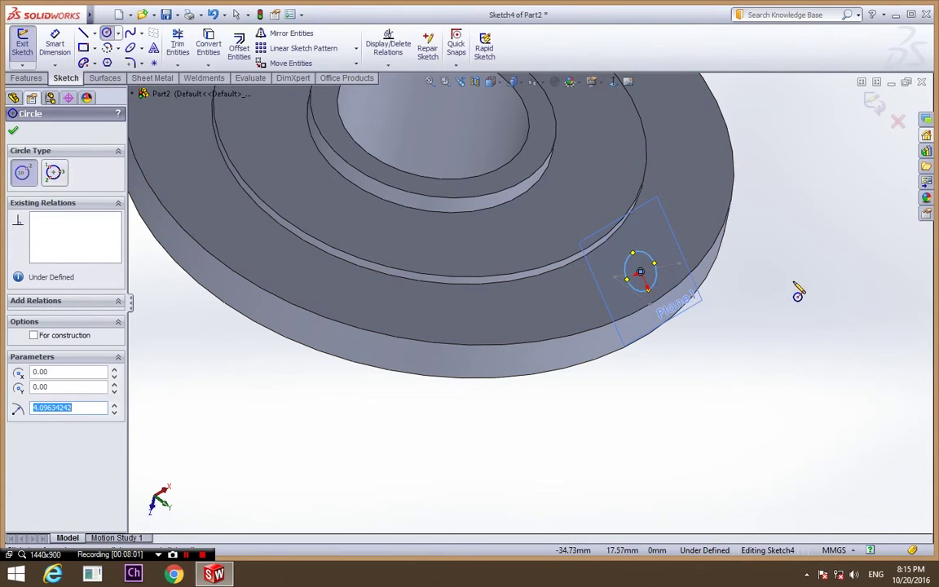
pyautogui.press('Escape')
pyautogui.moveTo(783, 286); pyautogui.dragTo(669, 303, button='middle')
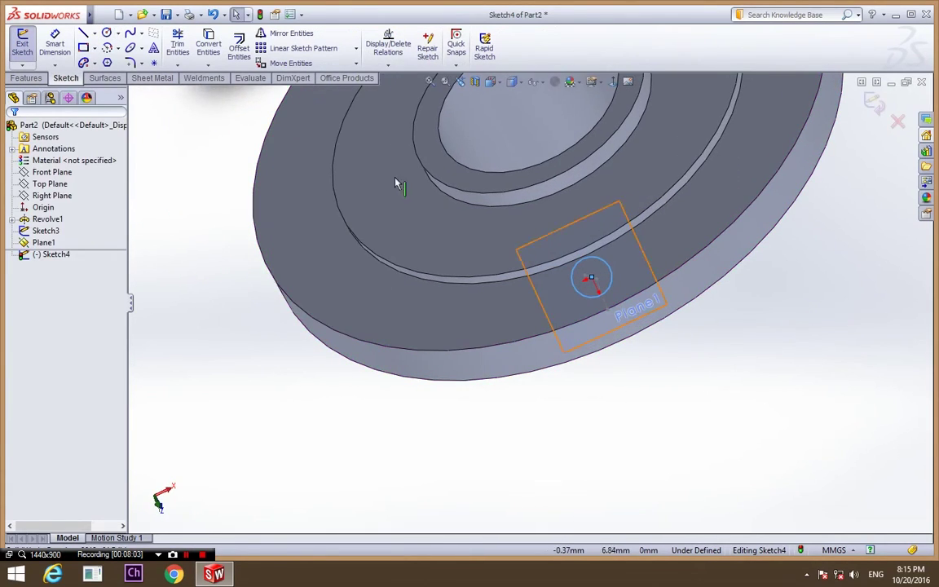
# - Dimension the circle's diameter to 10 mm, fully defining the sketch
pyautogui.click(57, 37)
pyautogui.click(615, 290)
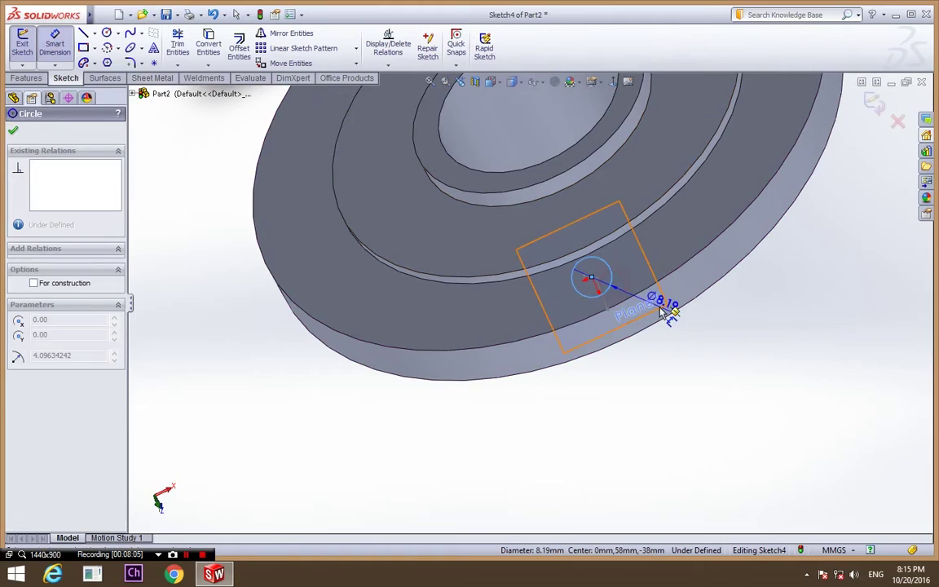
pyautogui.click(635, 281)
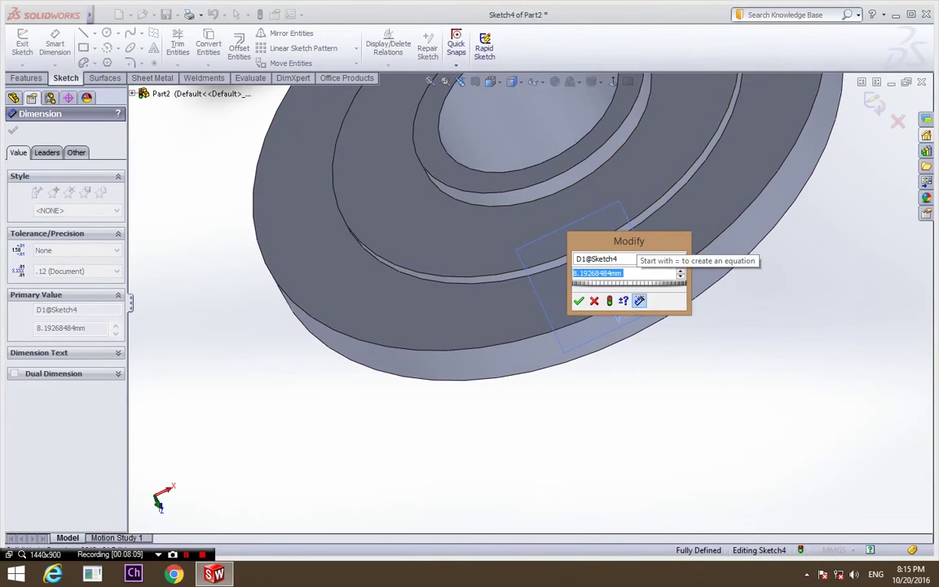
pyautogui.write('10')
pyautogui.press('Return')
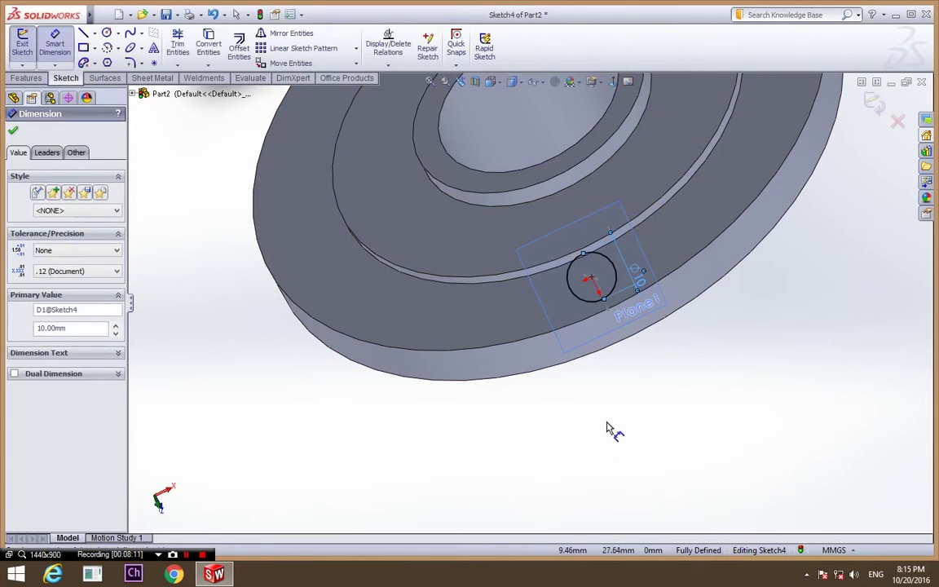
pyautogui.click(606, 421)
pyautogui.scroll(-2, 593, 279)
pyautogui.scroll(-3, 593, 285)
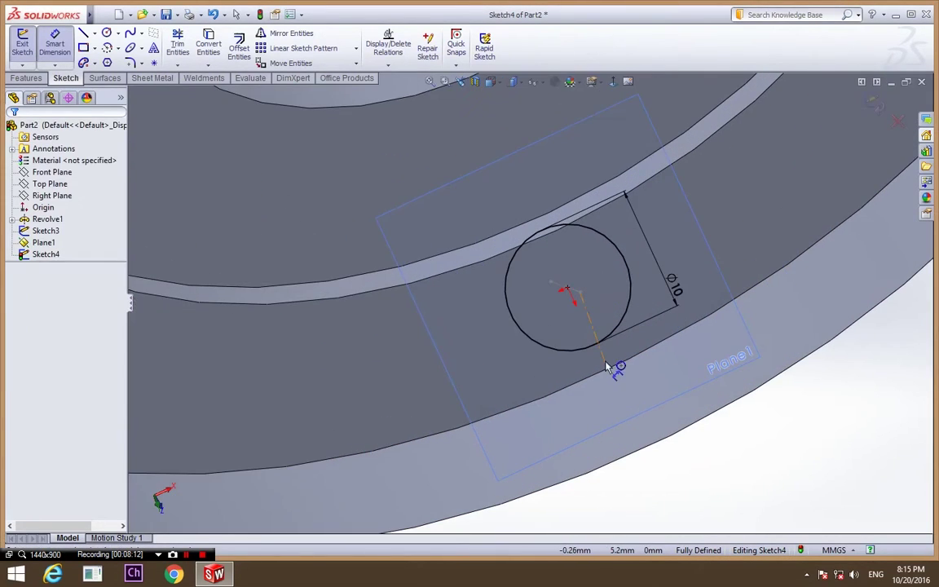
pyautogui.scroll(2, 628, 294)
pyautogui.scroll(-1, 610, 312)
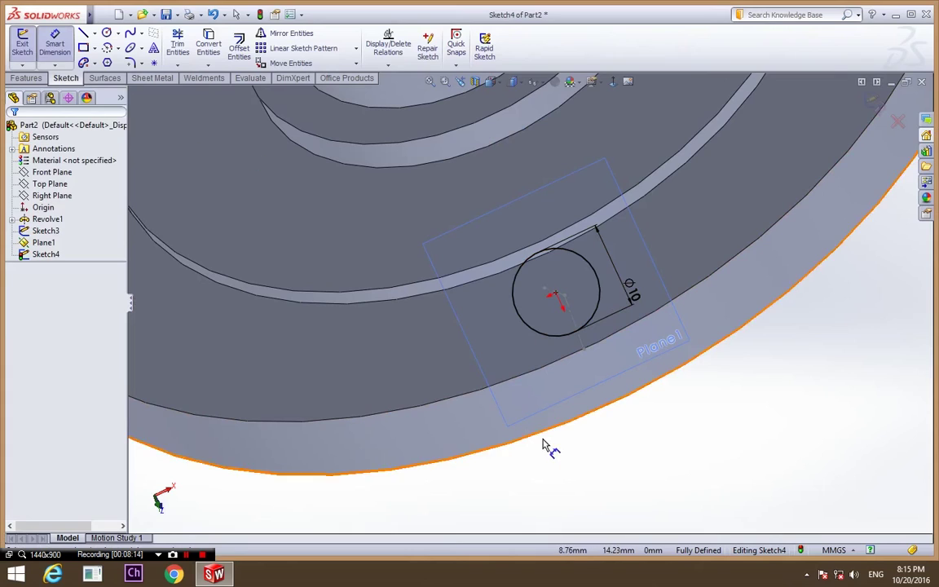
pyautogui.moveTo(593, 433)
pyautogui.mouseDown(button='middle')
pyautogui.moveTo(681, 342)
pyautogui.moveTo(681, 378)
pyautogui.mouseUp(button='middle')
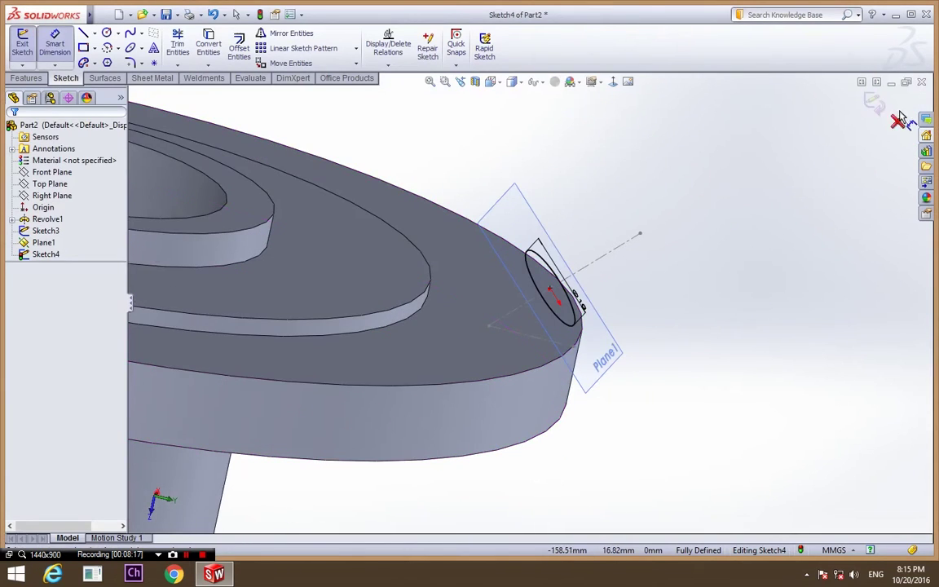
# - Extrude the 10 mm circle, reversed and Up To Surface, ending at the flange's top face
pyautogui.click(25, 79)
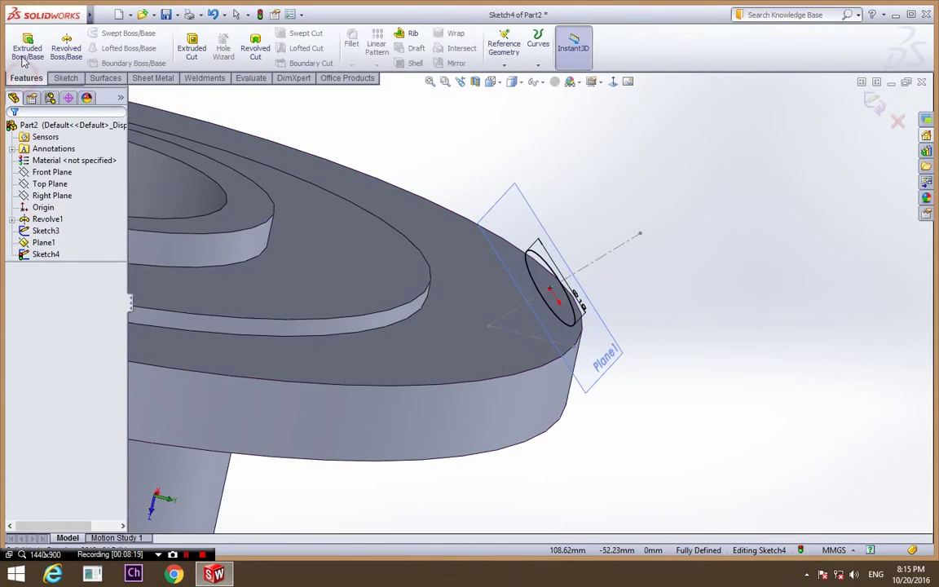
pyautogui.click(28, 45)
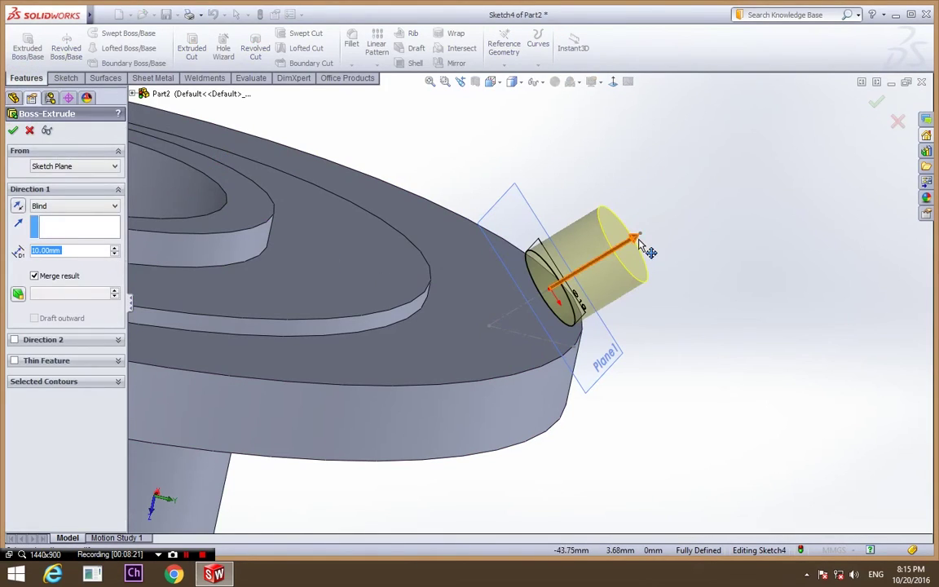
pyautogui.click(19, 208)
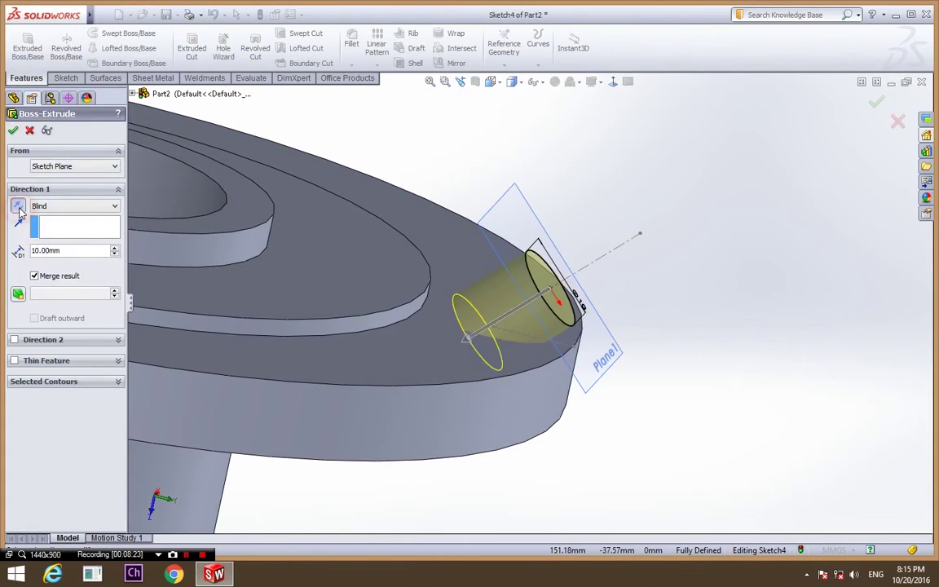
pyautogui.click(69, 207)
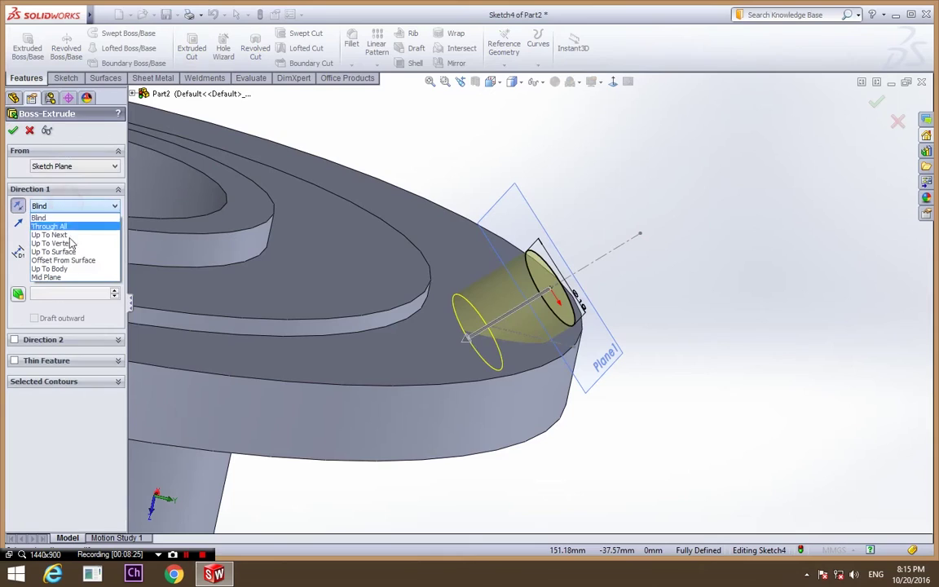
pyautogui.click(70, 252)
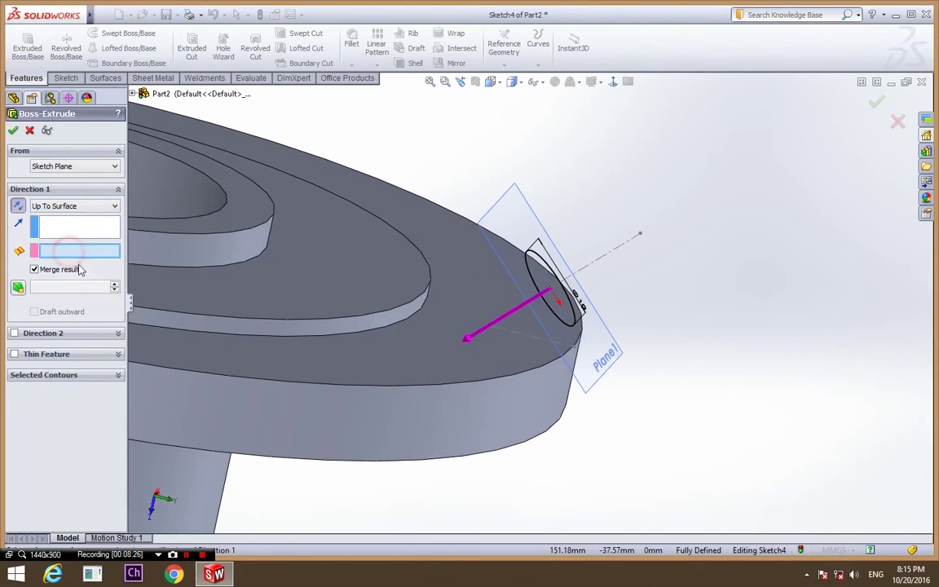
pyautogui.click(492, 367)
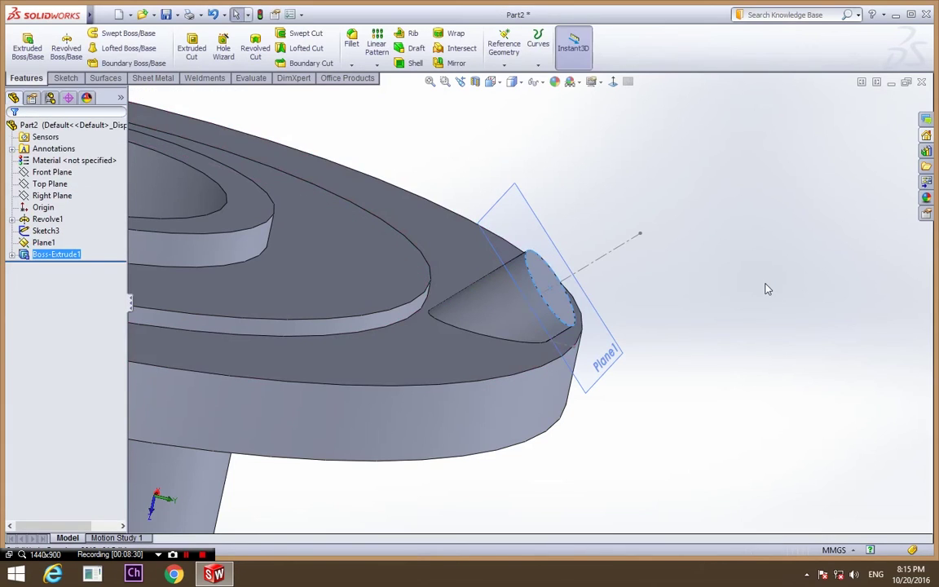
pyautogui.click(765, 284)
# - Orbit and zoom around the part to inspect the new angled boss
pyautogui.moveTo(729, 282); pyautogui.dragTo(702, 324, button='middle')
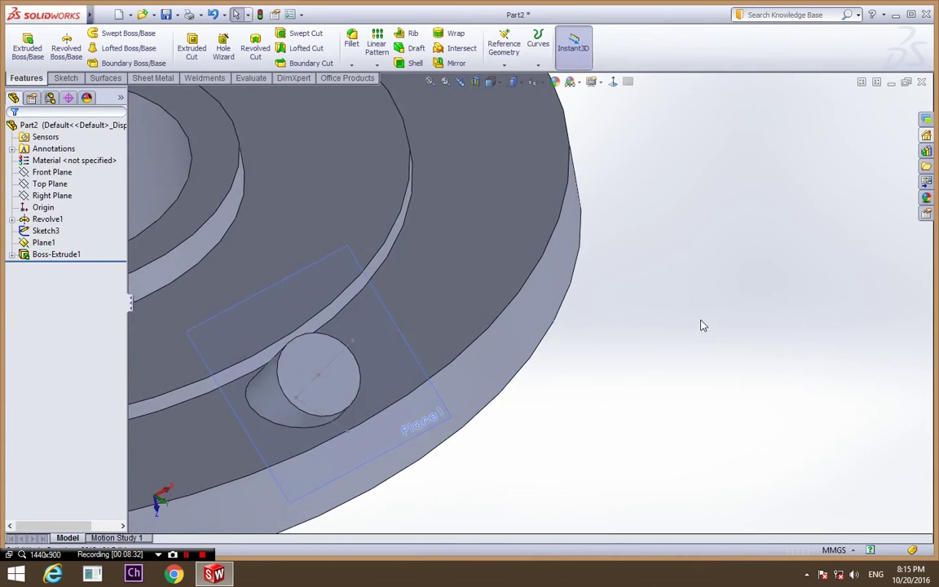
pyautogui.scroll(-2, 640, 353)
pyautogui.click(411, 386)
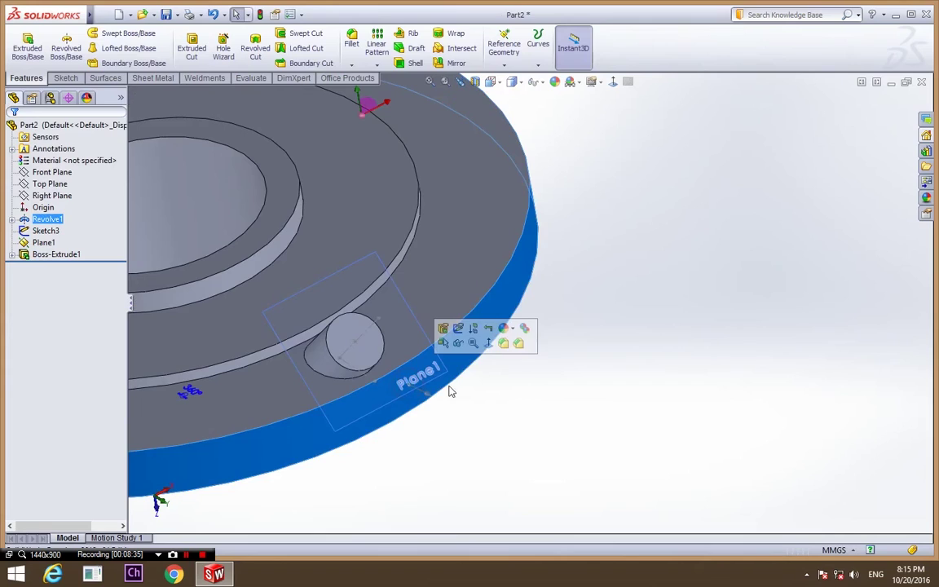
pyautogui.click(653, 404)
pyautogui.moveTo(584, 403); pyautogui.dragTo(514, 356, button='middle')
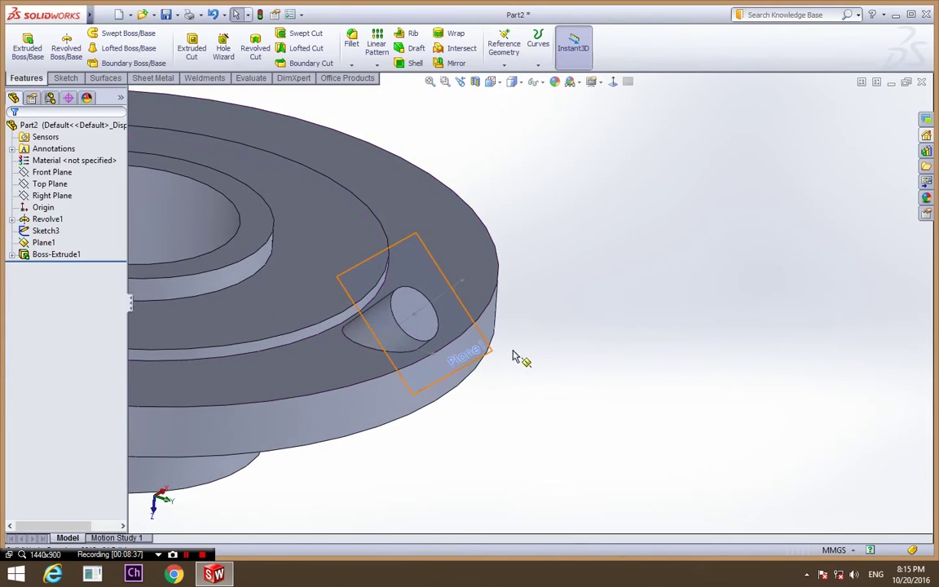
# - Start a new sketch on Plane1 and draw a circle centred on its origin
pyautogui.click(489, 357)
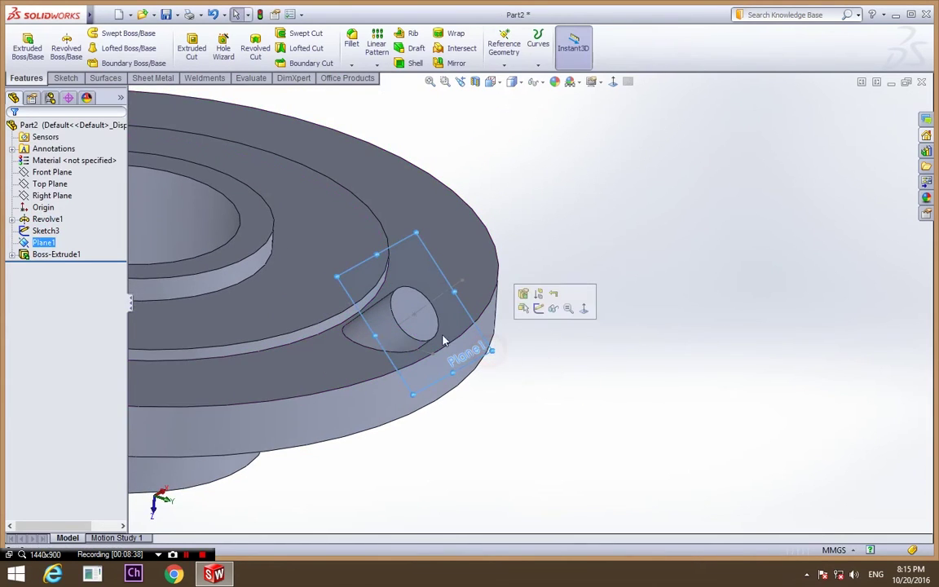
pyautogui.click(69, 76)
pyautogui.click(20, 49)
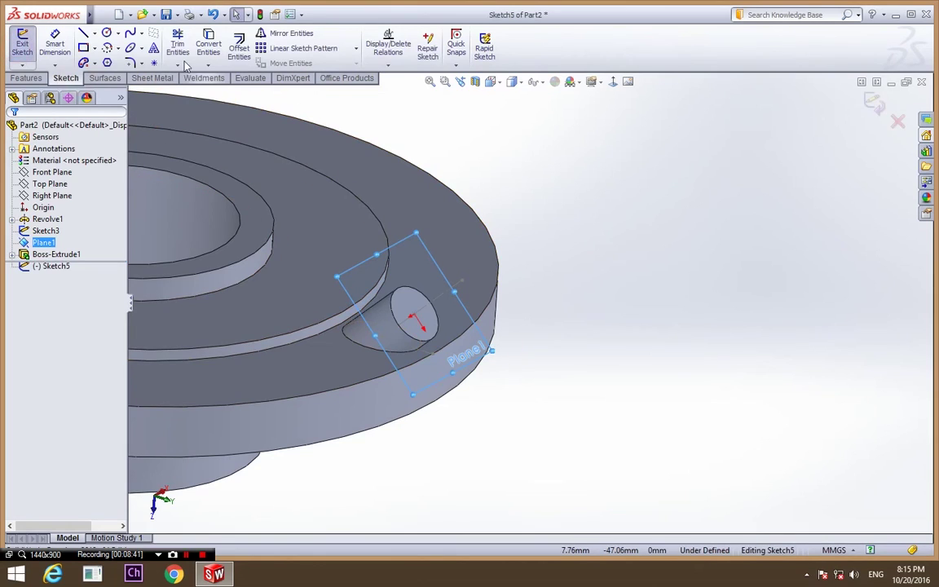
pyautogui.click(106, 33)
pyautogui.click(414, 315)
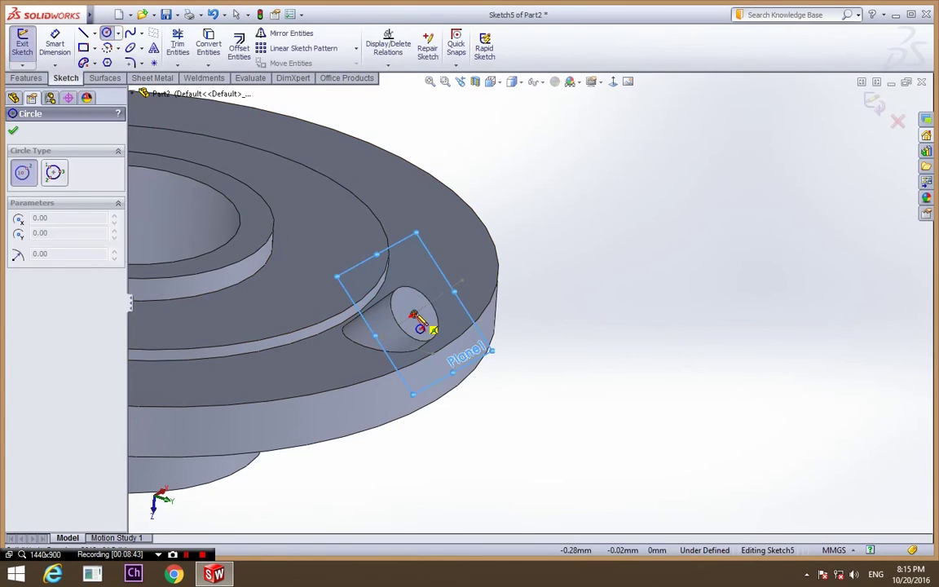
pyautogui.click(427, 324)
pyautogui.moveTo(524, 330); pyautogui.dragTo(490, 371, button='middle')
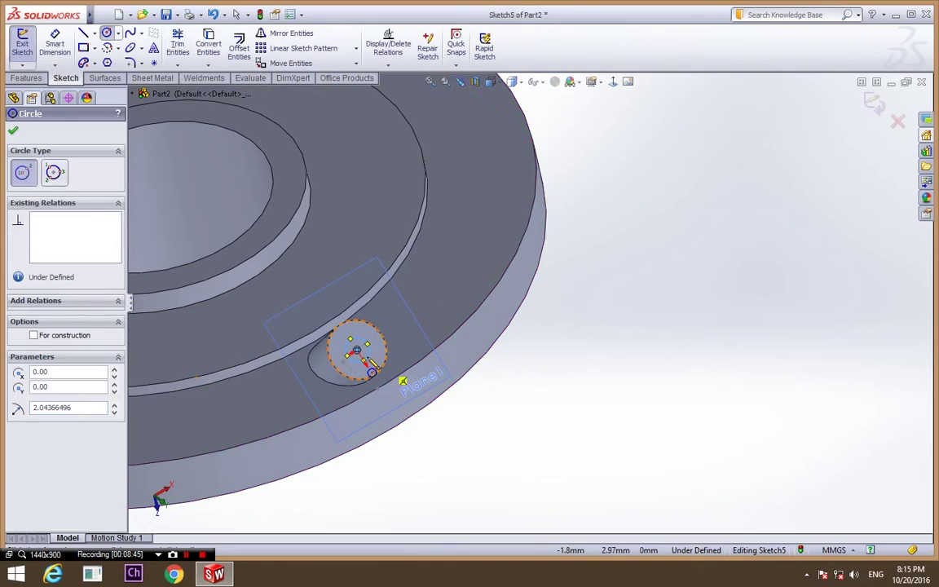
# - Dimension the circle to 3 mm diameter and exit the sketch
pyautogui.click(55, 45)
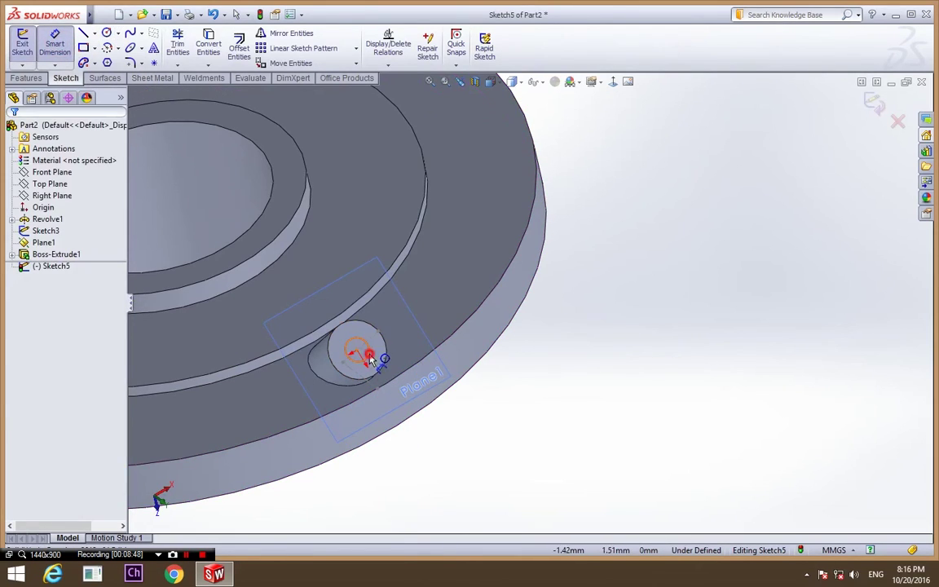
pyautogui.click(369, 360)
pyautogui.click(384, 362)
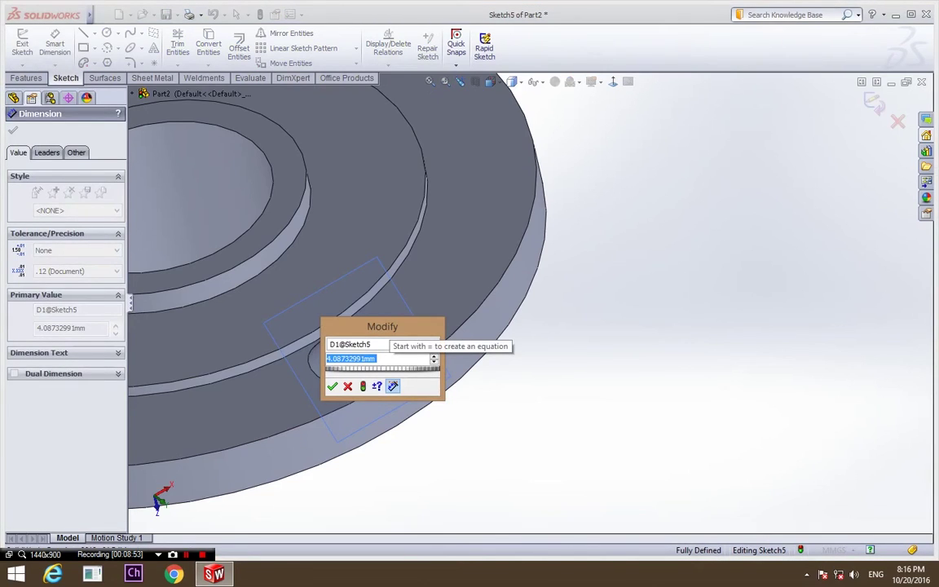
pyautogui.write('3')
pyautogui.press('Return')
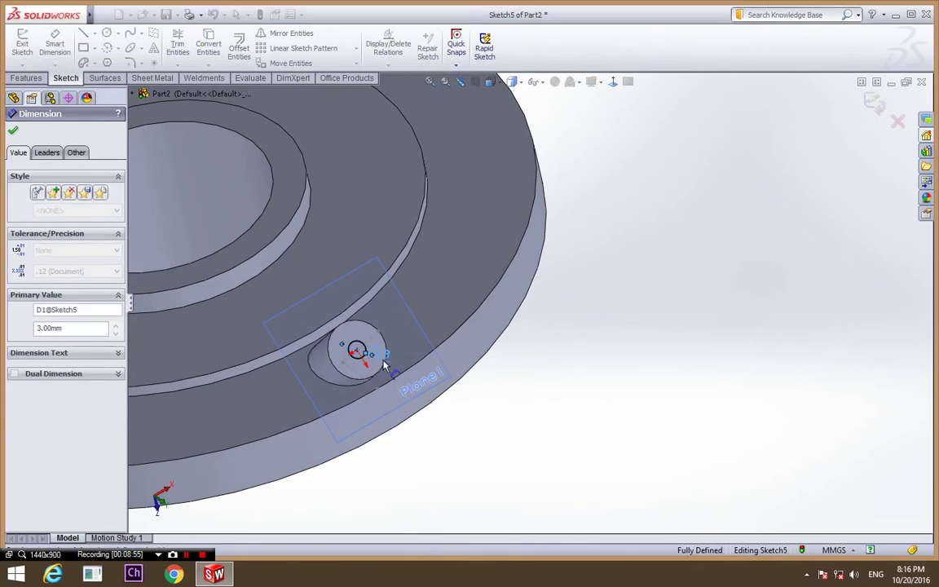
pyautogui.click(868, 121)
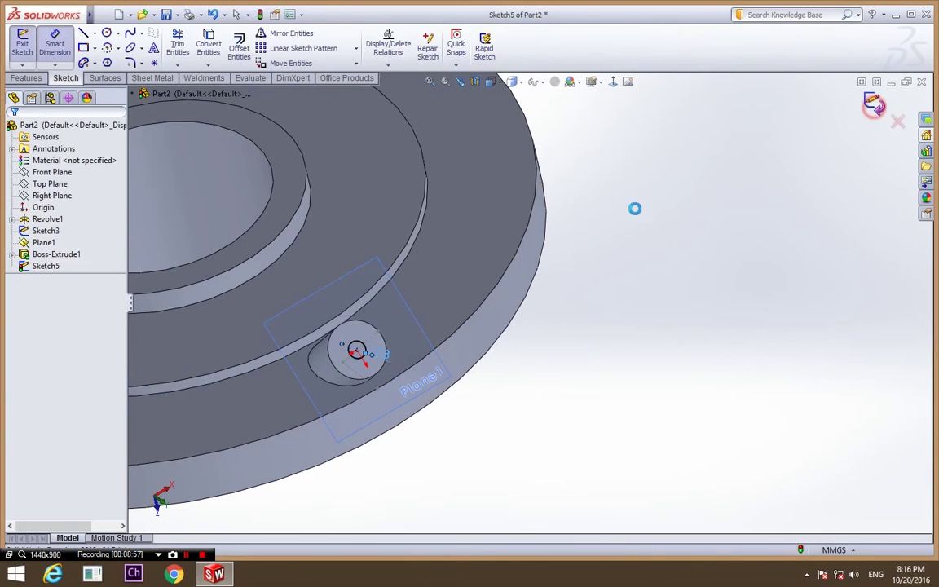
pyautogui.click(875, 104)
pyautogui.moveTo(544, 363); pyautogui.dragTo(743, 352, button='middle')
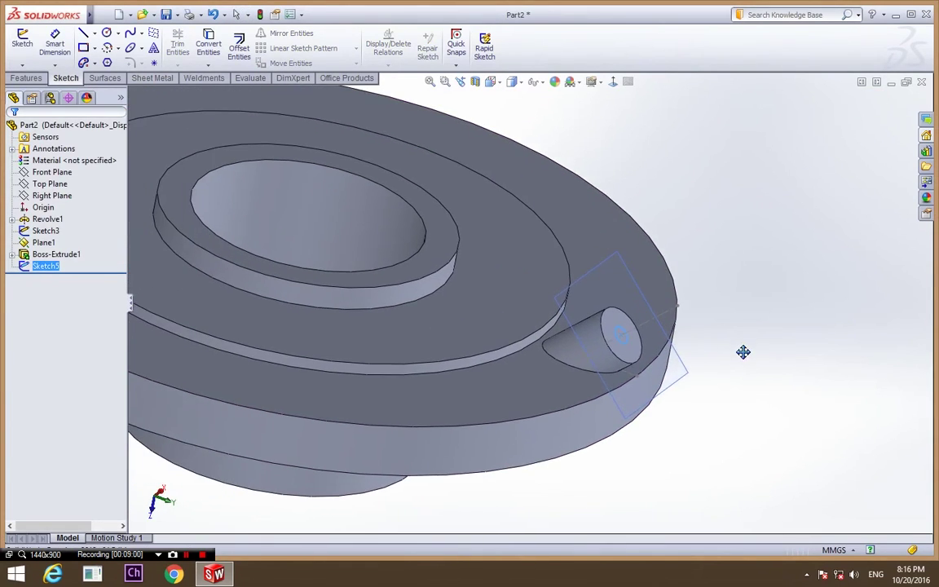
# - Extruded-cut the 3 mm circle Up To Surface, ending at the flange's underside face
pyautogui.click(25, 78)
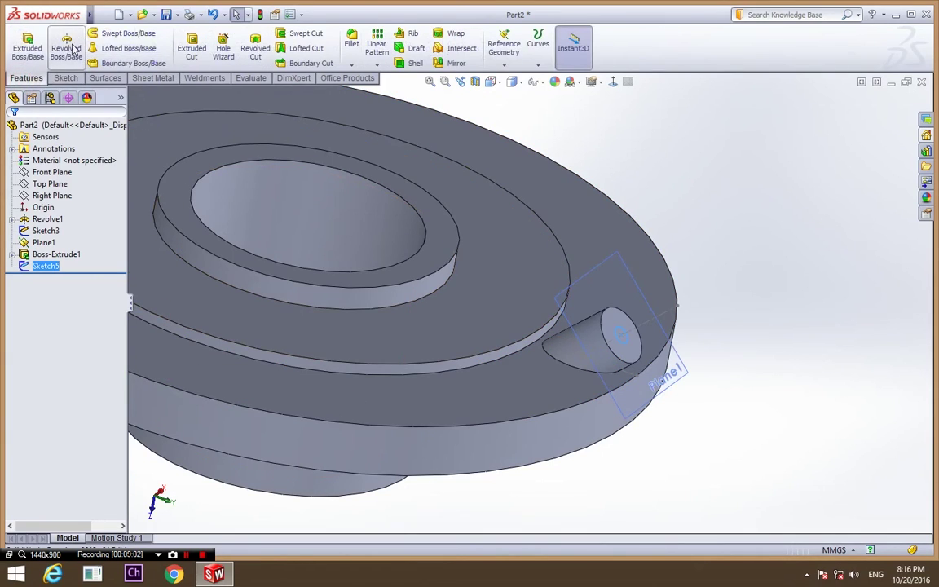
pyautogui.click(192, 47)
pyautogui.moveTo(656, 360); pyautogui.dragTo(491, 414, button='middle')
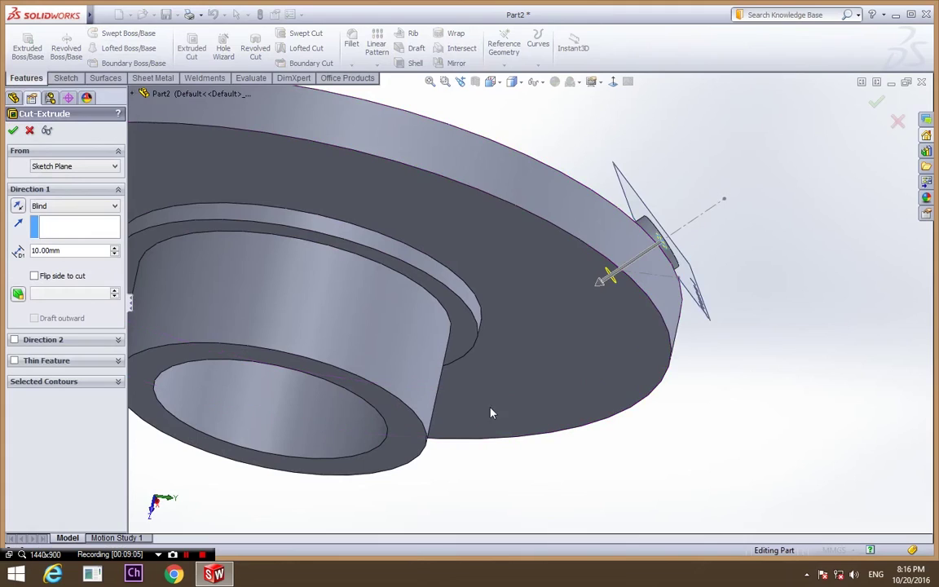
pyautogui.click(47, 208)
pyautogui.click(59, 253)
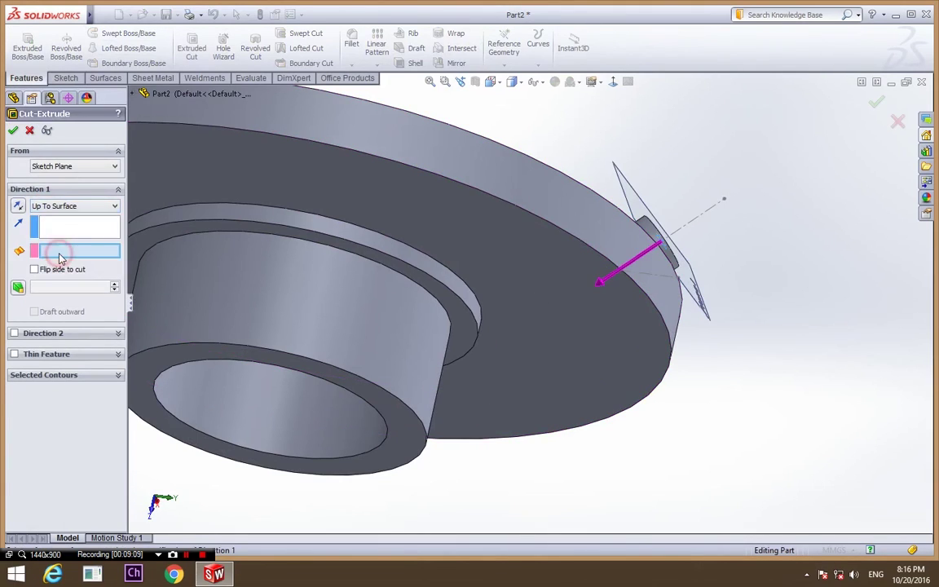
pyautogui.click(614, 331)
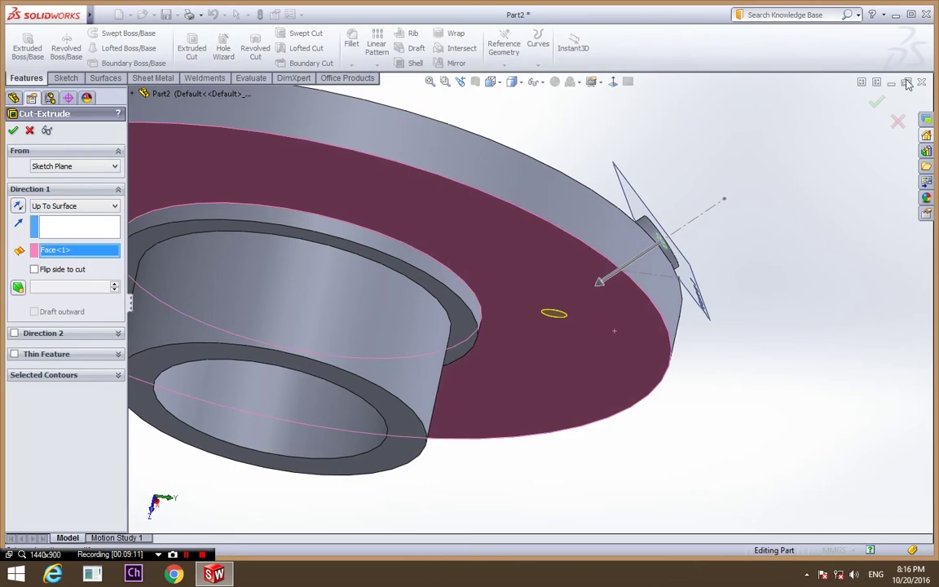
pyautogui.scroll(3, 762, 329)
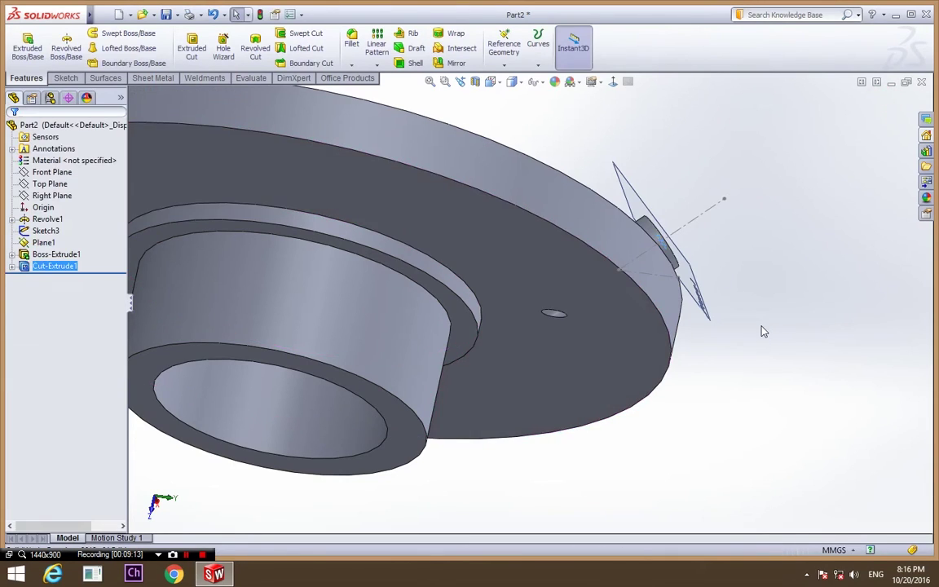
pyautogui.moveTo(761, 329); pyautogui.dragTo(643, 352, button='middle')
# - Hide Plane1 and orbit underneath to check where the 3 mm hole exits
pyautogui.click(606, 337)
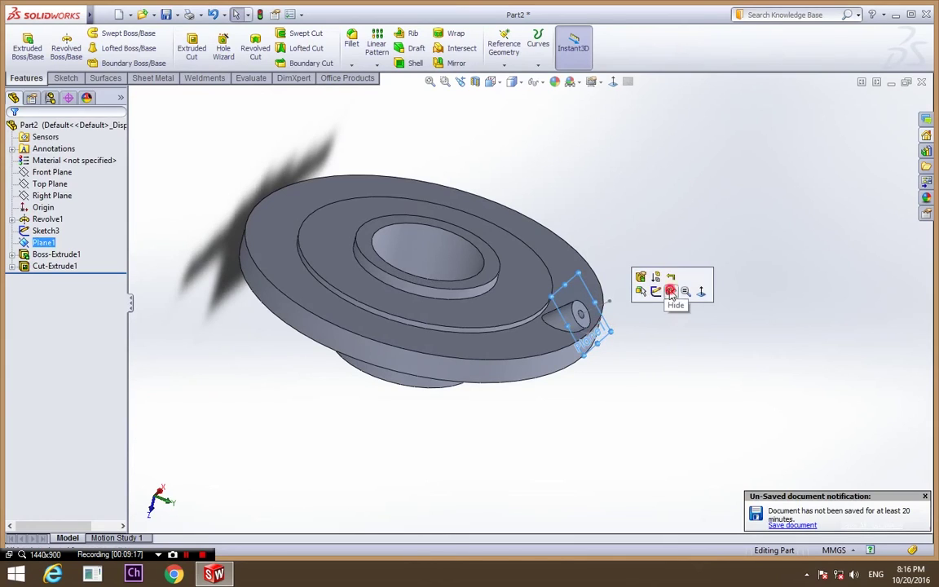
pyautogui.click(670, 292)
pyautogui.click(607, 303)
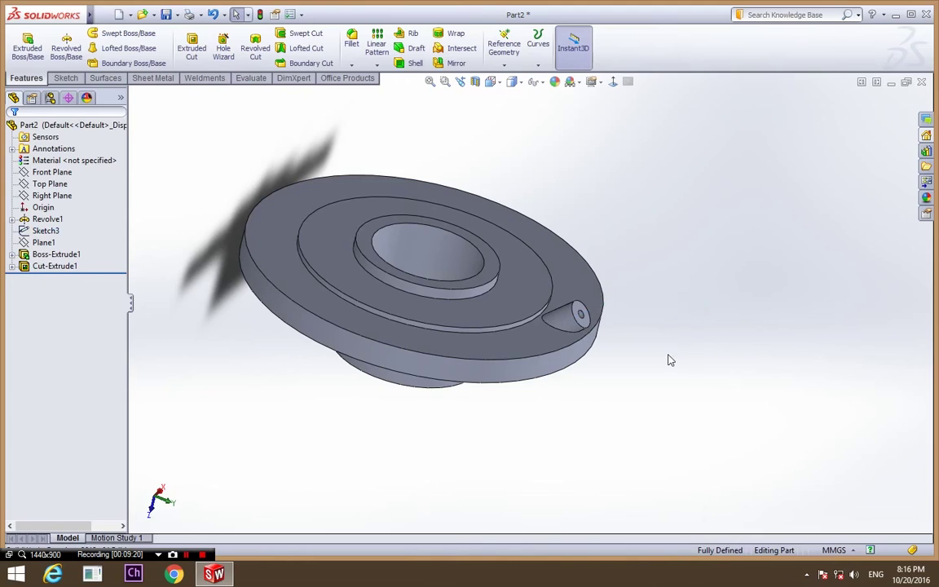
pyautogui.moveTo(669, 359); pyautogui.dragTo(547, 288, button='middle')
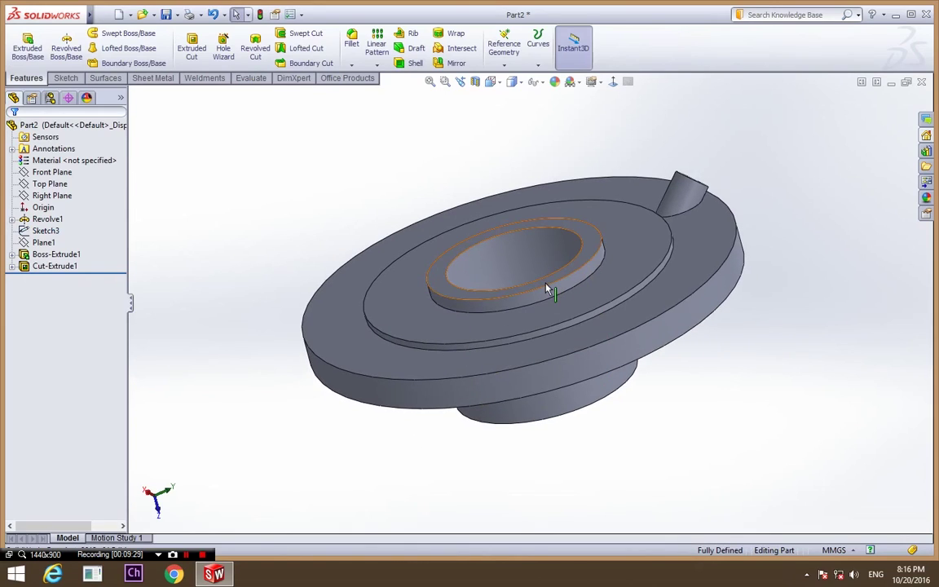
pyautogui.moveTo(667, 451); pyautogui.dragTo(911, 200, button='middle')
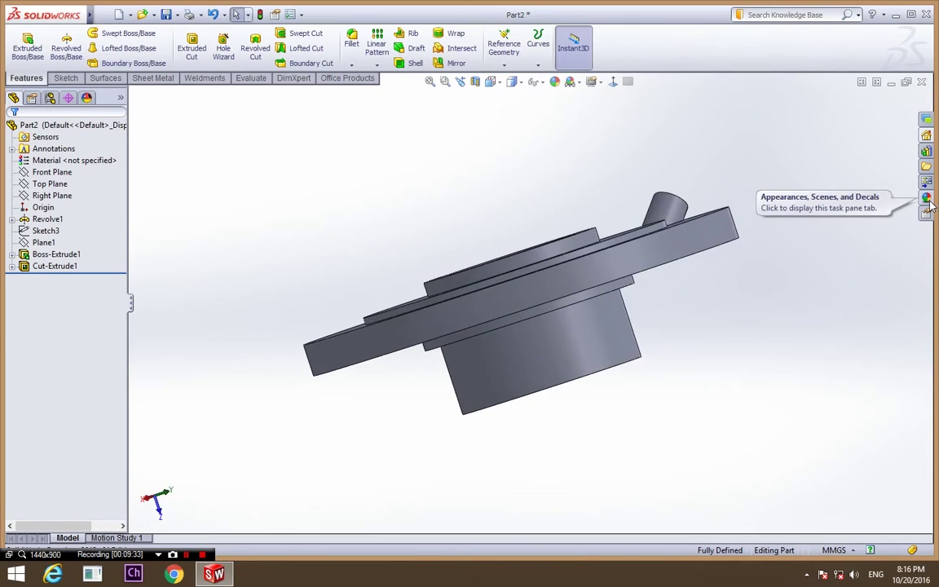
# - Apply the Metal > polished steel appearance to the whole bushing
pyautogui.click(927, 200)
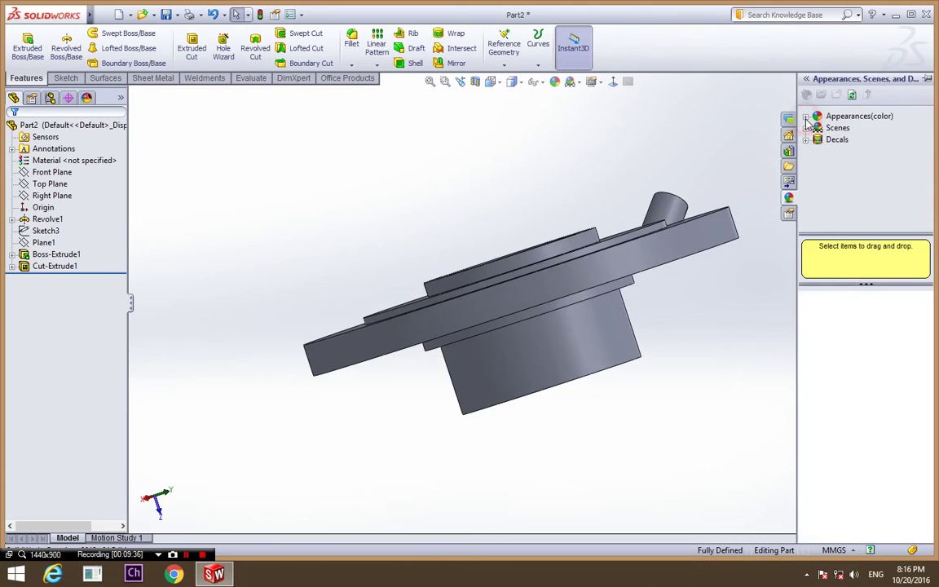
pyautogui.click(805, 119)
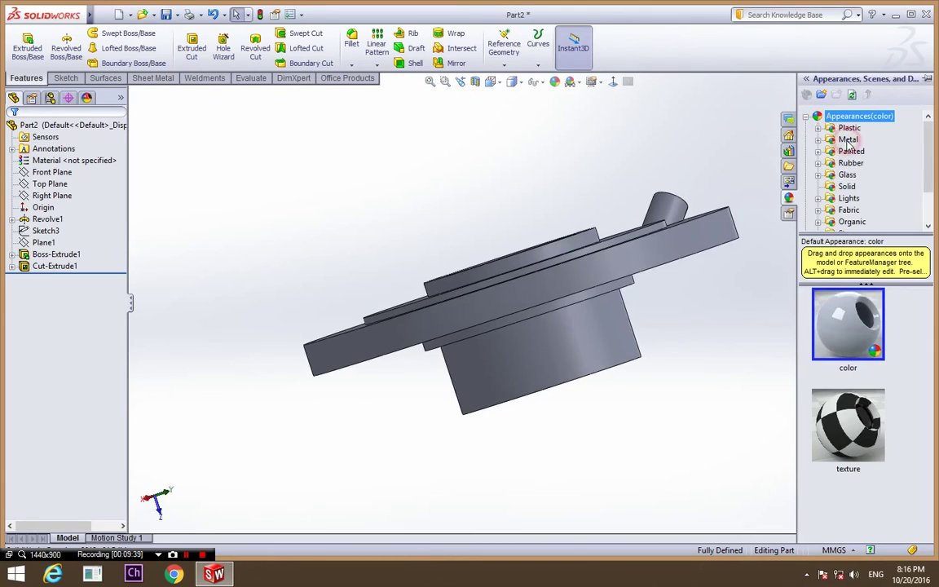
pyautogui.click(848, 140)
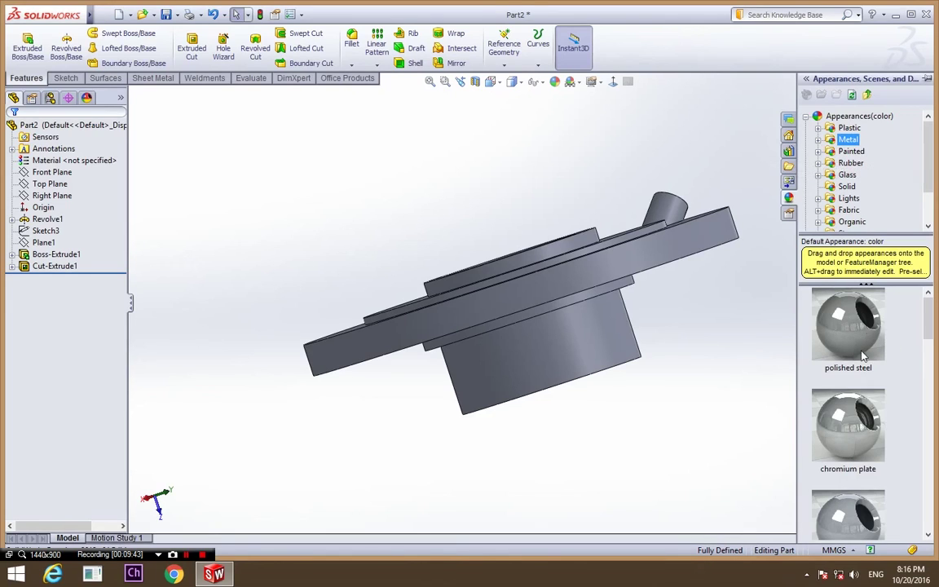
pyautogui.moveTo(862, 355); pyautogui.dragTo(586, 378)
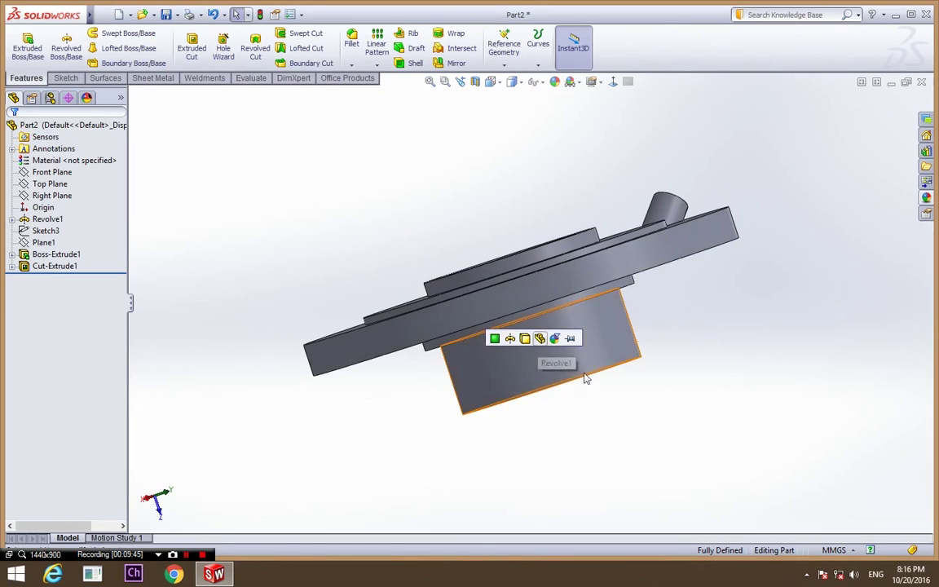
pyautogui.moveTo(557, 350); pyautogui.dragTo(657, 384, button='middle')
pyautogui.click(926, 197)
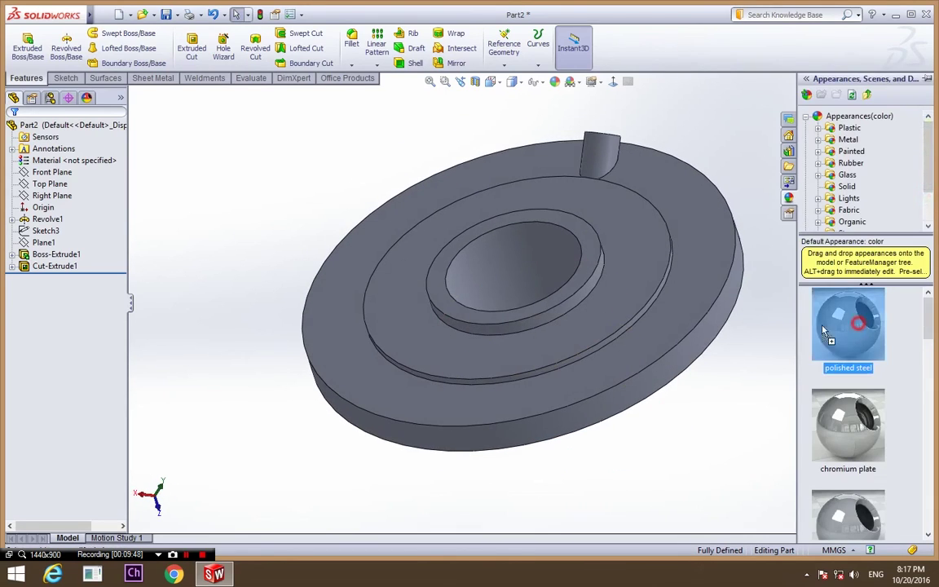
pyautogui.moveTo(824, 330); pyautogui.dragTo(605, 324)
pyautogui.click(669, 316)
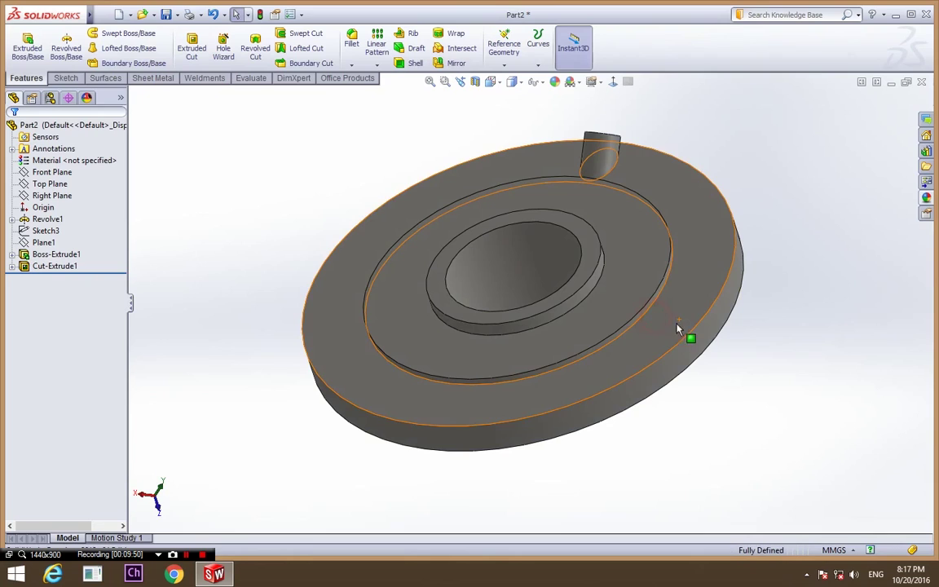
pyautogui.moveTo(677, 329); pyautogui.dragTo(559, 333, button='middle')
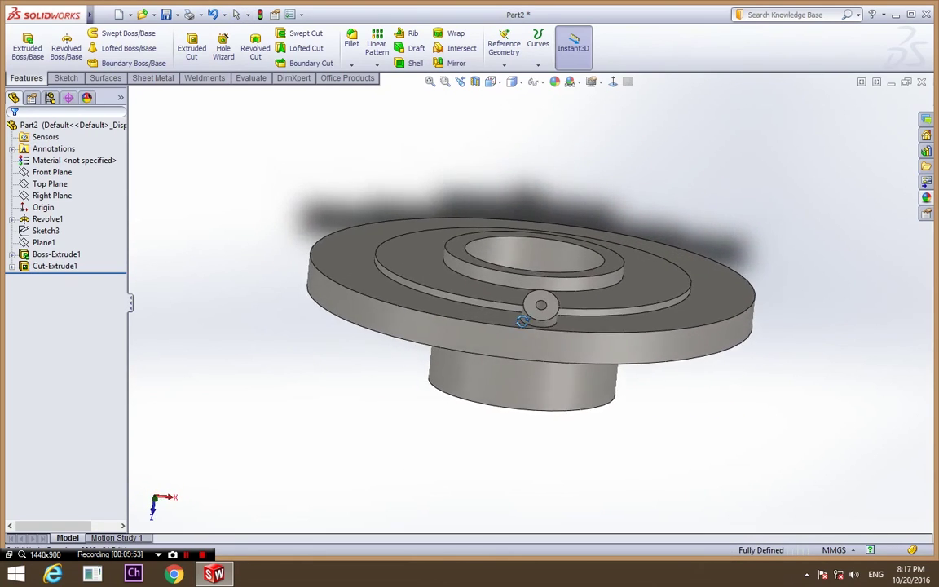
pyautogui.moveTo(522, 321); pyautogui.dragTo(632, 326, button='middle')
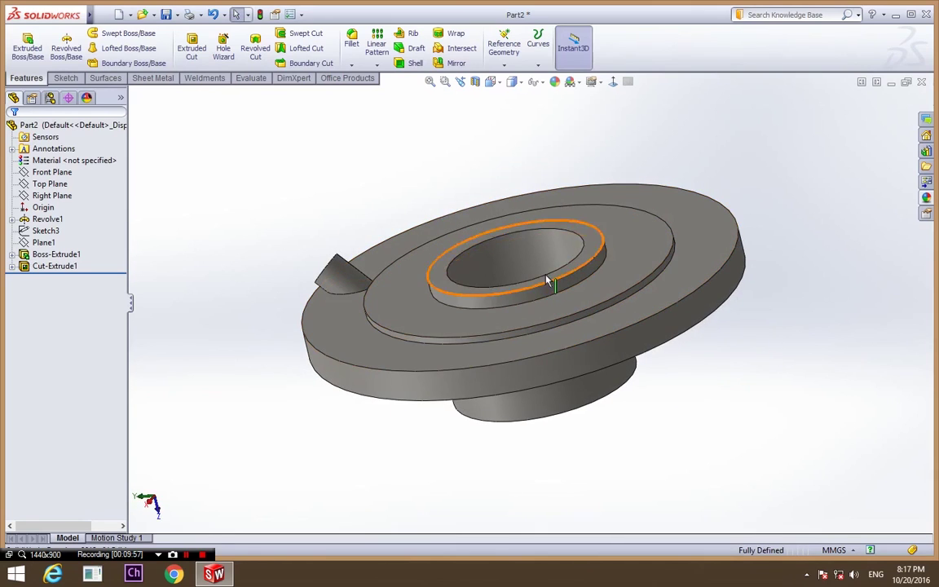